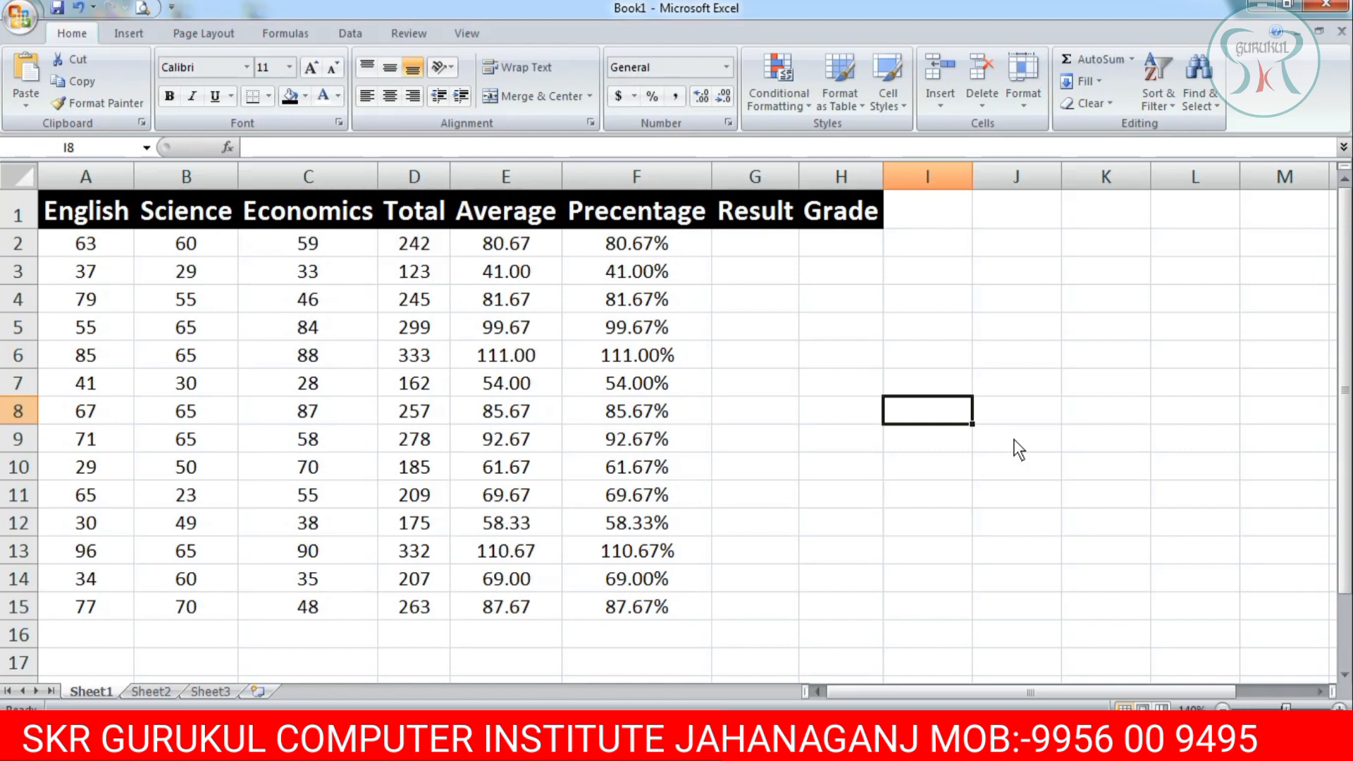
{"action": "left_click", "coordinate": [1015, 250]}
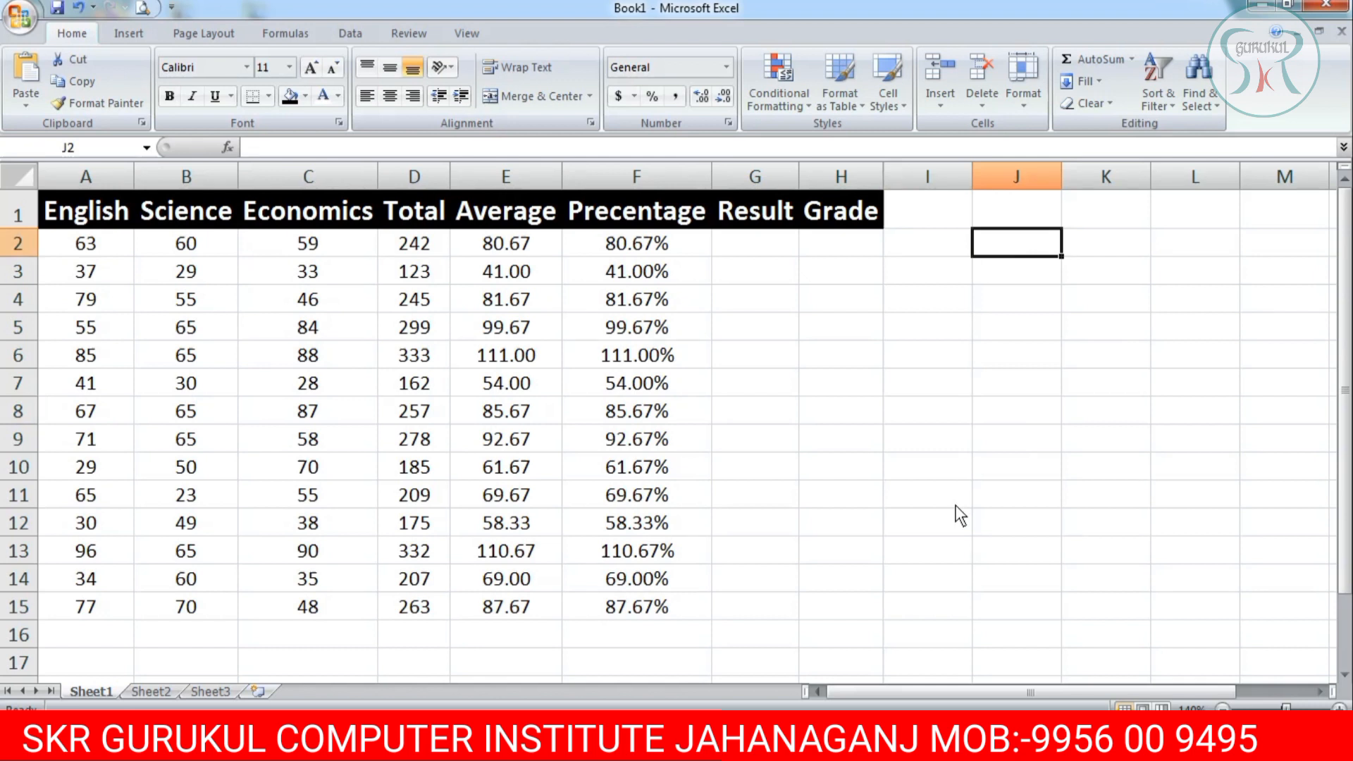
{"action": "left_click", "coordinate": [638, 247]}
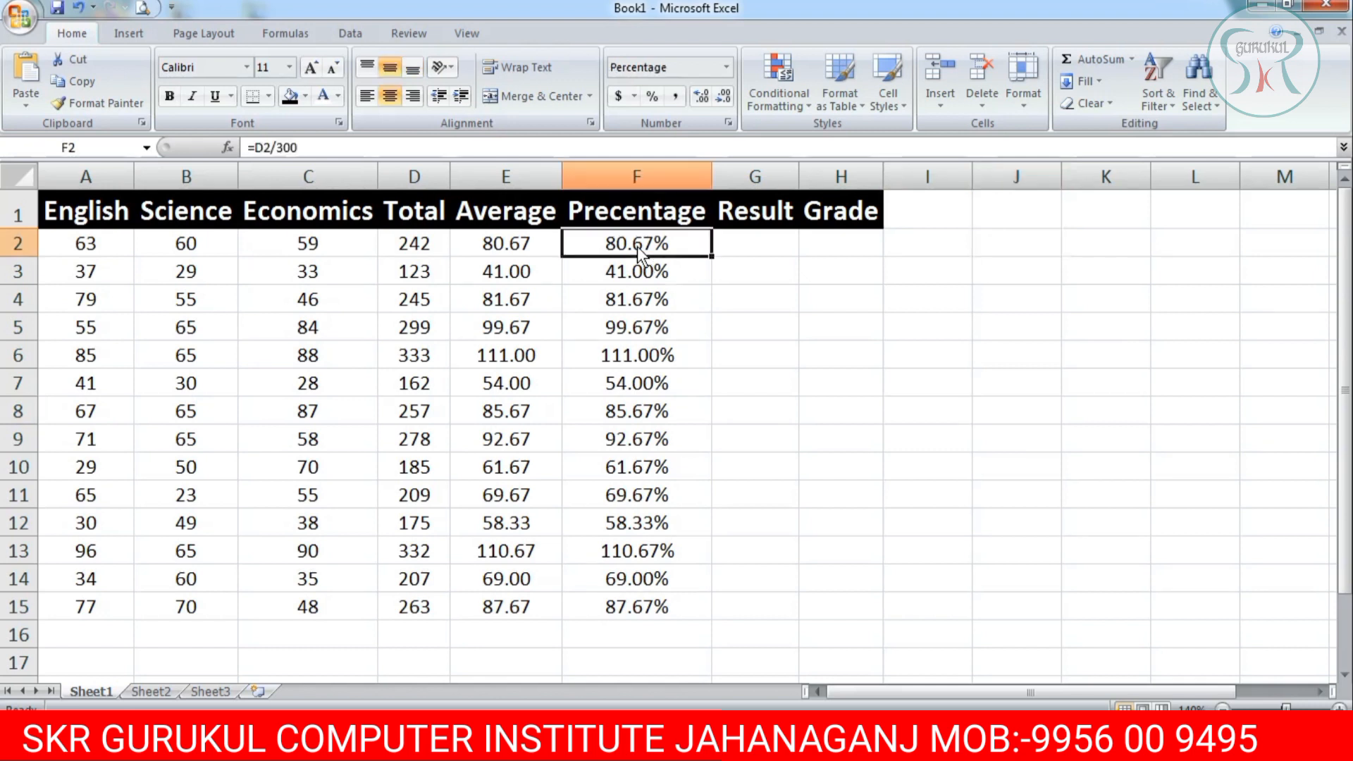
{"action": "left_click", "coordinate": [526, 249]}
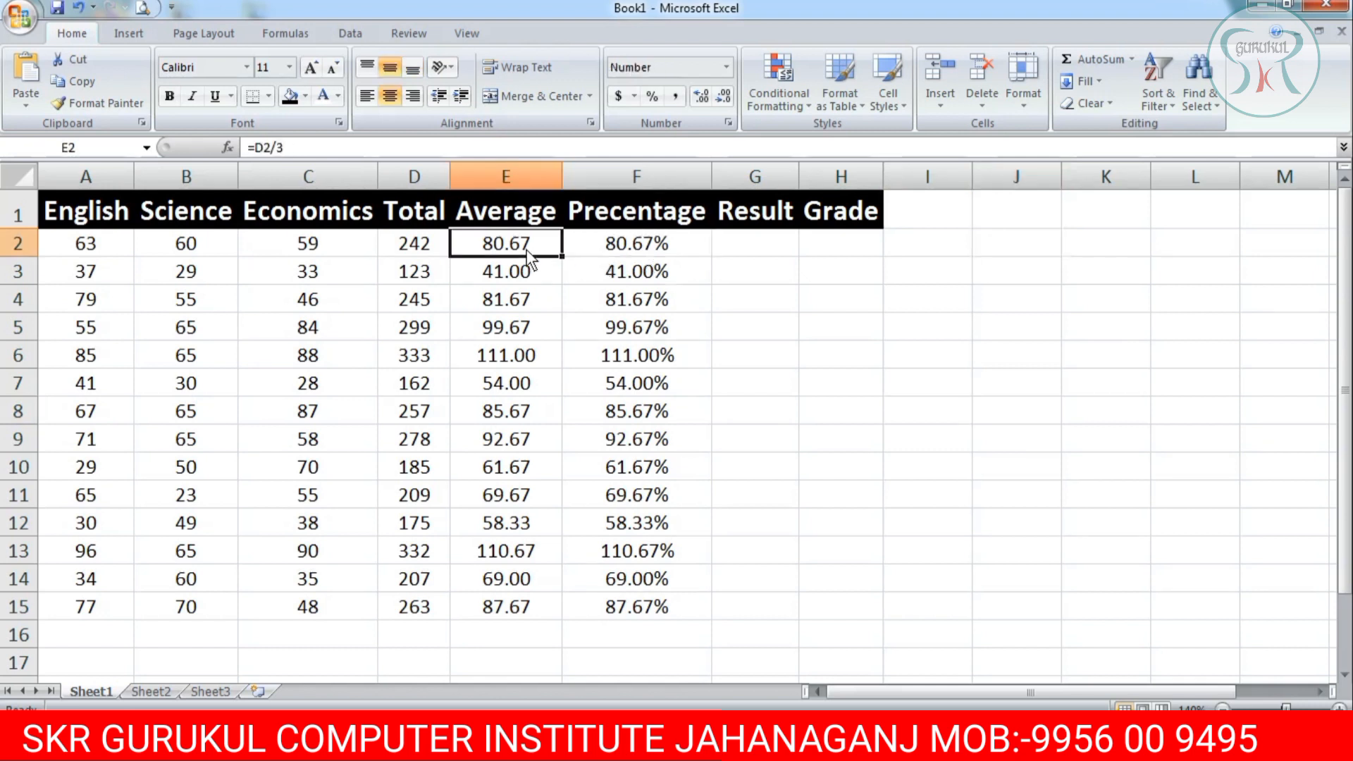
{"action": "left_click", "coordinate": [410, 251]}
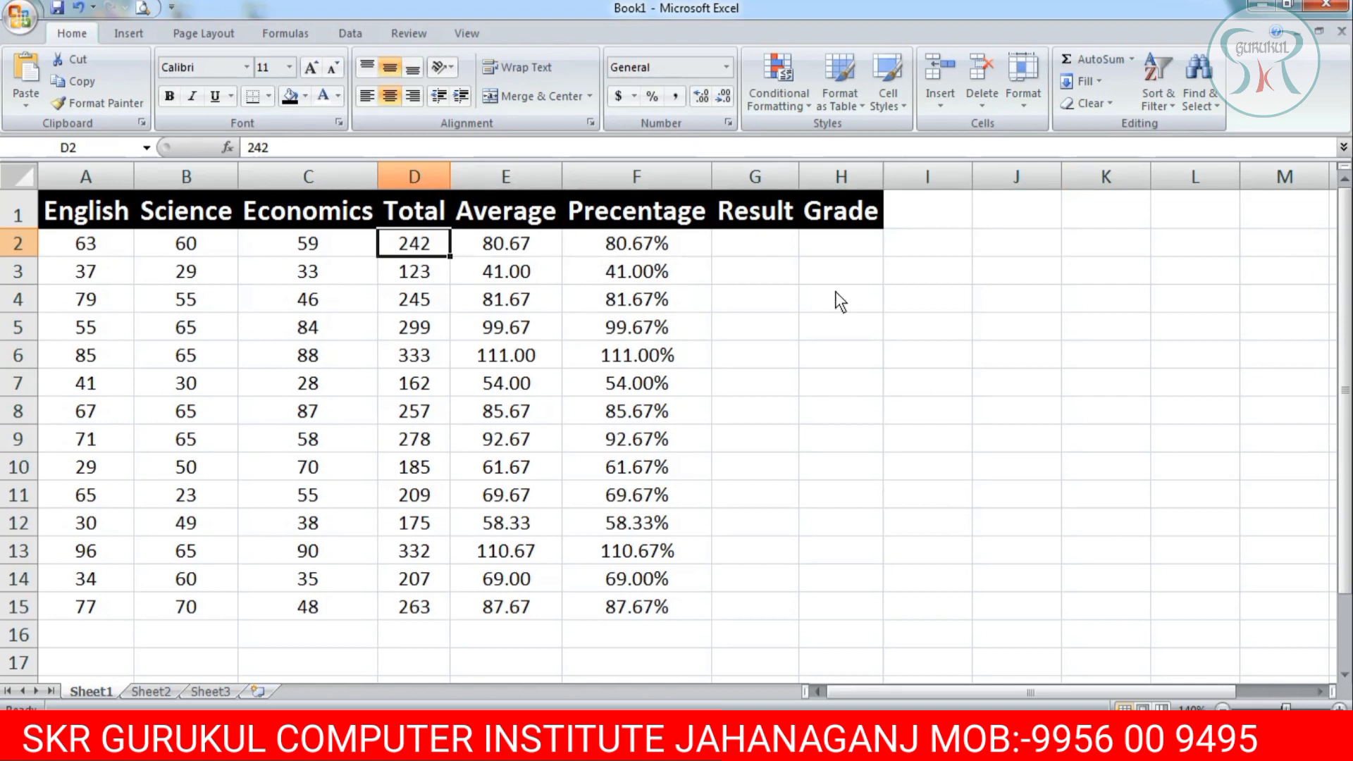
{"action": "left_click", "coordinate": [764, 251]}
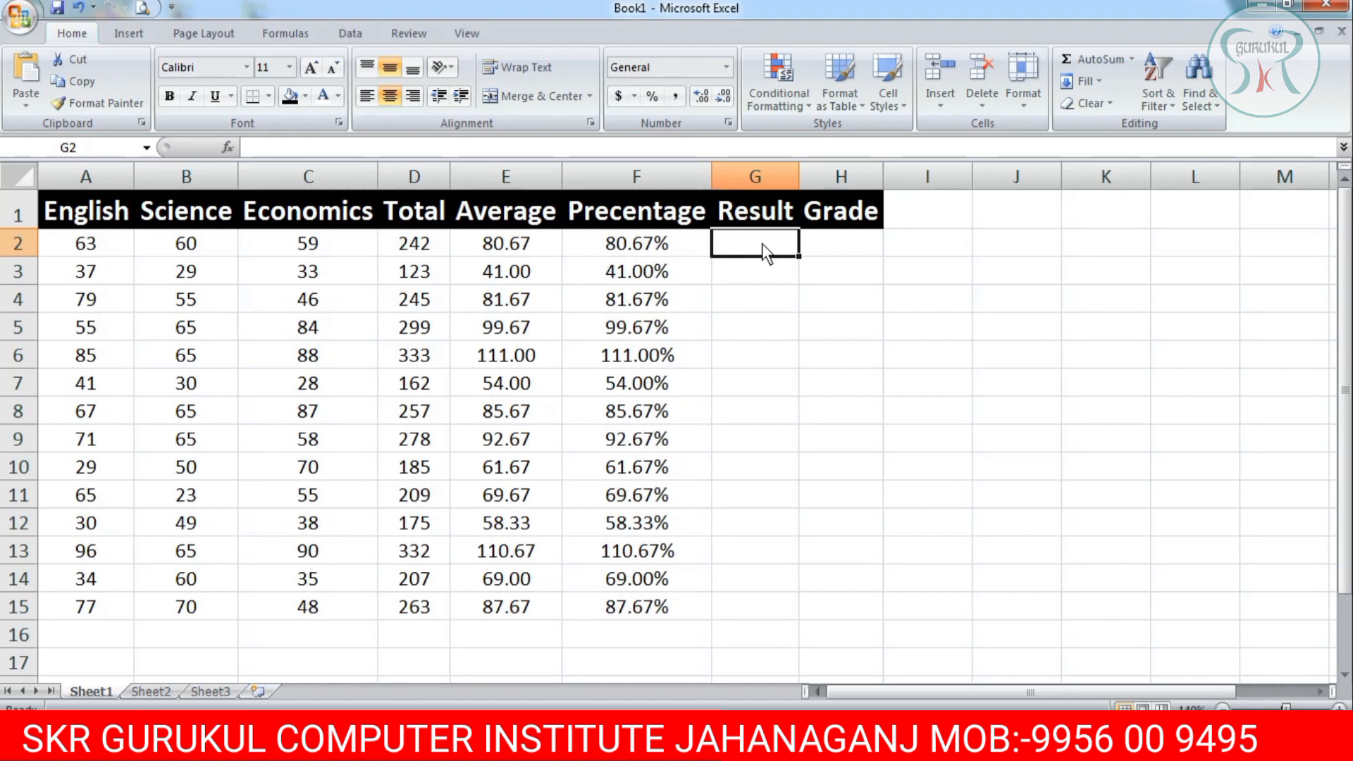
Enter the label AND in cell J2, in uppercase
{"action": "left_click", "coordinate": [991, 251]}
{"action": "type", "text": "and"}
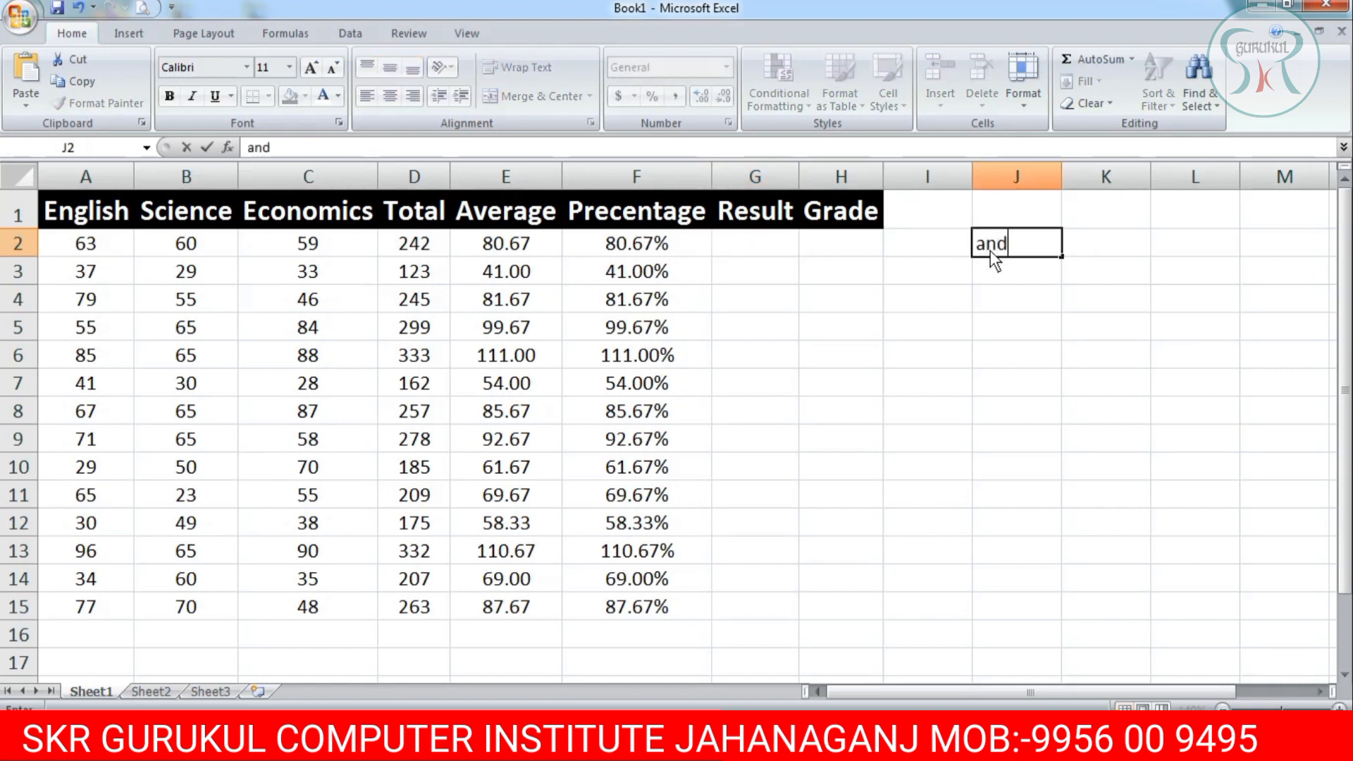
{"action": "key", "text": "BackSpace"}
{"action": "key", "text": "BackSpace"}
{"action": "key", "text": "BackSpace"}
{"action": "type", "text": "AND"}
{"action": "key", "text": "Tab"}
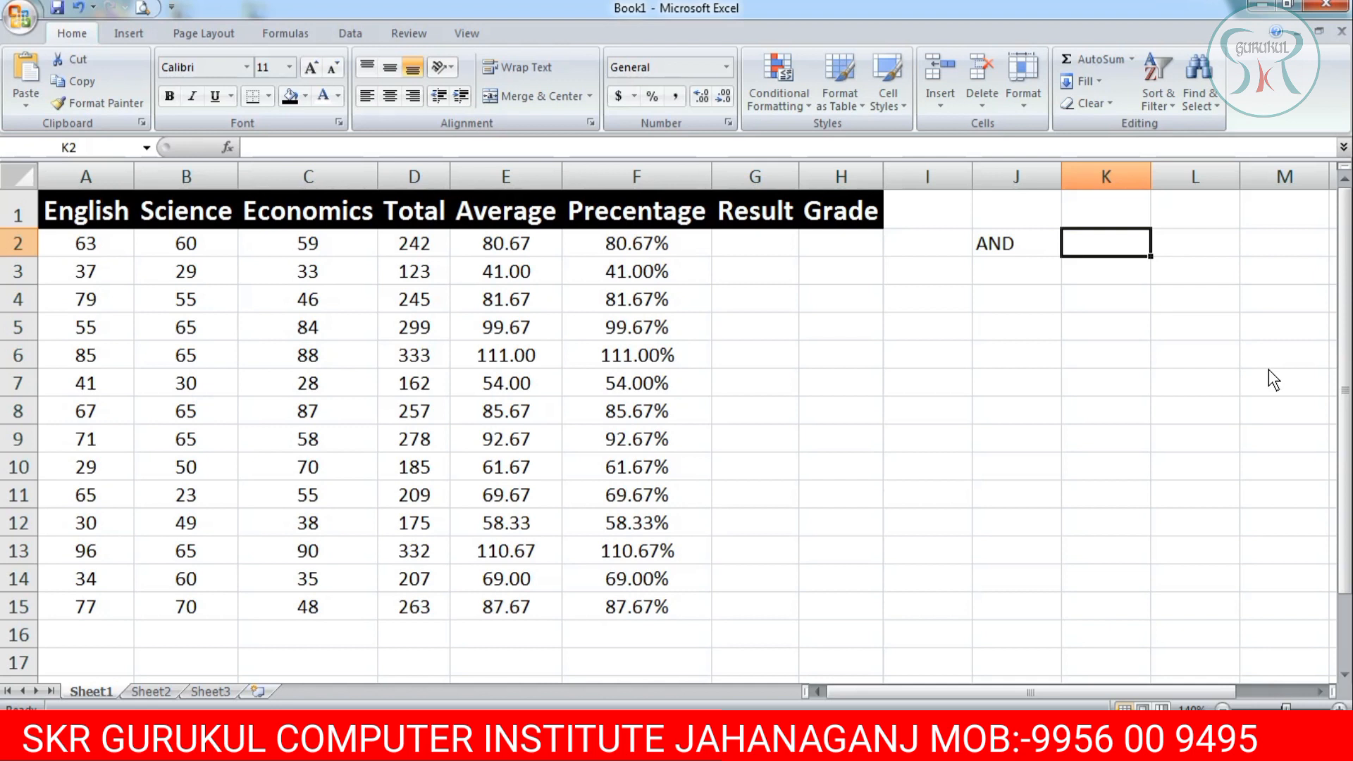
Enter =AND(A2>=35,B2>=35,C2>=35) in K2 to check that all three subject marks reach 35
{"action": "type", "text": "="}
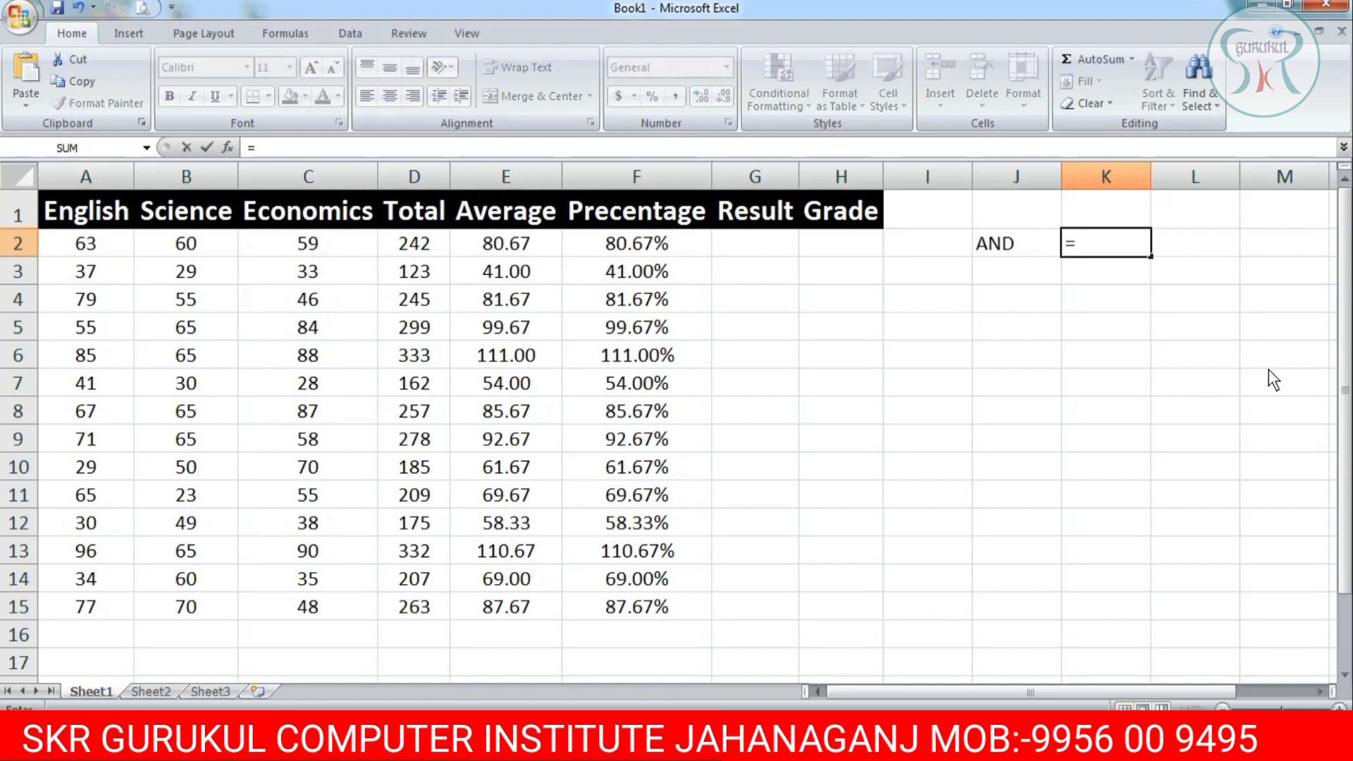
{"action": "type", "text": "AND("}
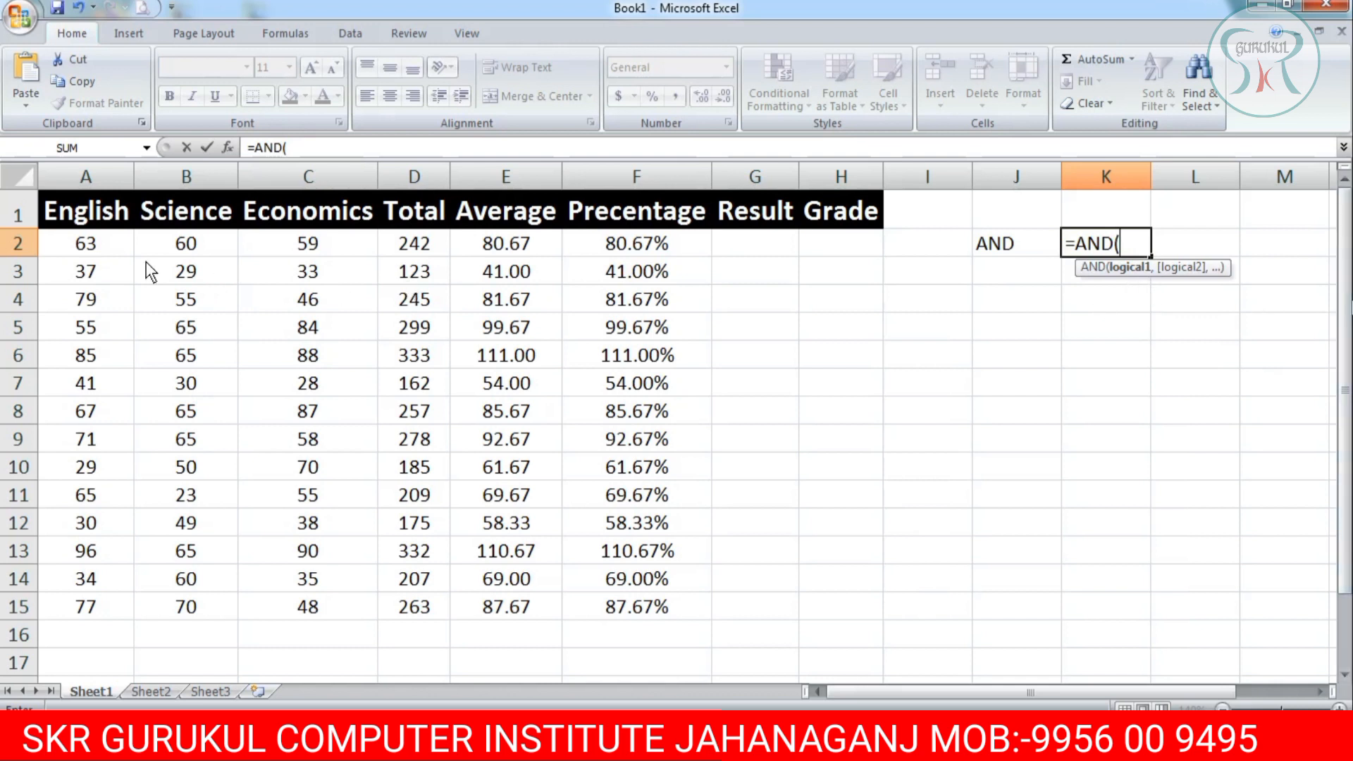
{"action": "left_click", "coordinate": [117, 245]}
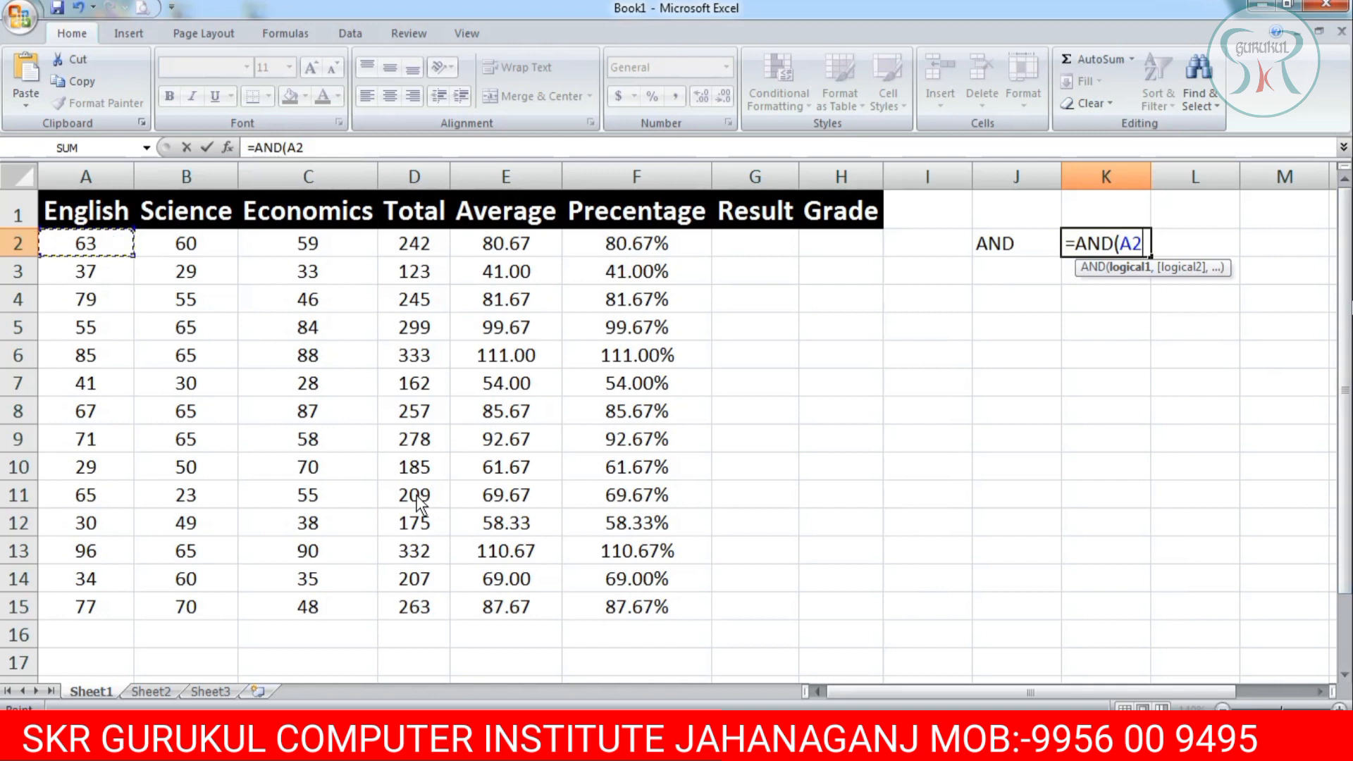
{"action": "type", "text": ">=35,"}
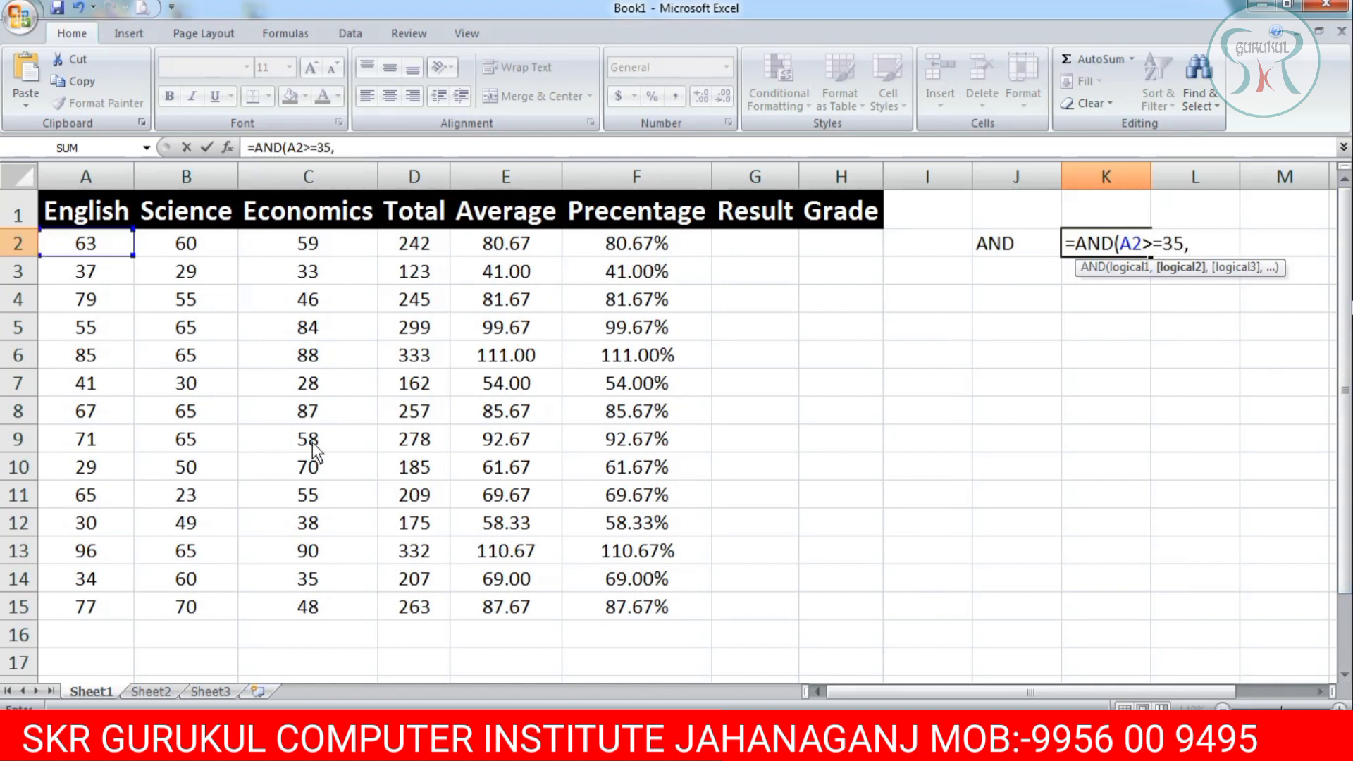
{"action": "left_click", "coordinate": [203, 248]}
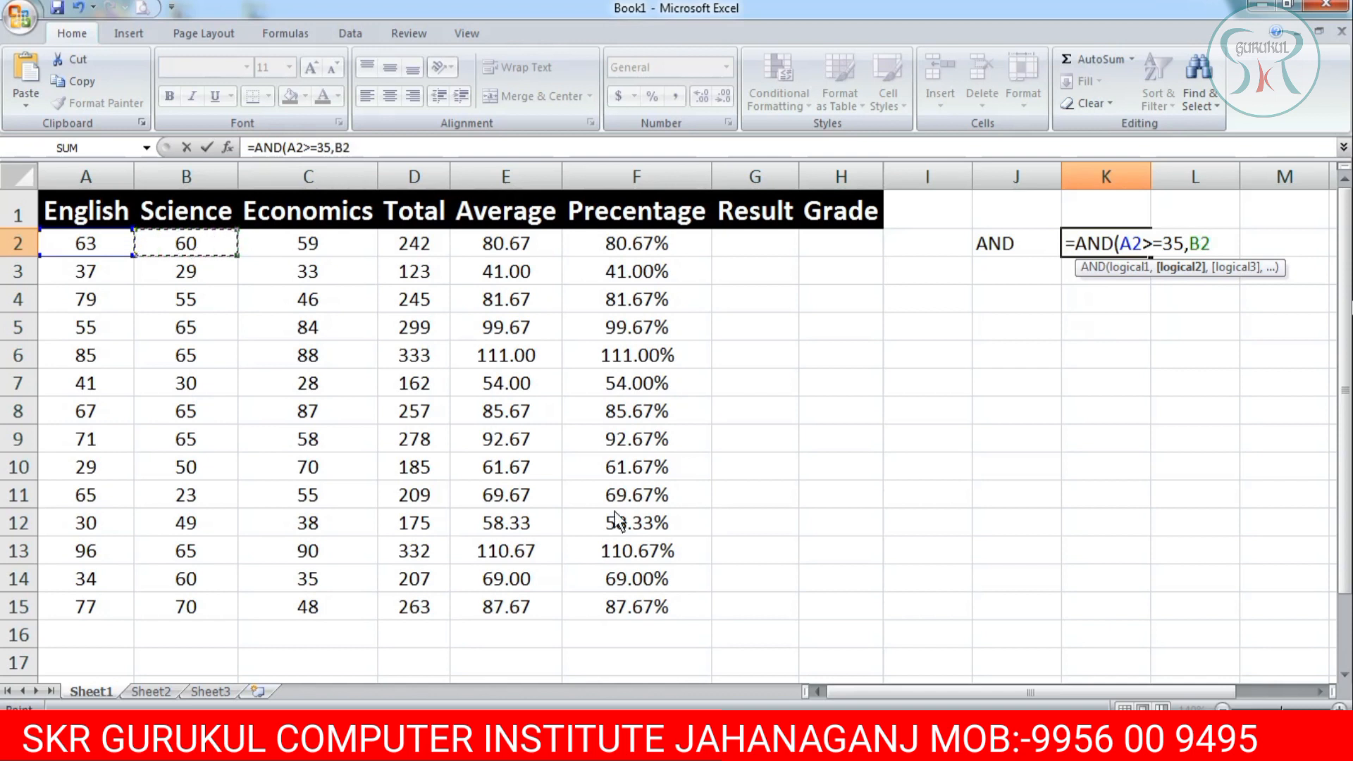
{"action": "type", "text": ">=35,"}
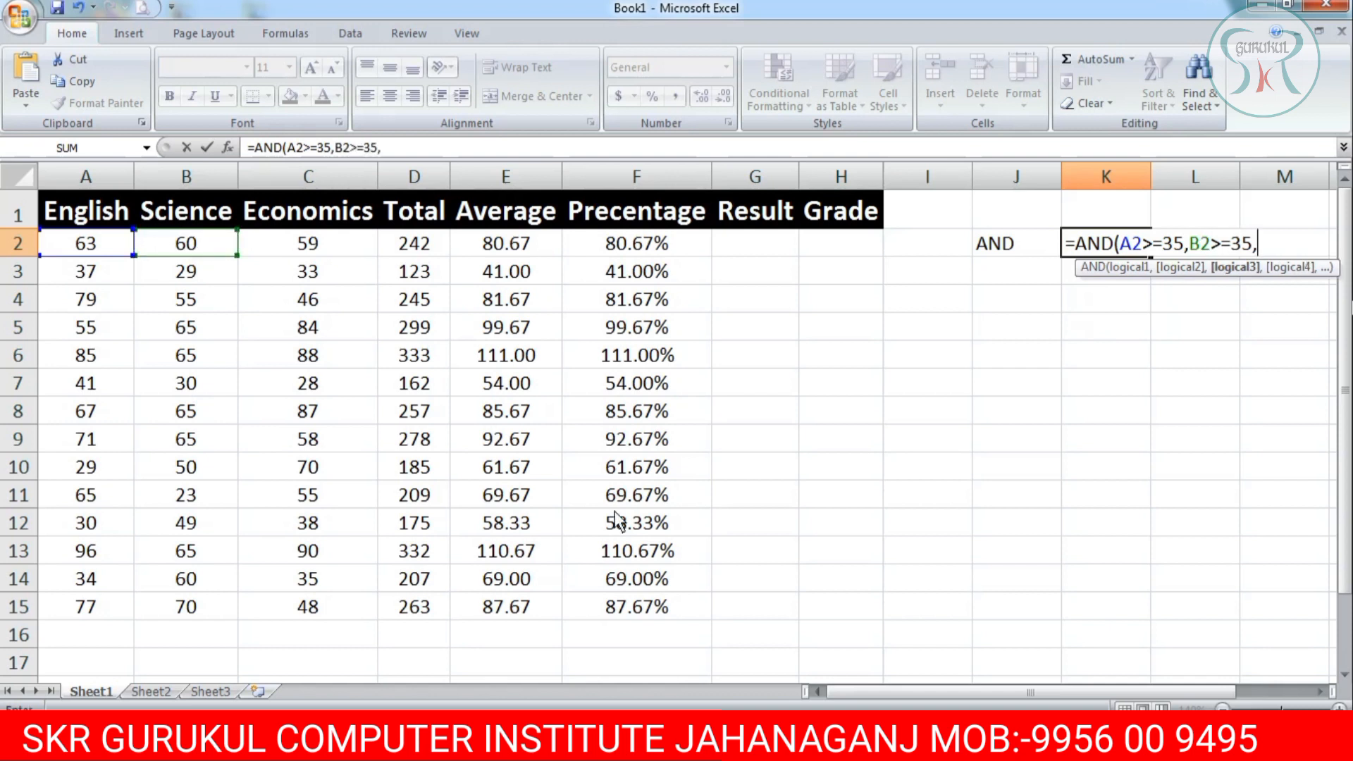
{"action": "left_click", "coordinate": [298, 251]}
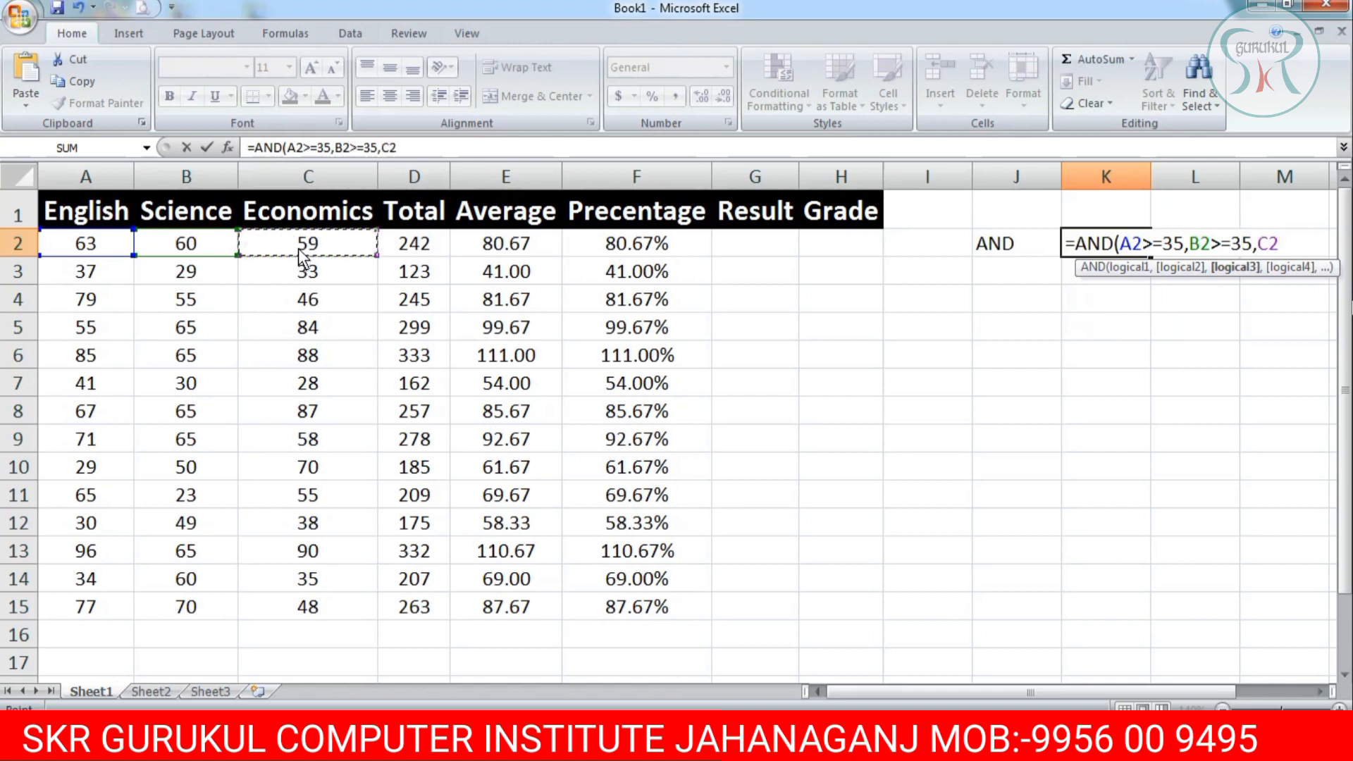
{"action": "type", "text": ">=35"}
{"action": "type", "text": ")"}
{"action": "key", "text": "Return"}
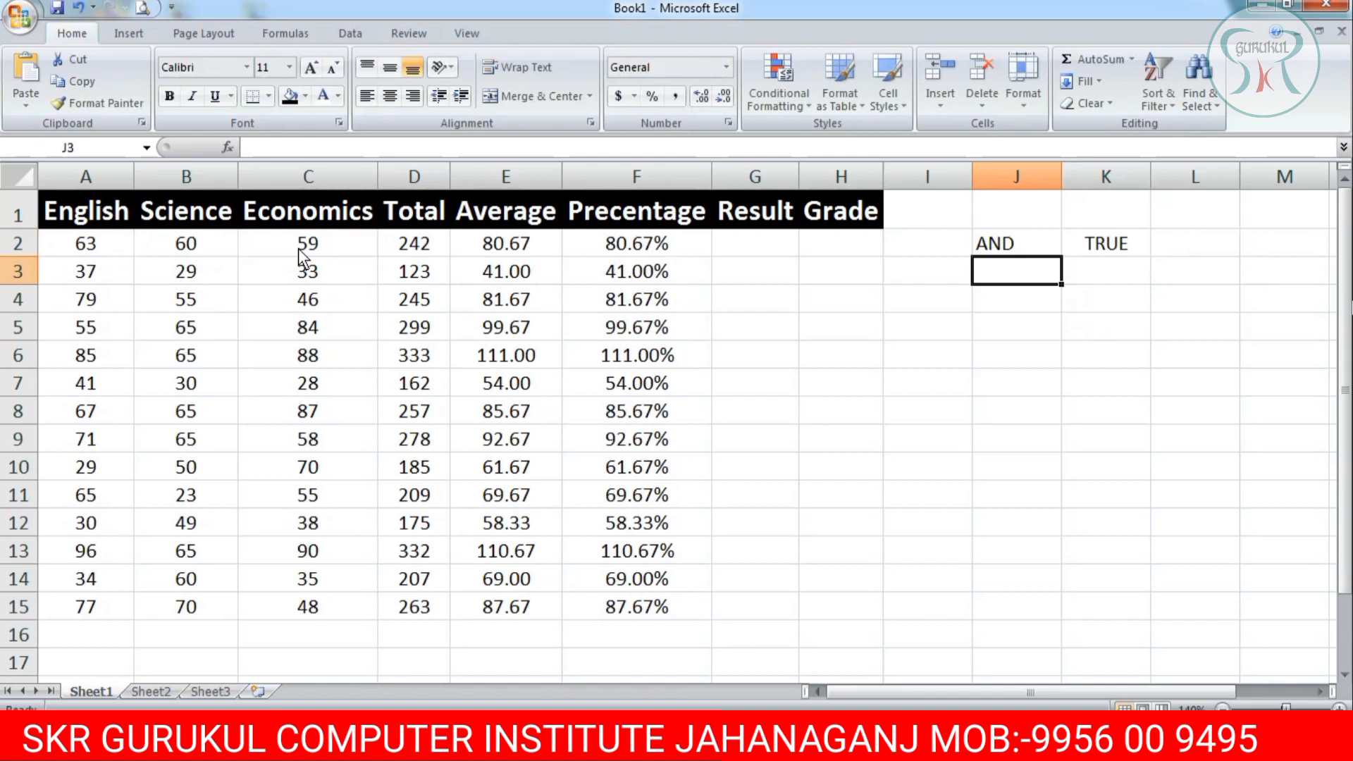
Set the Science mark in B2 to 34 and check the AND formula's result in K2
{"action": "left_click", "coordinate": [174, 248]}
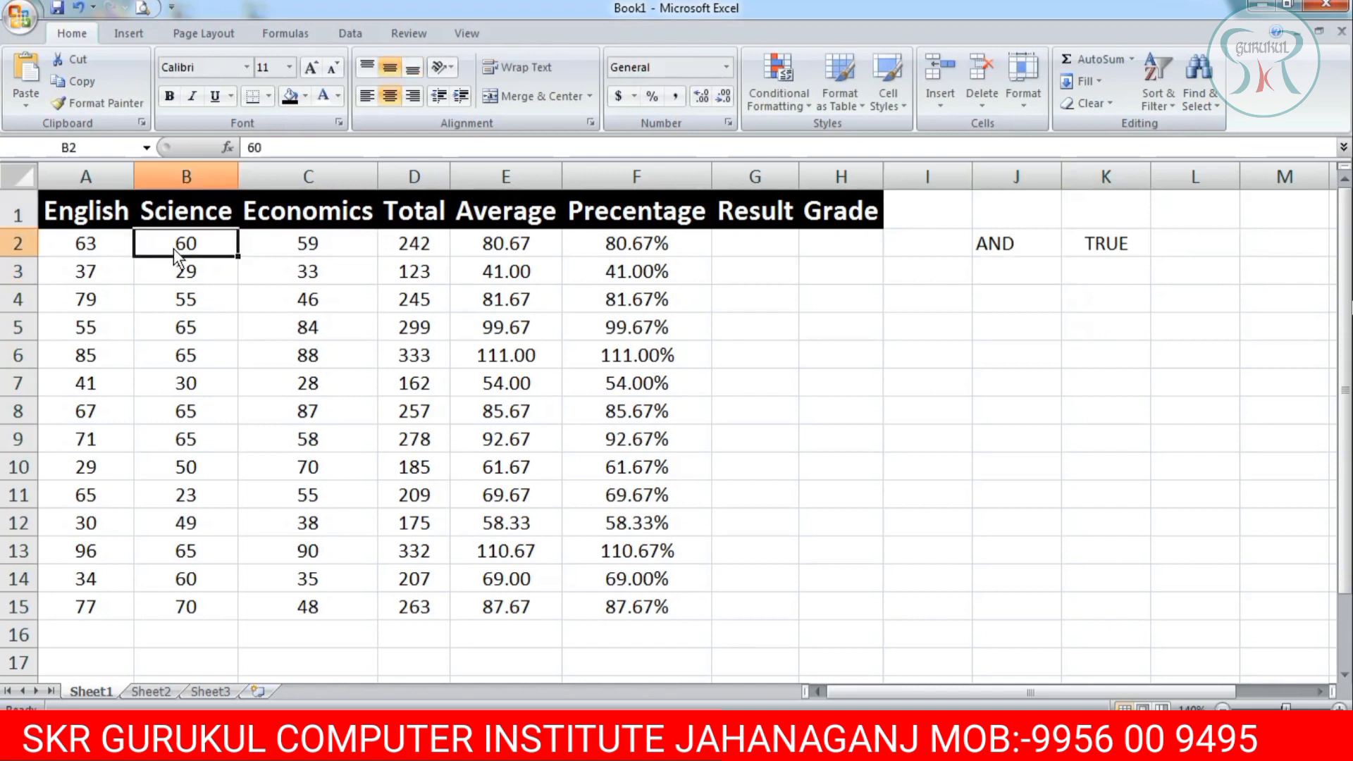
{"action": "type", "text": "34"}
{"action": "key", "text": "Return"}
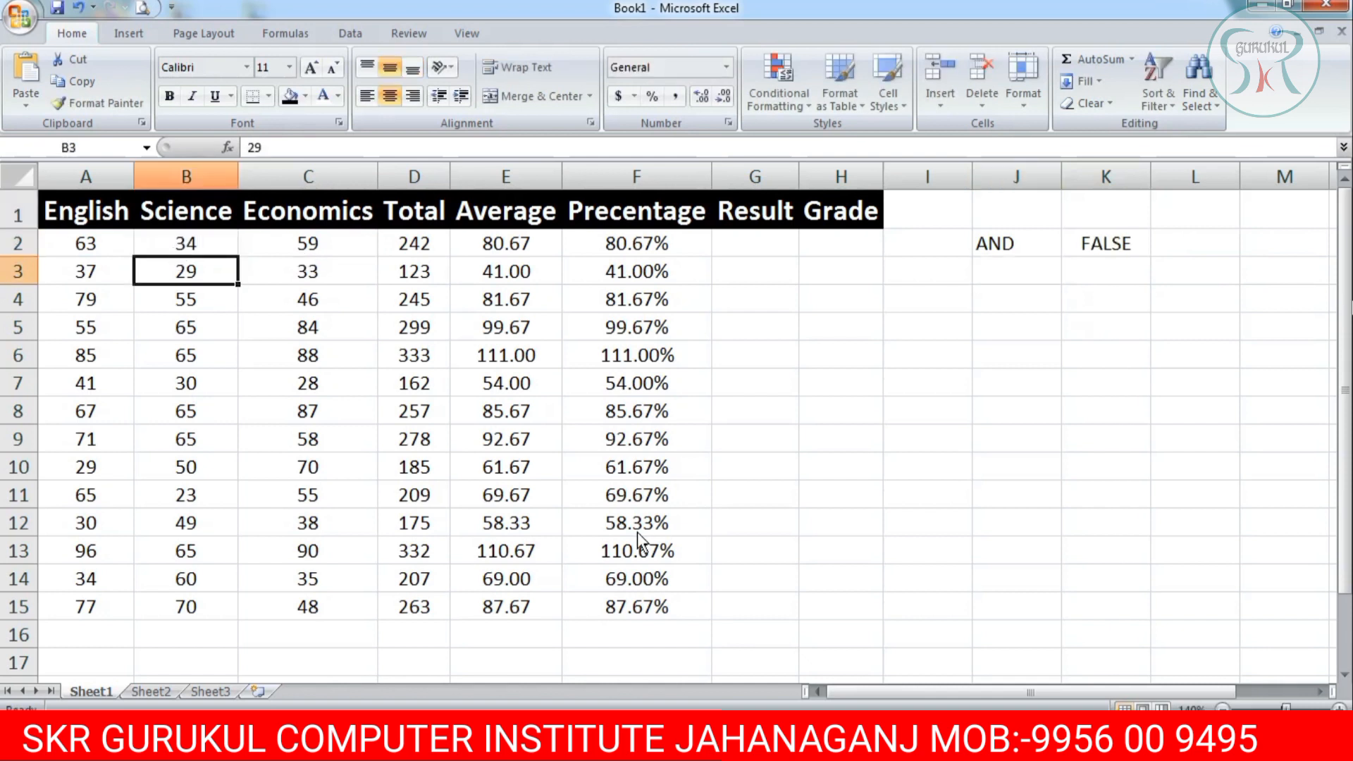
{"action": "left_click", "coordinate": [1115, 246]}
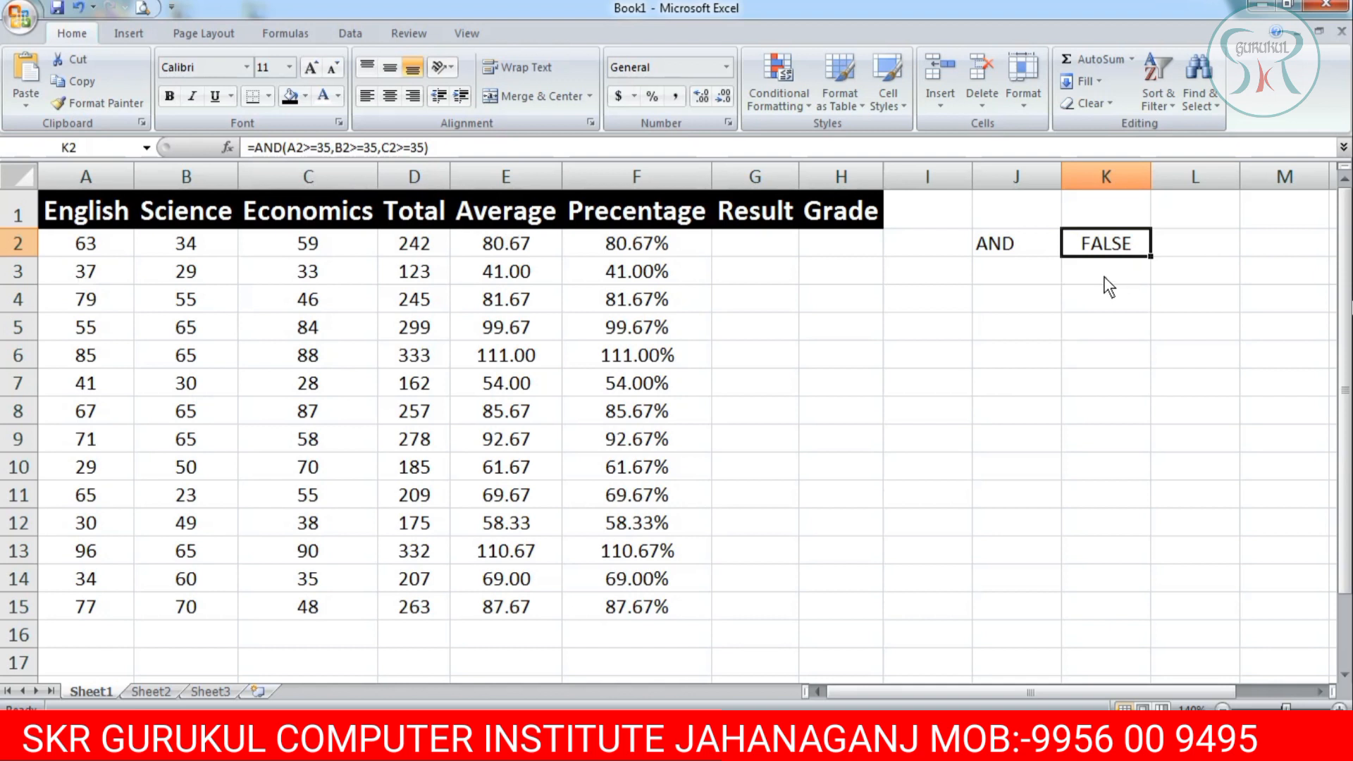
Set the Science mark in B2 to 35
{"action": "left_click", "coordinate": [215, 252]}
{"action": "type", "text": "35"}
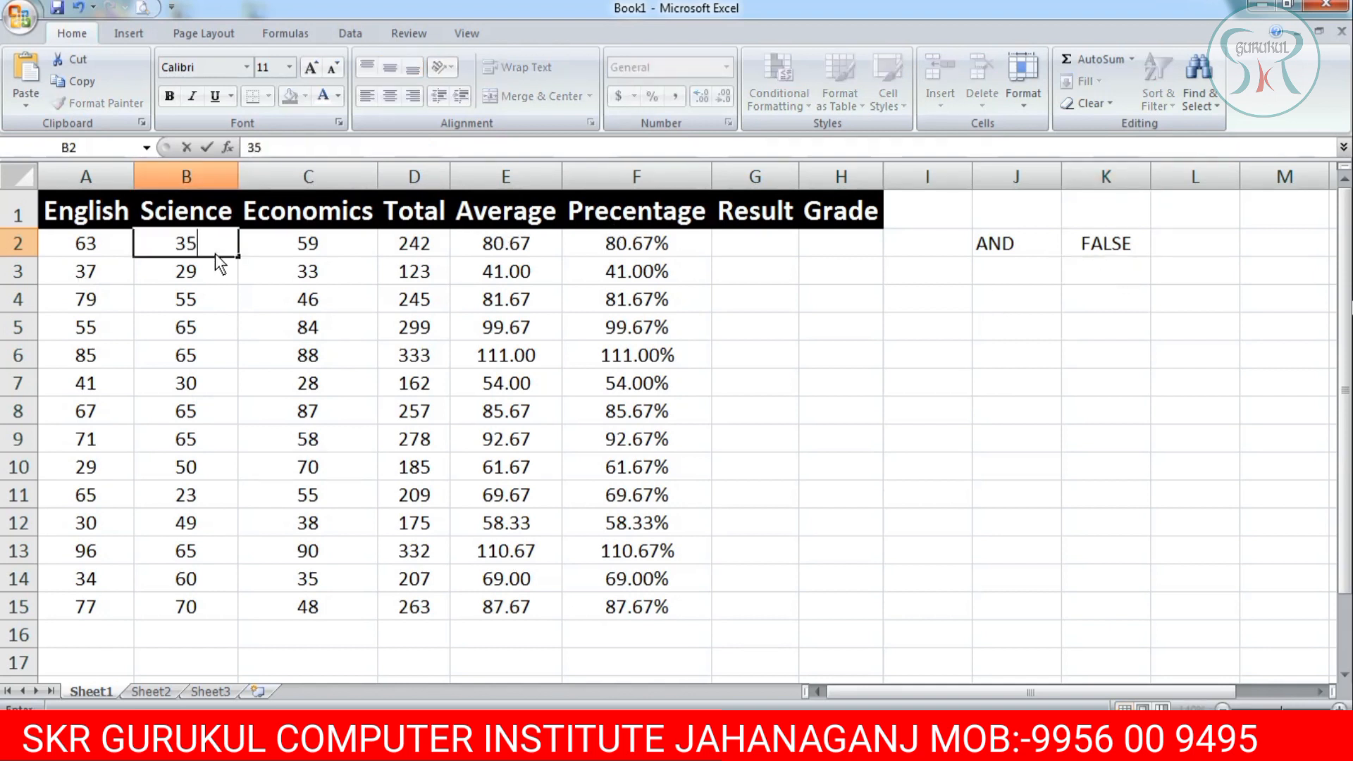
{"action": "key", "text": "Return"}
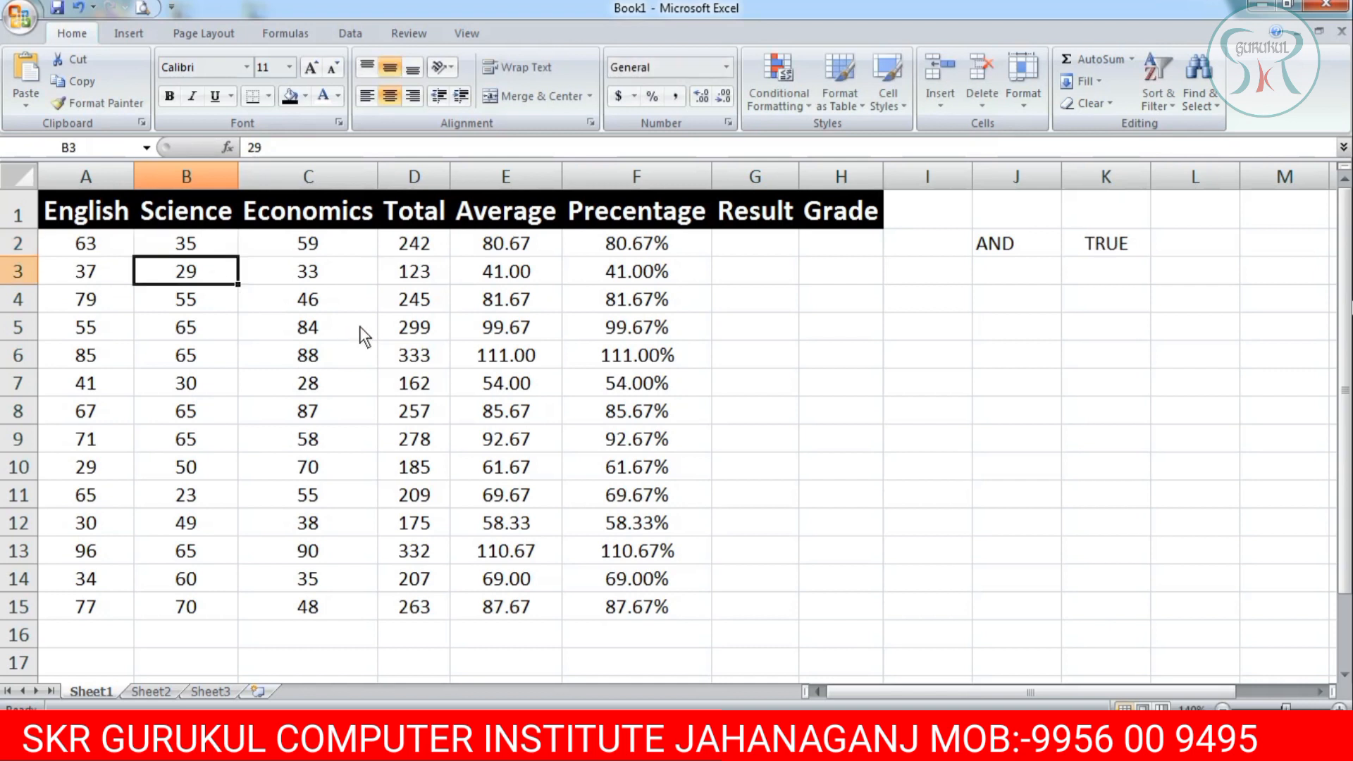
Start an IF formula in Result cell G2 with the logical test AND(A2>=35,B2>=35,C2>=35)
{"action": "left_click", "coordinate": [1006, 257]}
{"action": "left_click", "coordinate": [765, 260]}
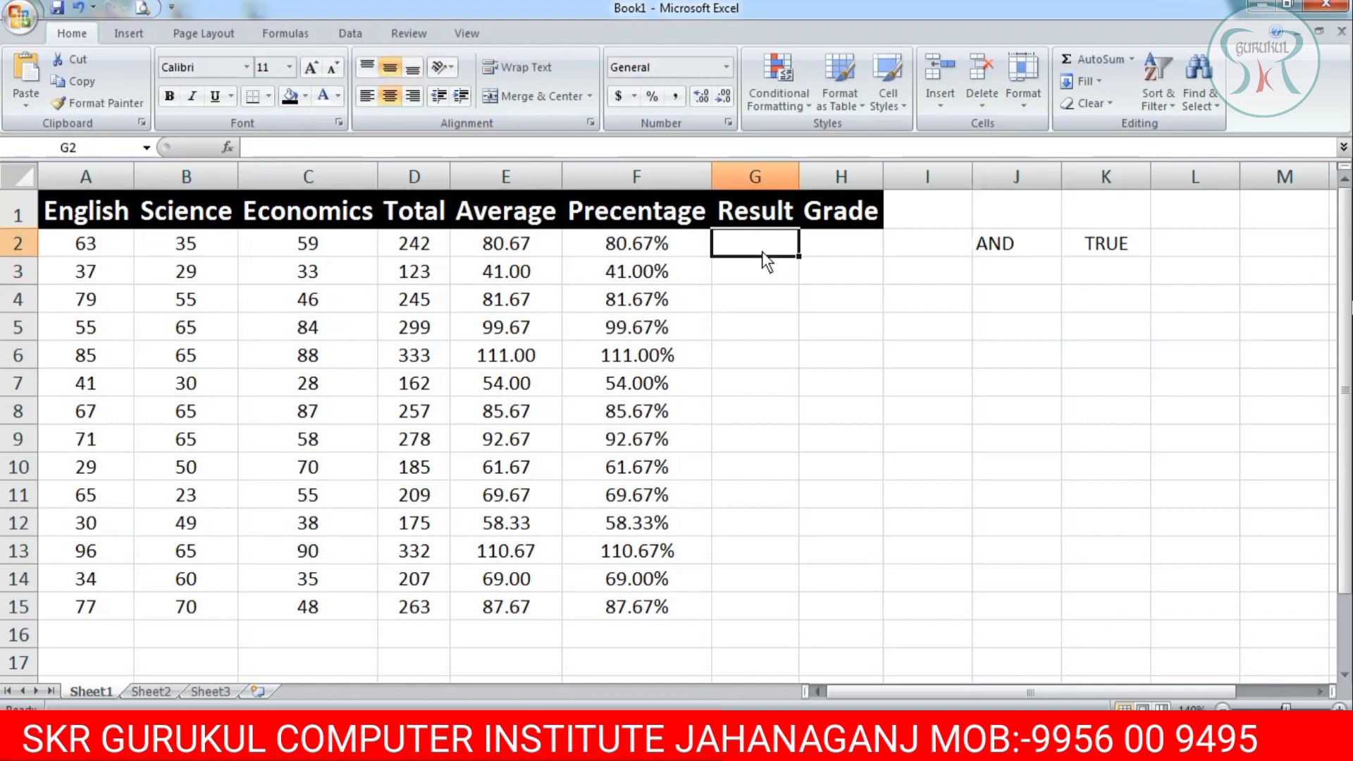
{"action": "type", "text": "="}
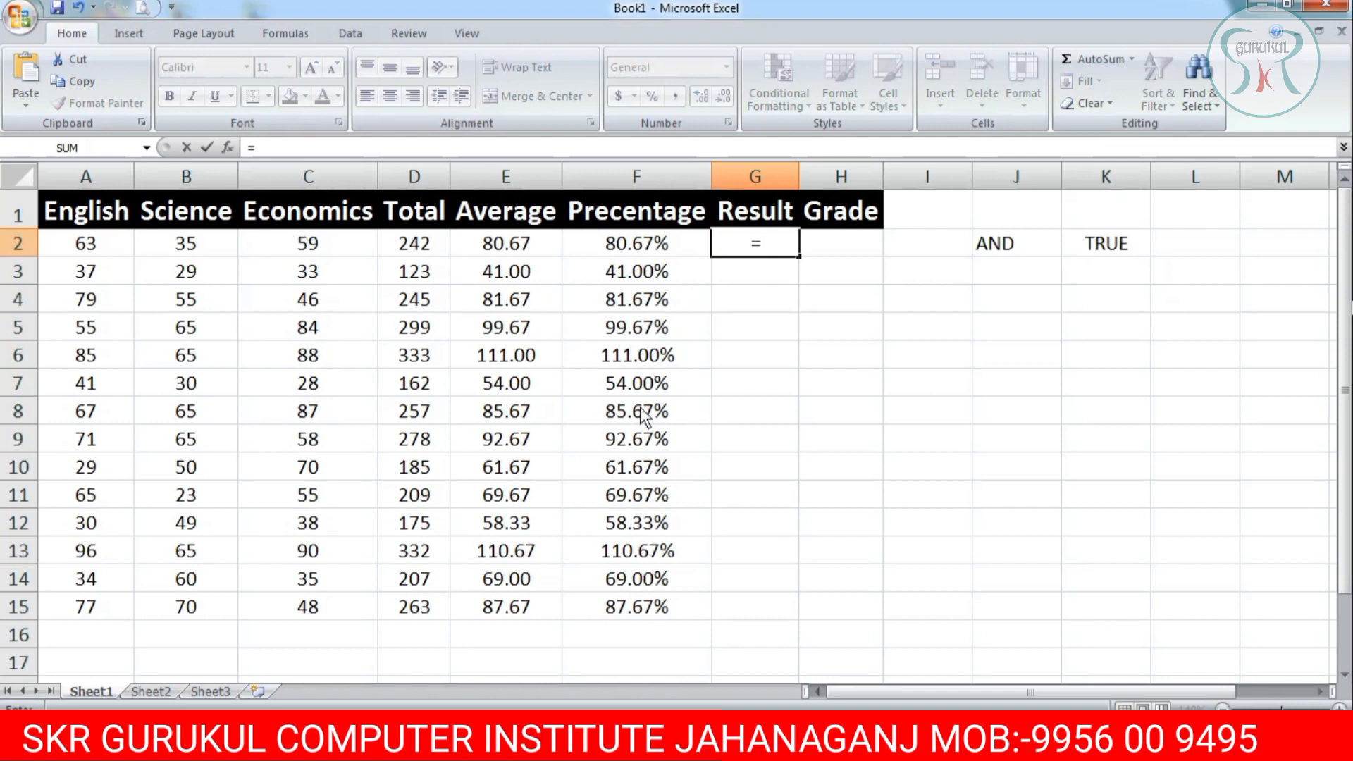
{"action": "type", "text": "IF("}
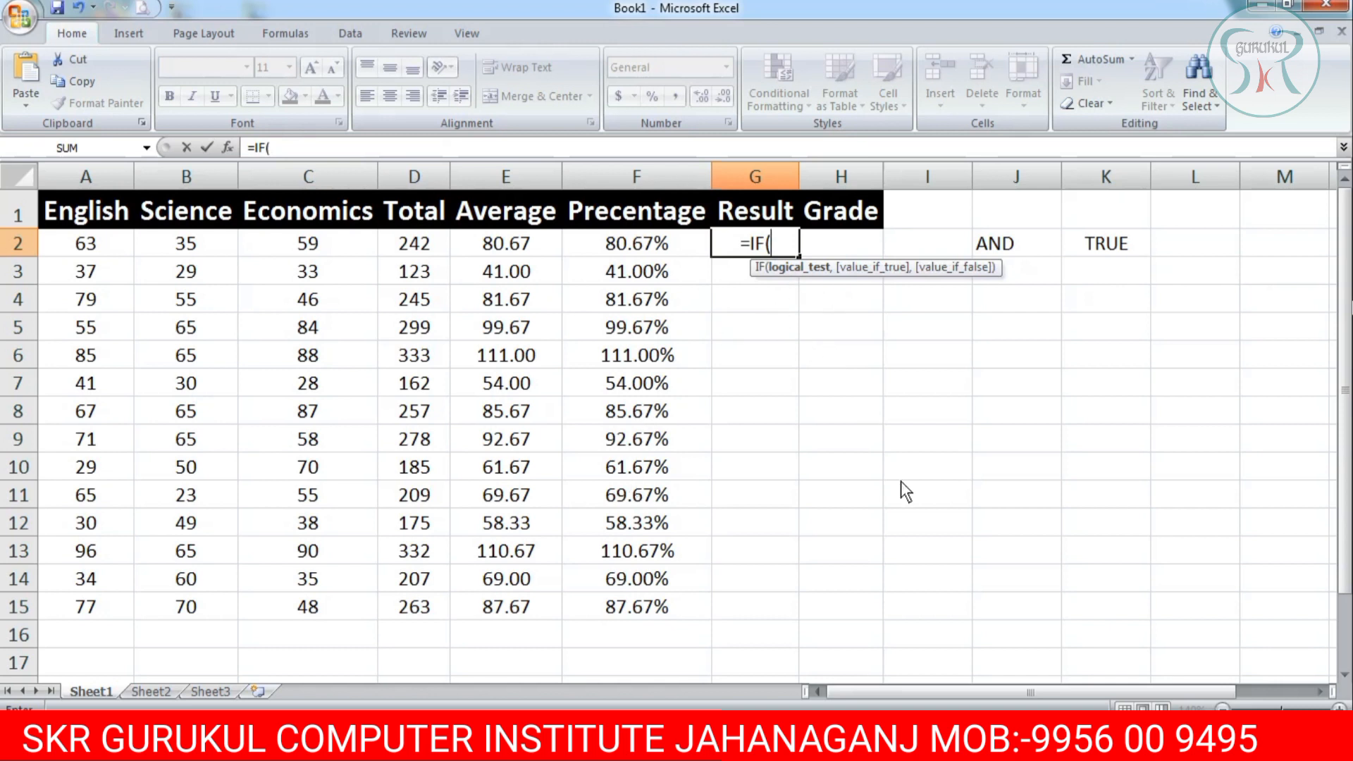
{"action": "type", "text": "AND("}
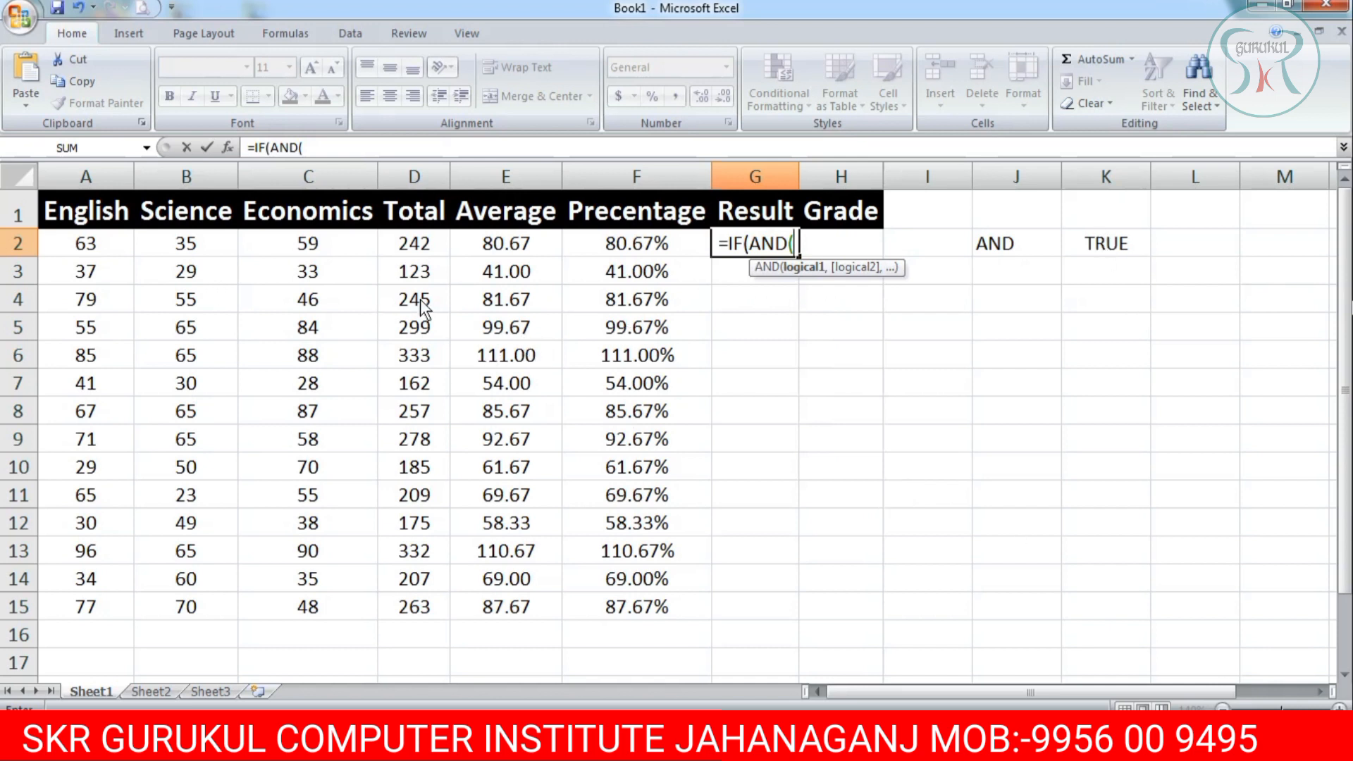
{"action": "left_click", "coordinate": [104, 240]}
{"action": "type", "text": ">=35"}
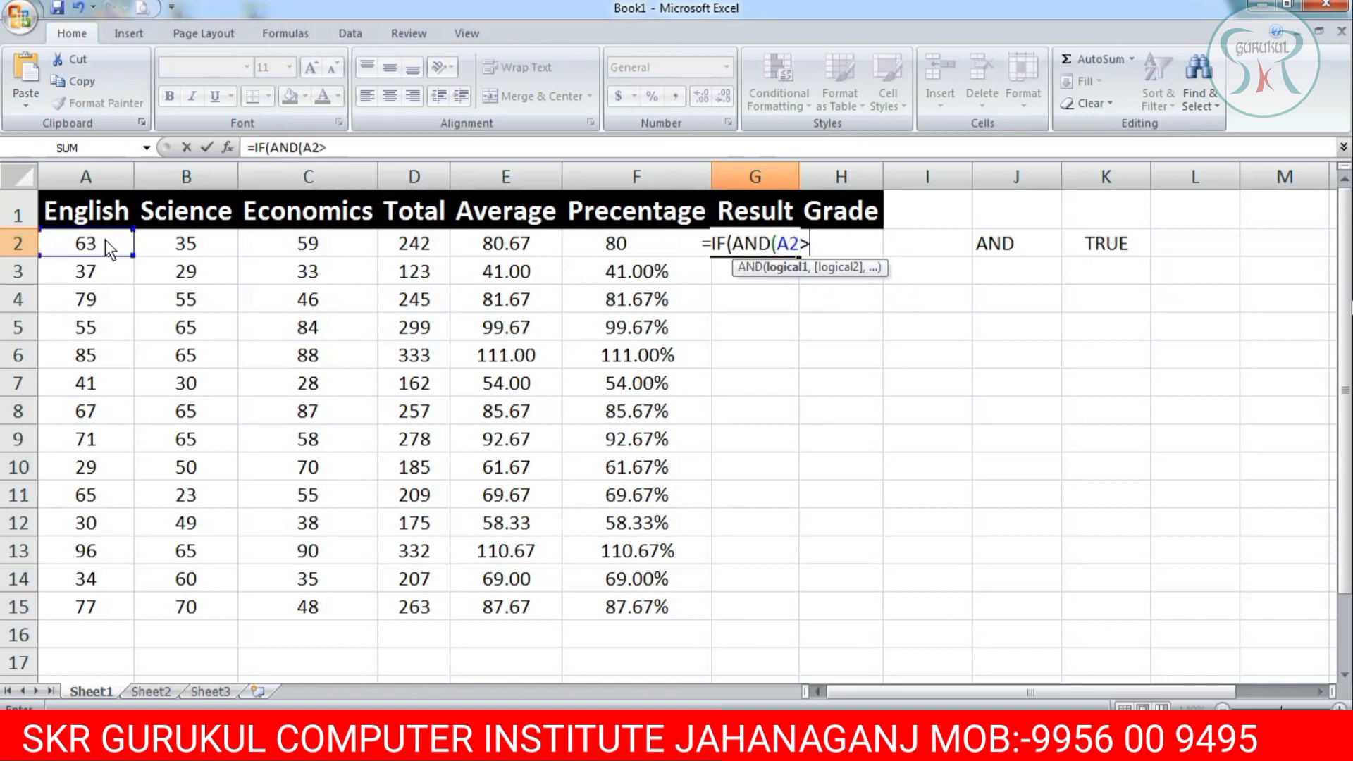
{"action": "type", "text": ","}
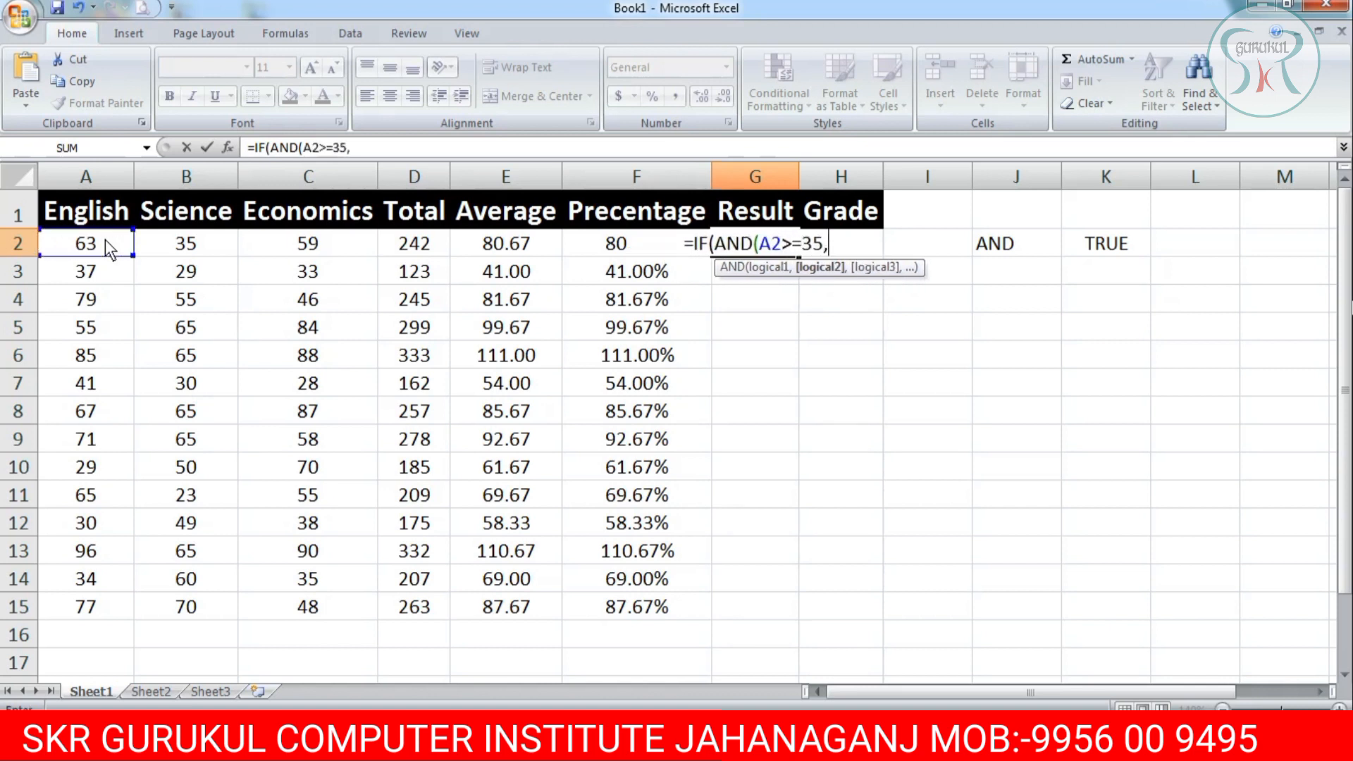
{"action": "left_click", "coordinate": [161, 257]}
{"action": "type", "text": ">=35"}
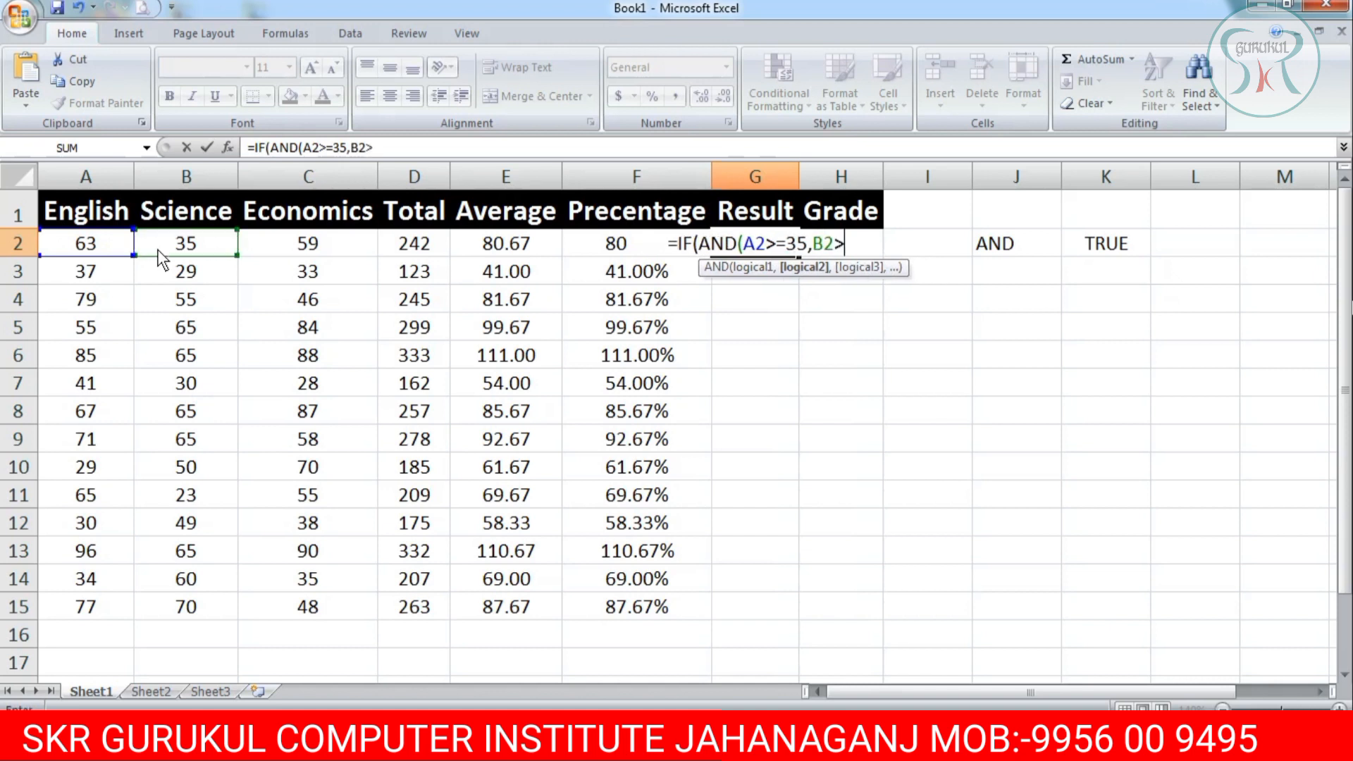
{"action": "type", "text": ","}
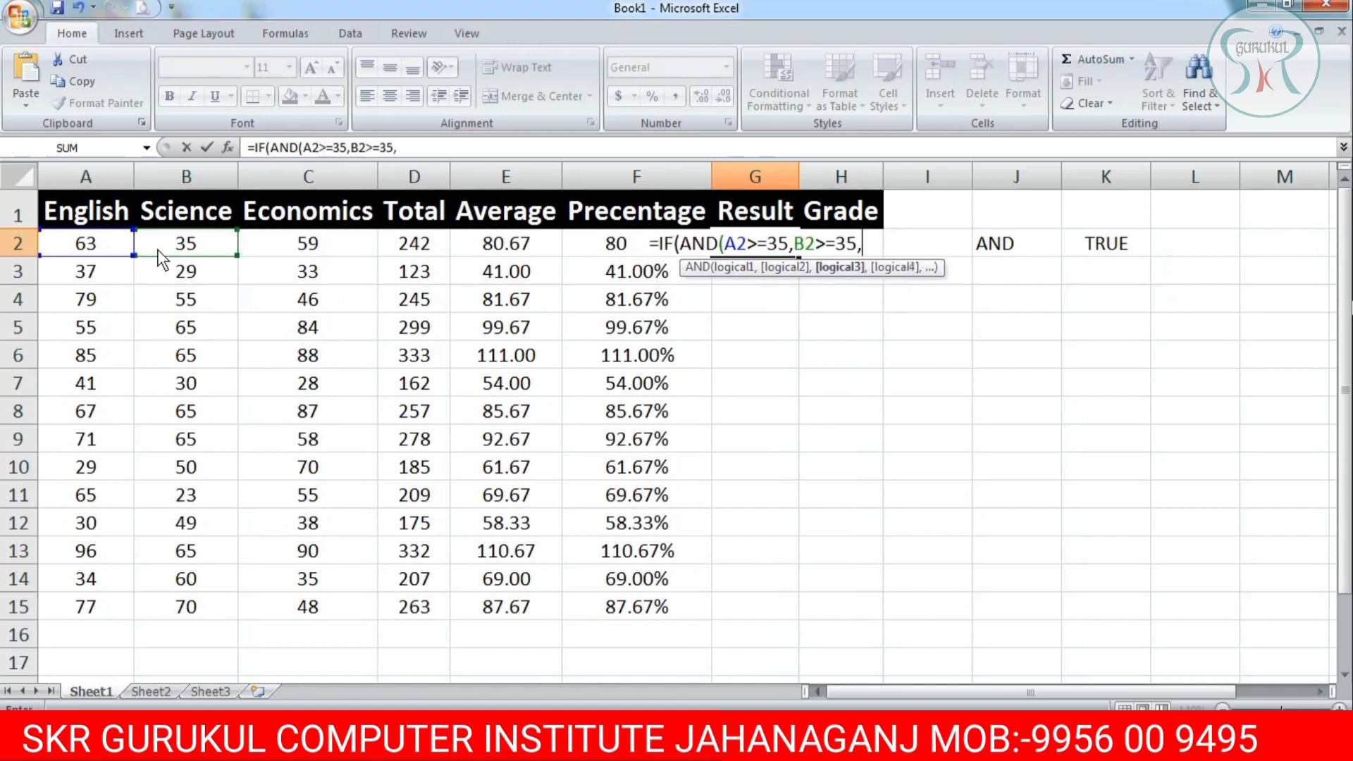
{"action": "left_click", "coordinate": [303, 256]}
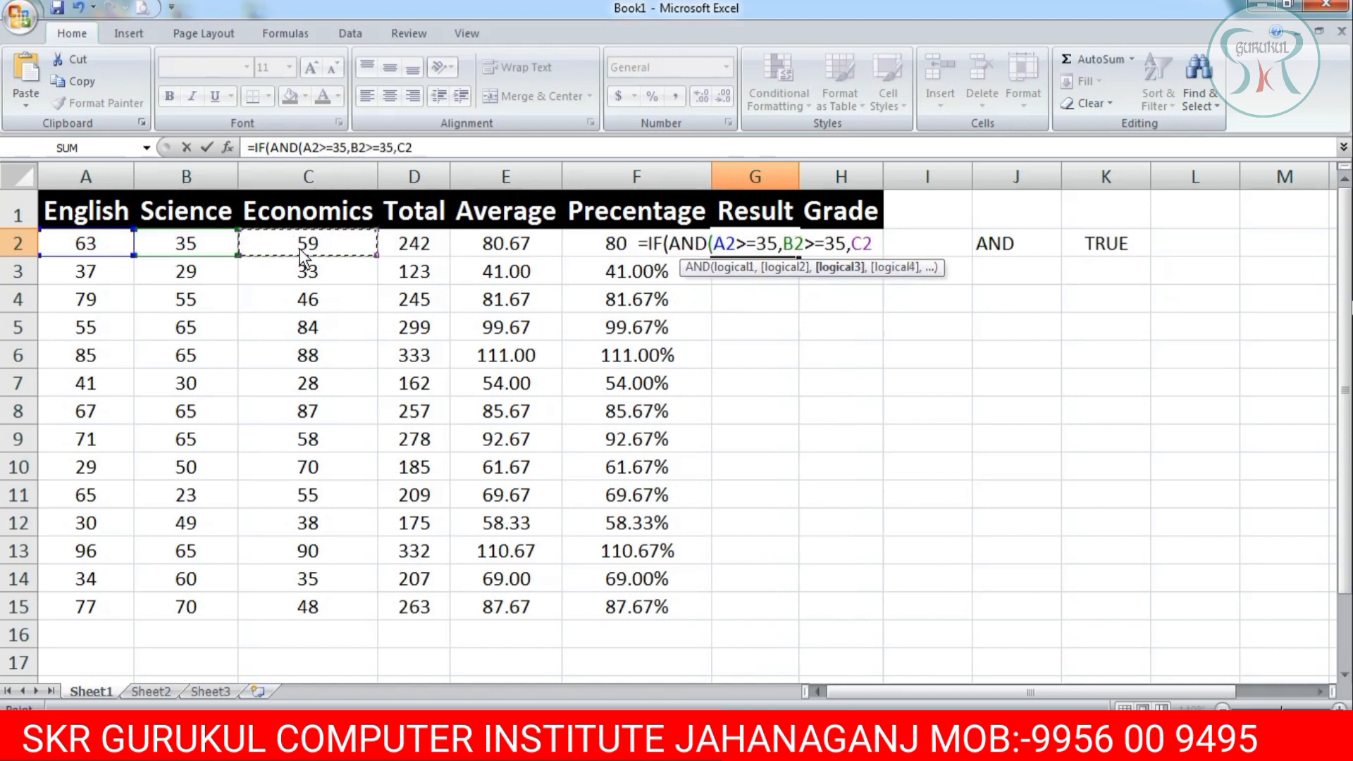
{"action": "type", "text": ">=35),"}
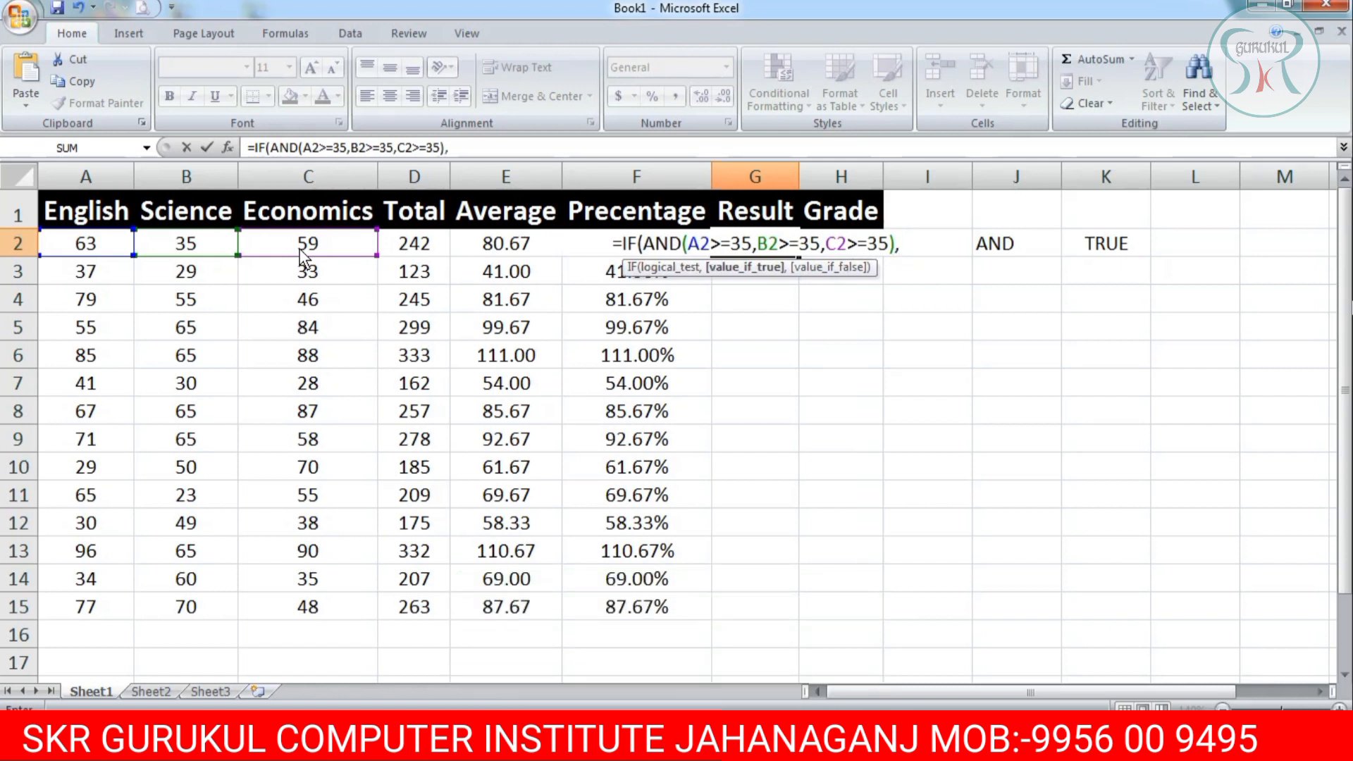
Complete the IF formula in G2 with "PASS" as the true value and "FAIL" as the false value
{"action": "type", "text": "\""}
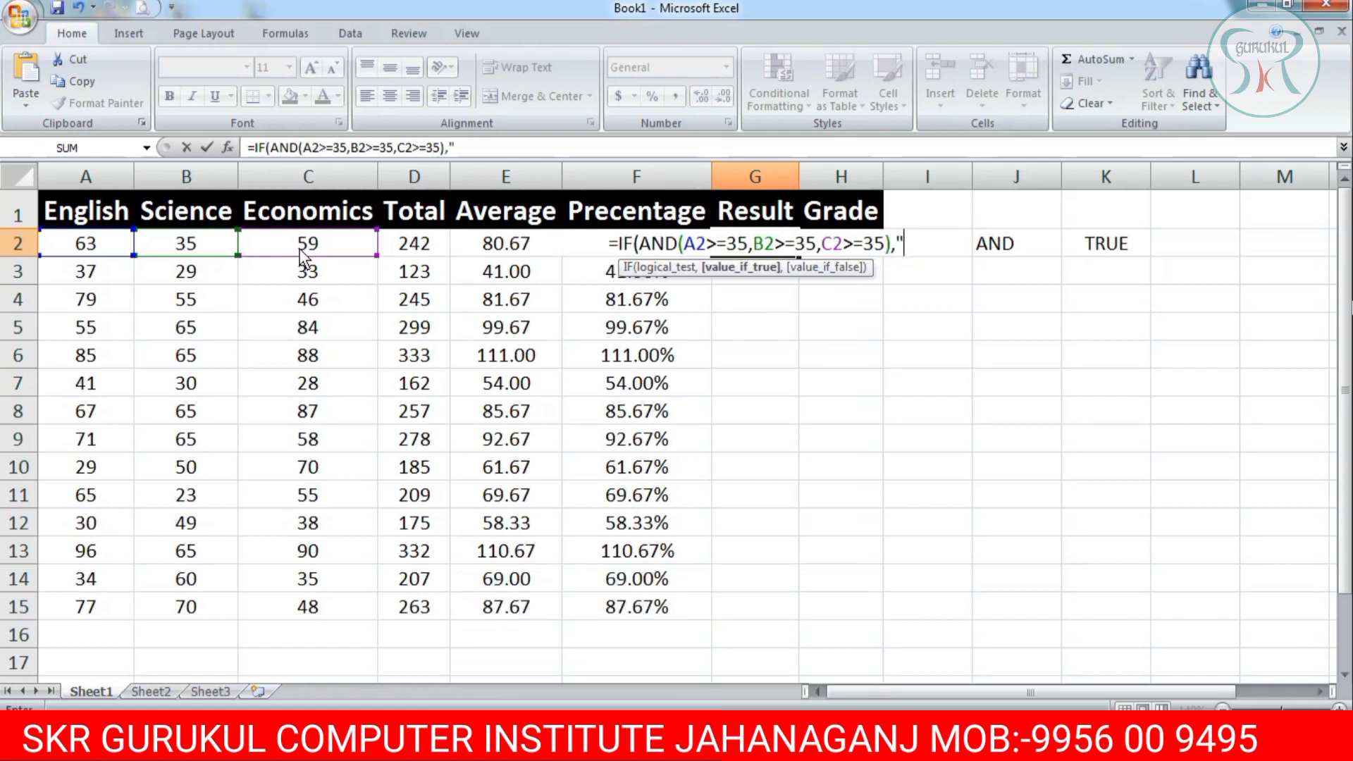
{"action": "type", "text": "PASS\""}
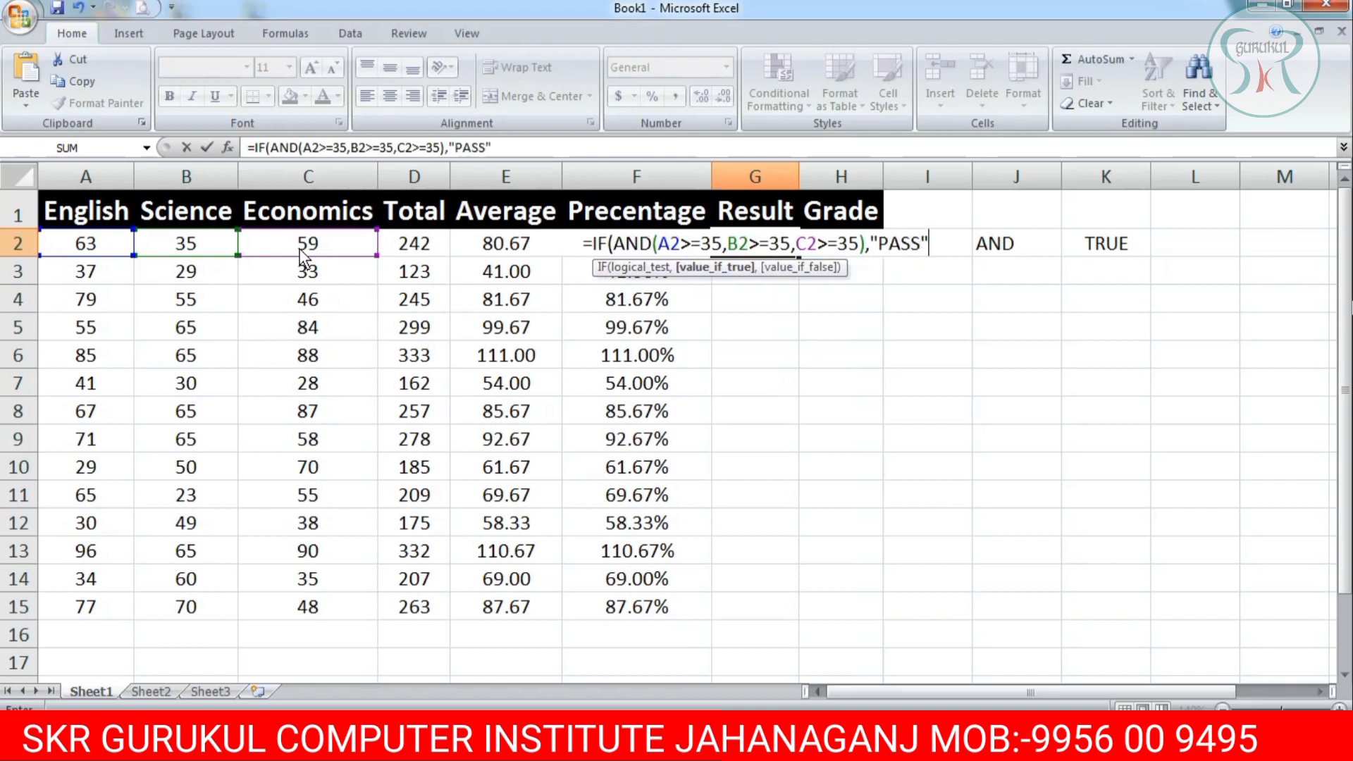
{"action": "type", "text": ","}
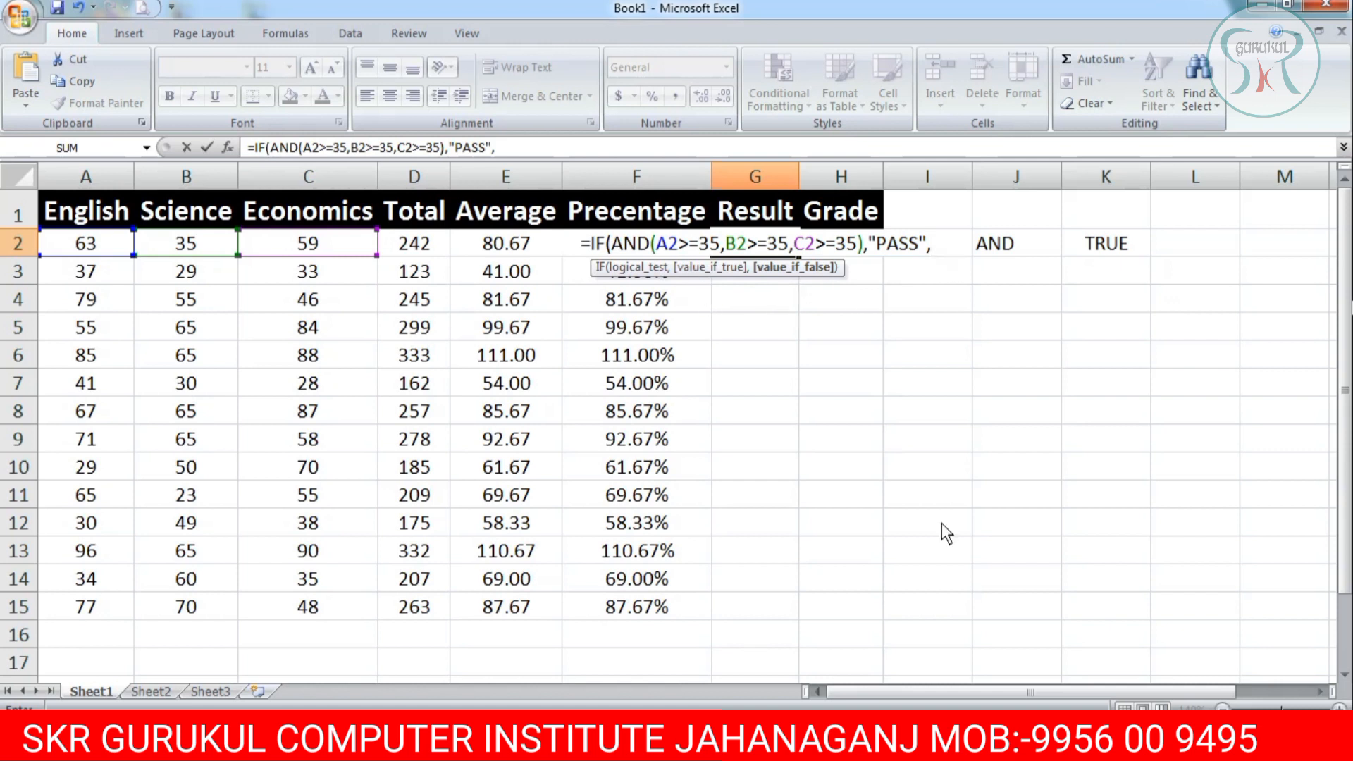
{"action": "type", "text": "\""}
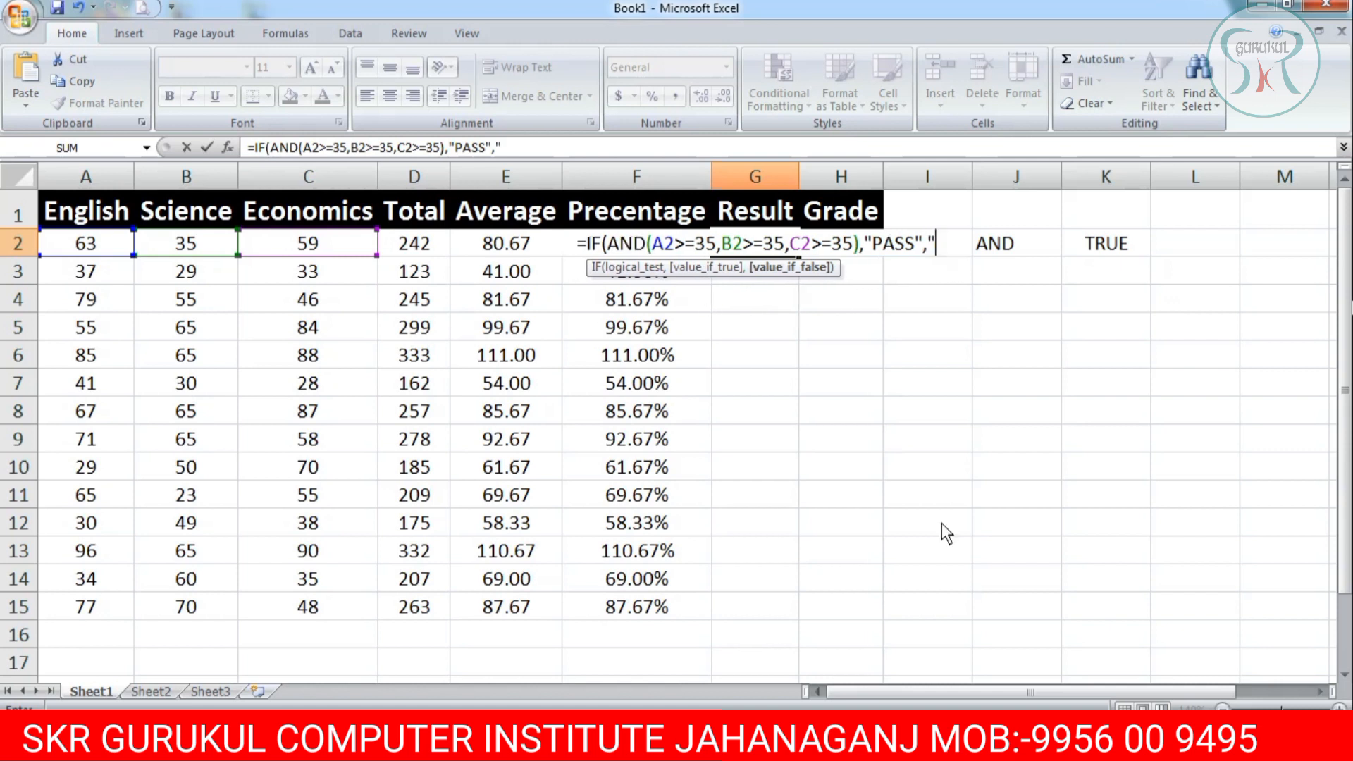
{"action": "type", "text": "FAIL"}
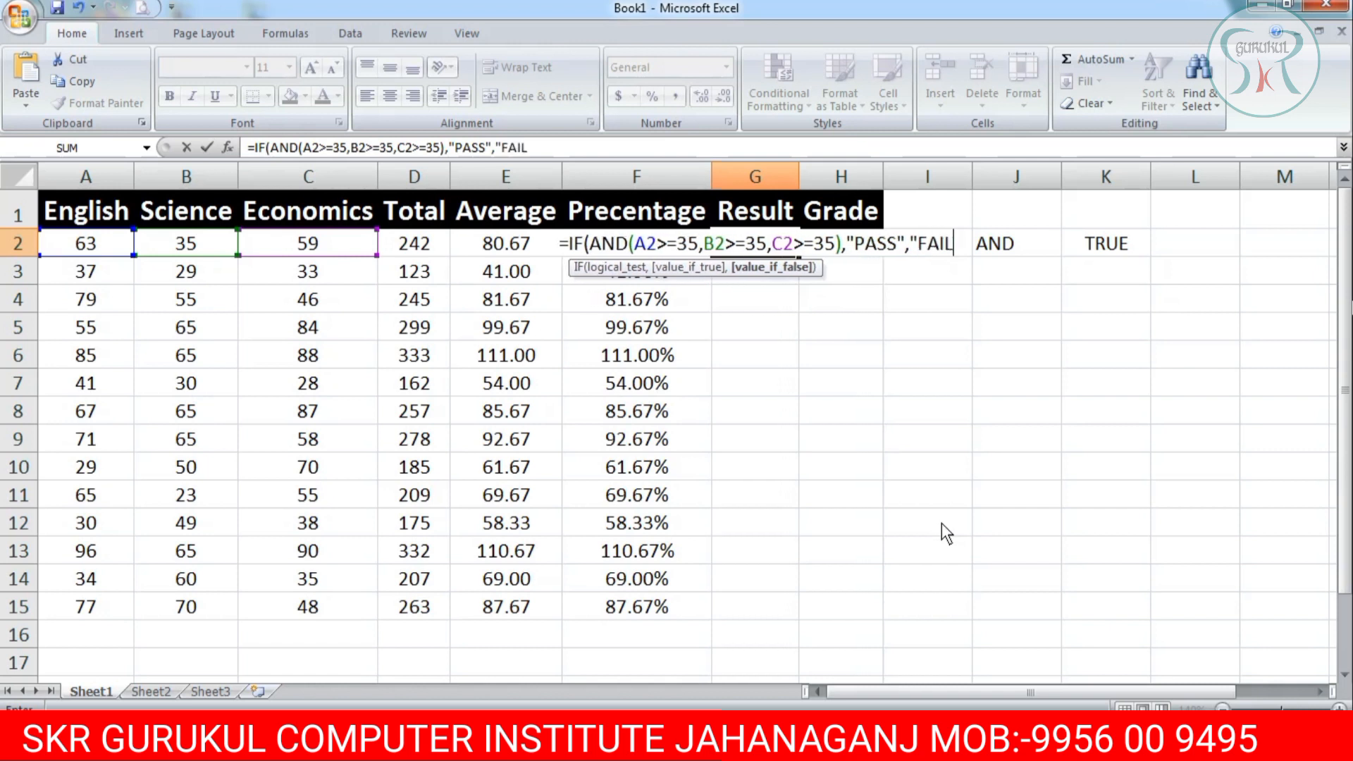
{"action": "type", "text": "\""}
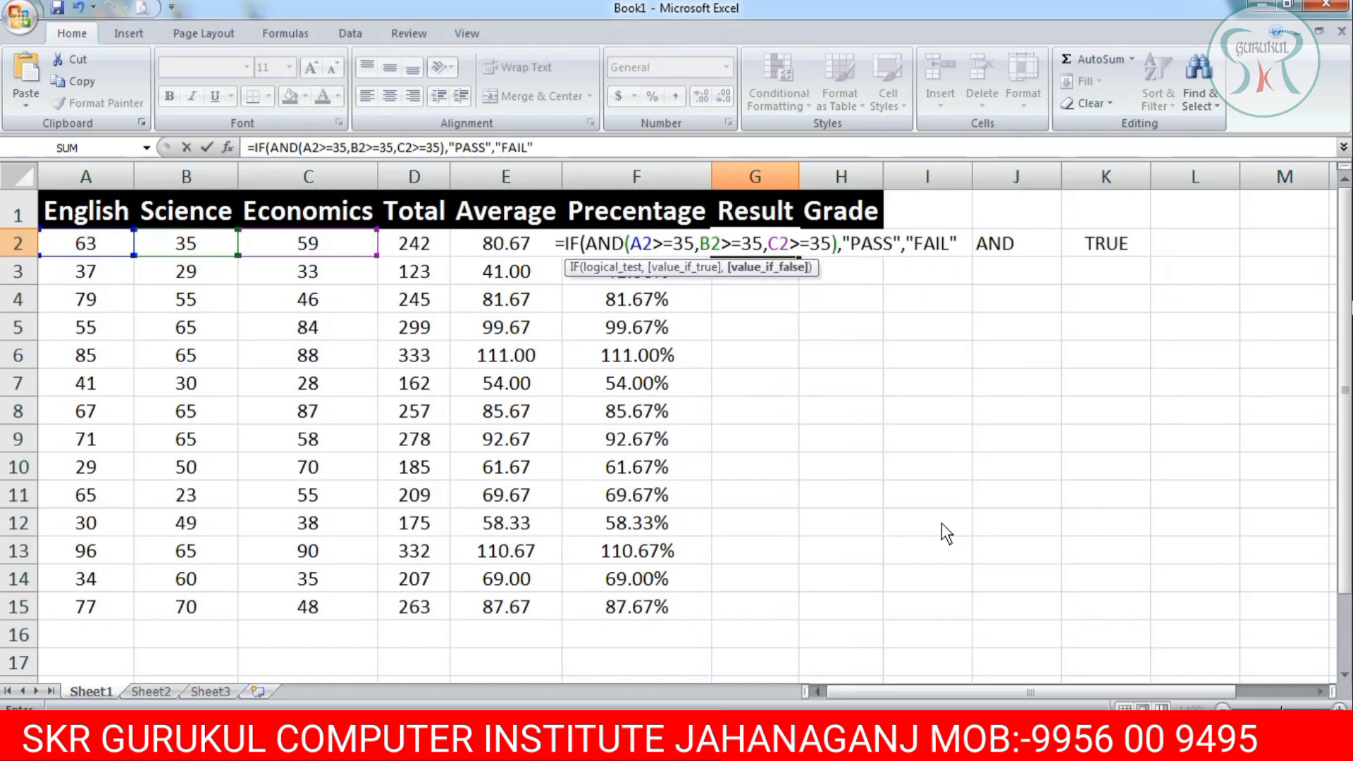
{"action": "type", "text": ")"}
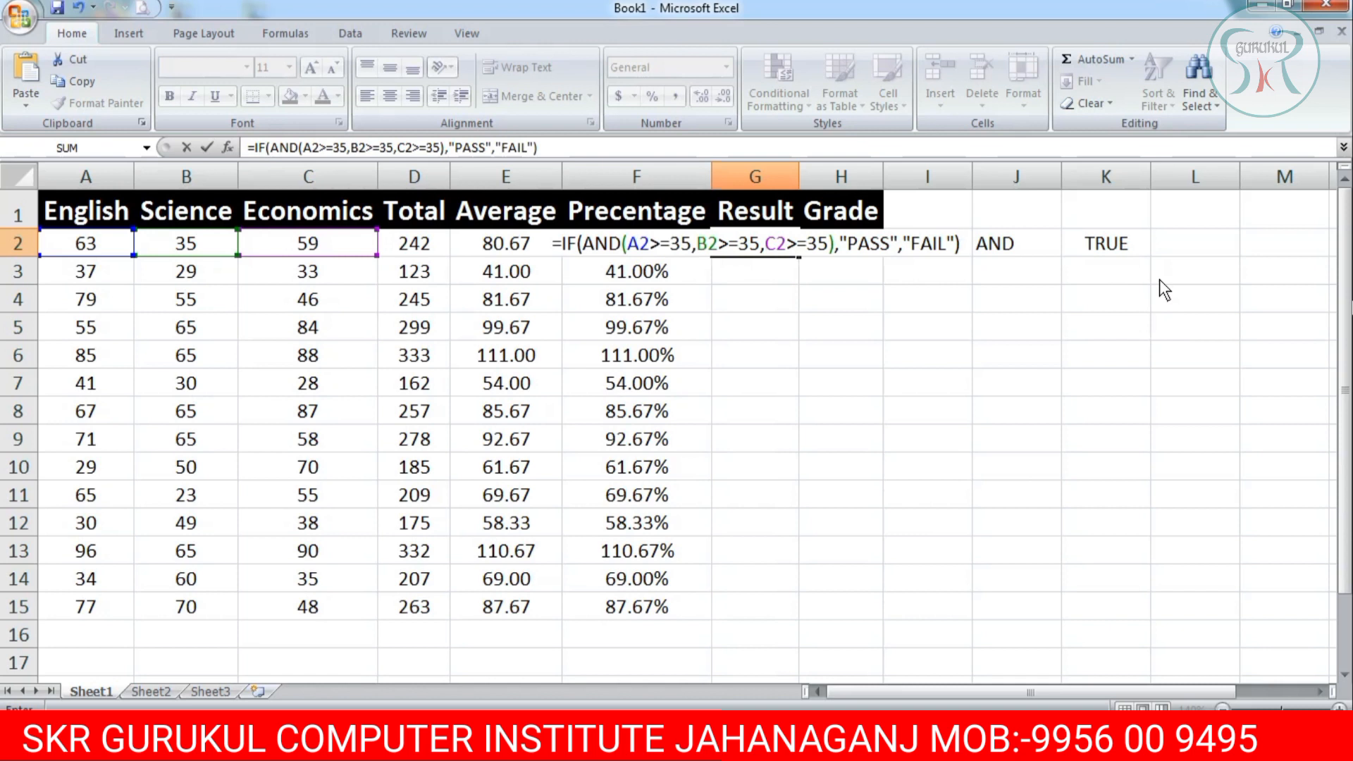
{"action": "key", "text": "Return"}
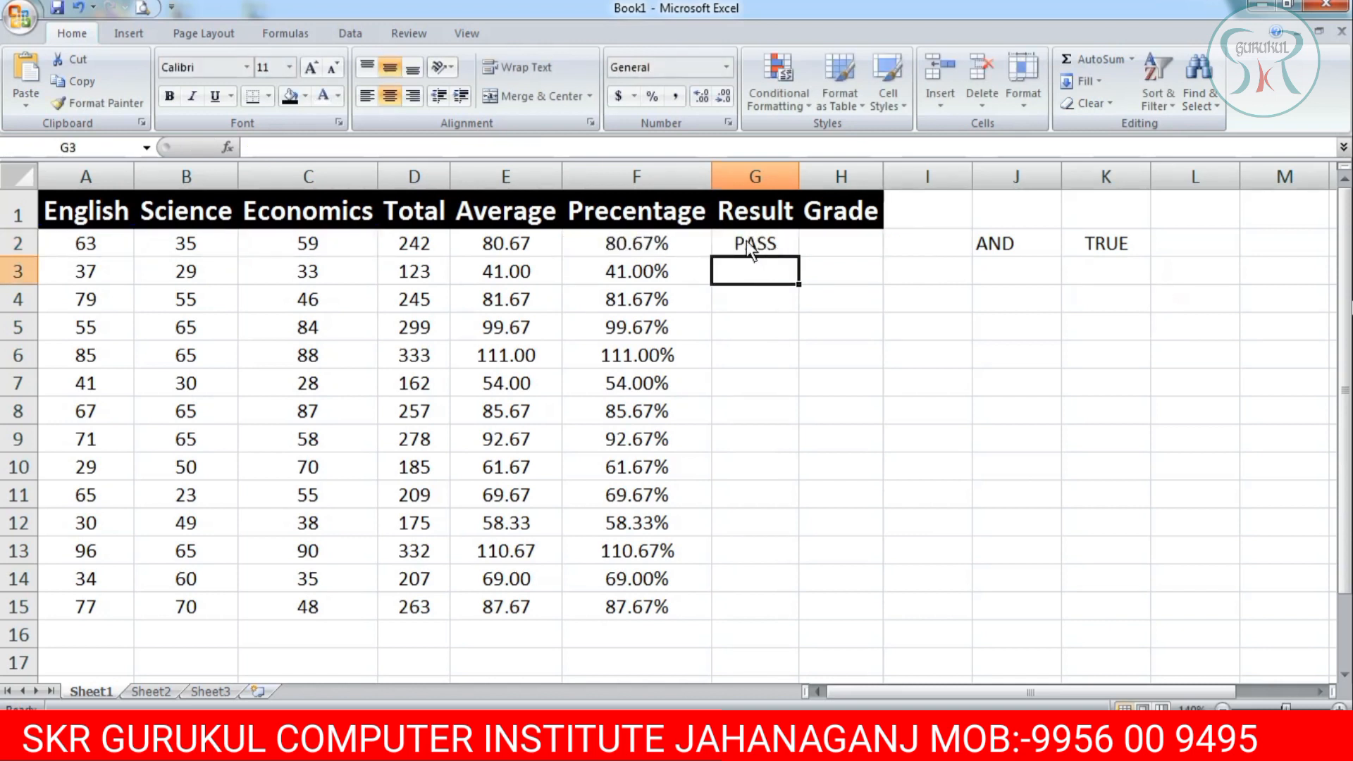
Set the Science mark in B2 to 34 to test the IF formula's result in G2
{"action": "left_click", "coordinate": [177, 252]}
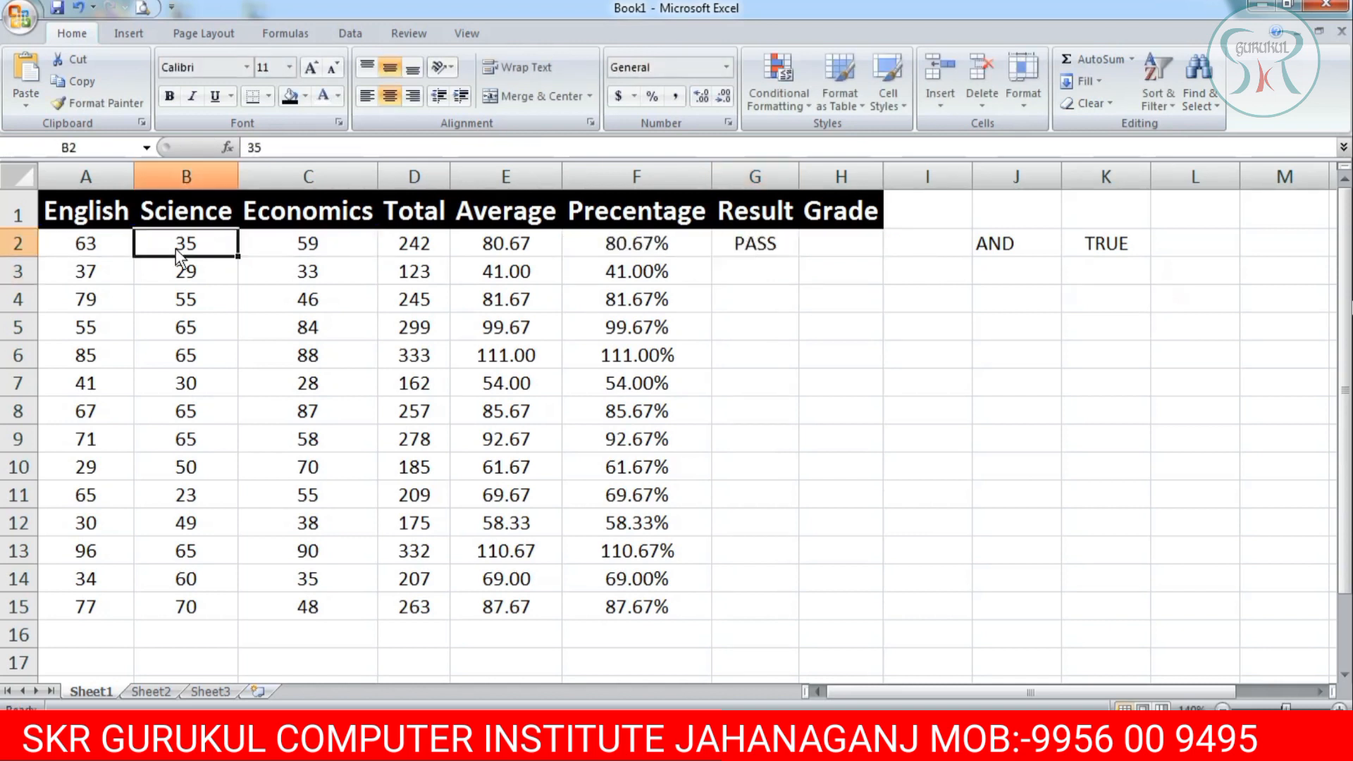
{"action": "type", "text": "34"}
{"action": "key", "text": "Return"}
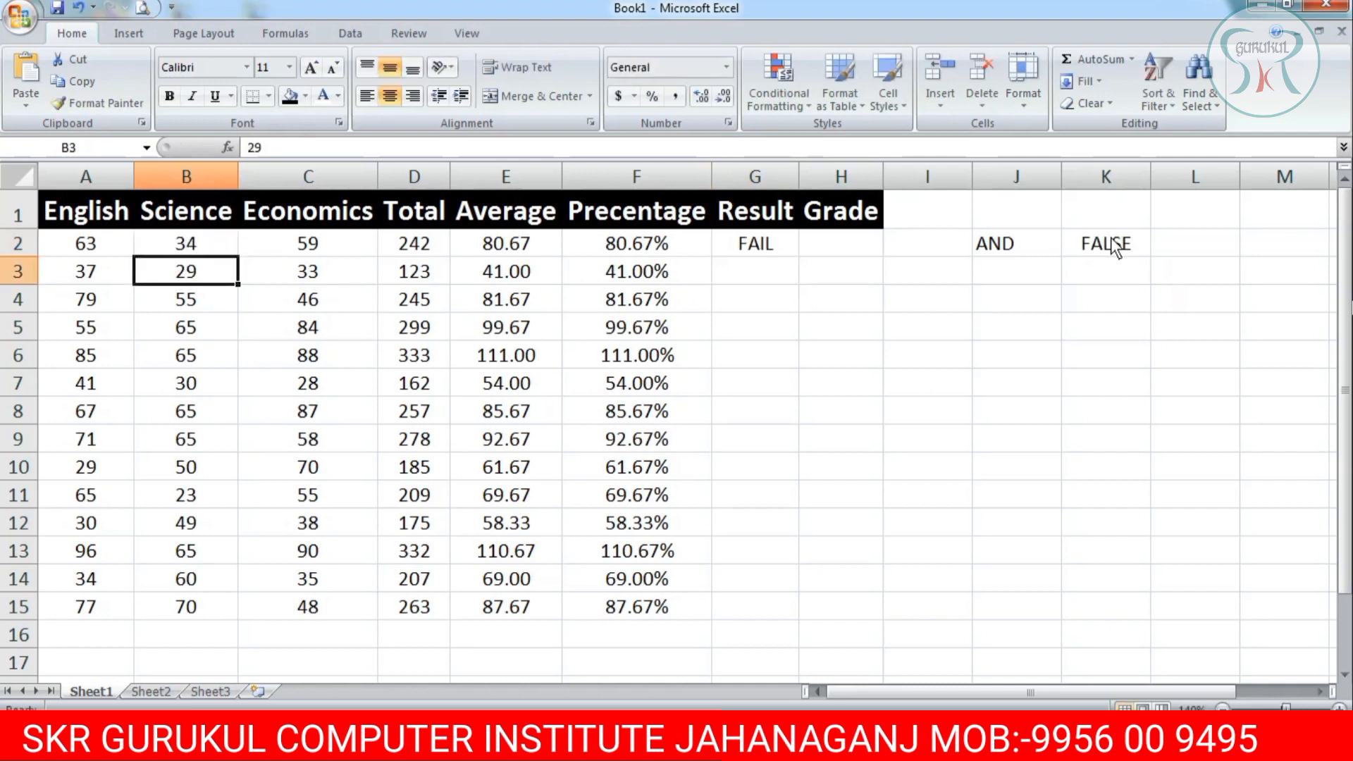
Examine the logical test, true value and false value arguments of the IF formula in G2
{"action": "left_click", "coordinate": [751, 246]}
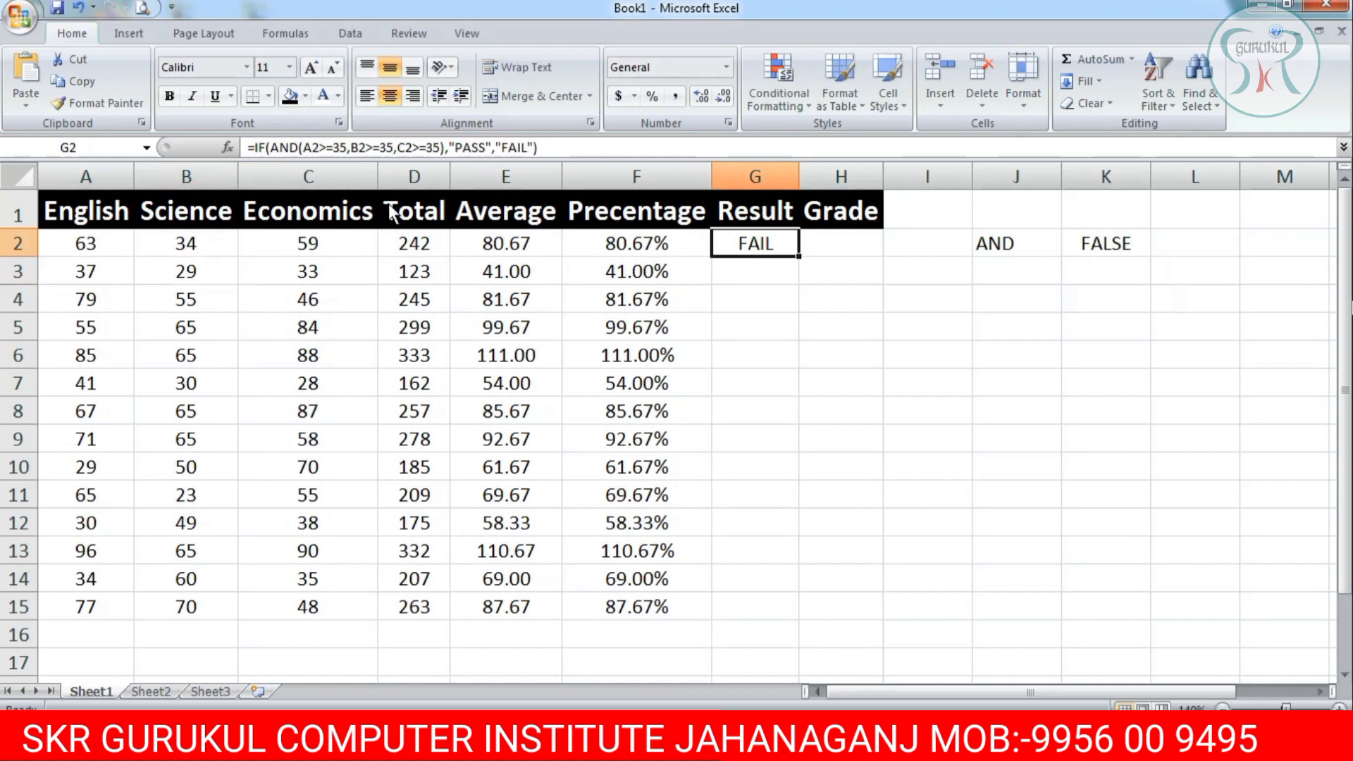
{"action": "double_click", "coordinate": [785, 247]}
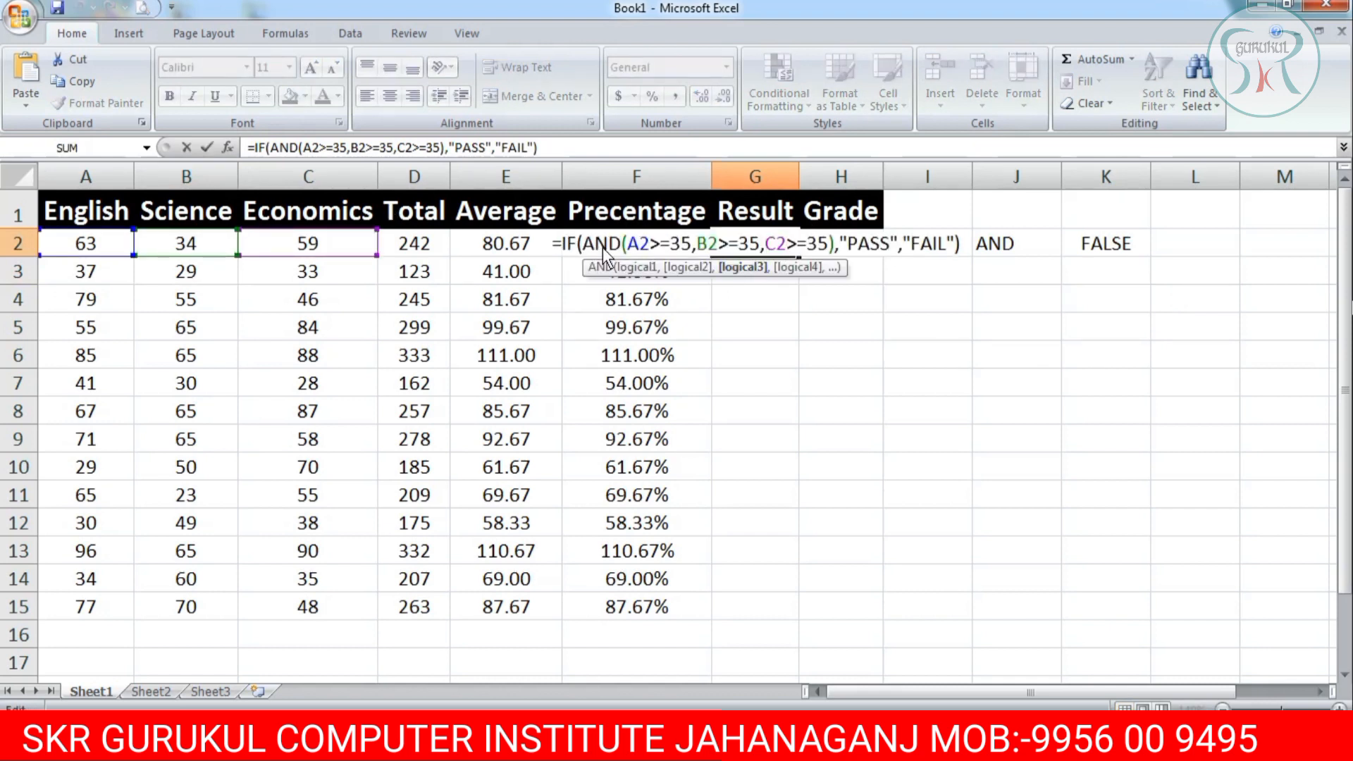
{"action": "left_click", "coordinate": [830, 245]}
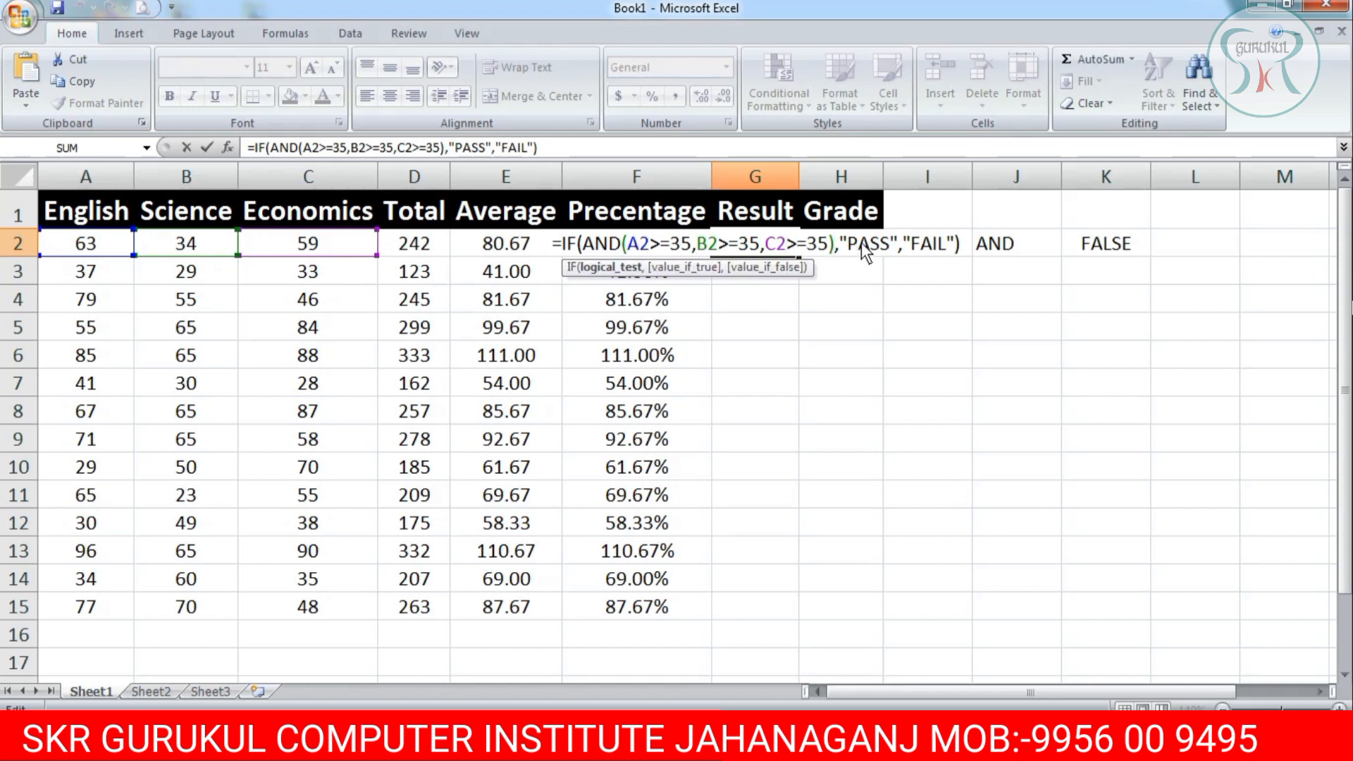
{"action": "left_click", "coordinate": [861, 242]}
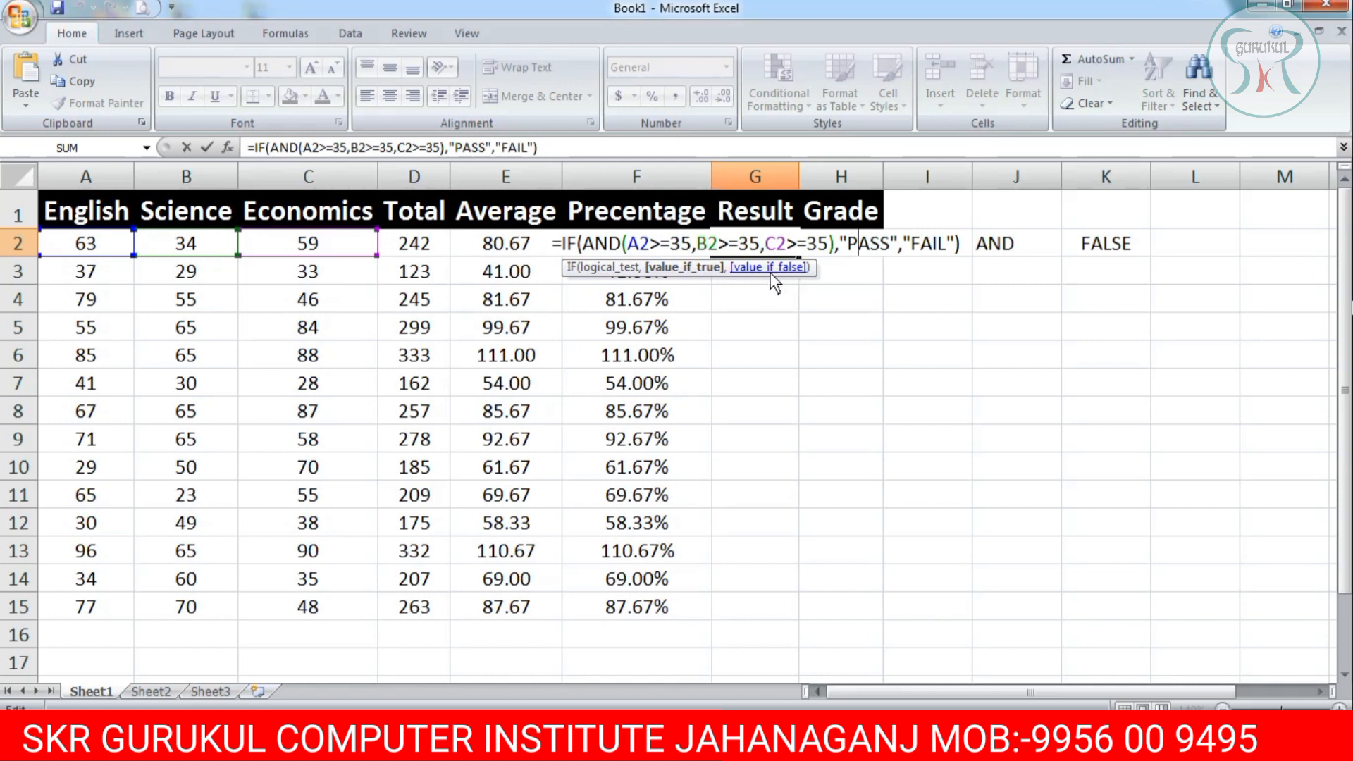
{"action": "left_click", "coordinate": [923, 246]}
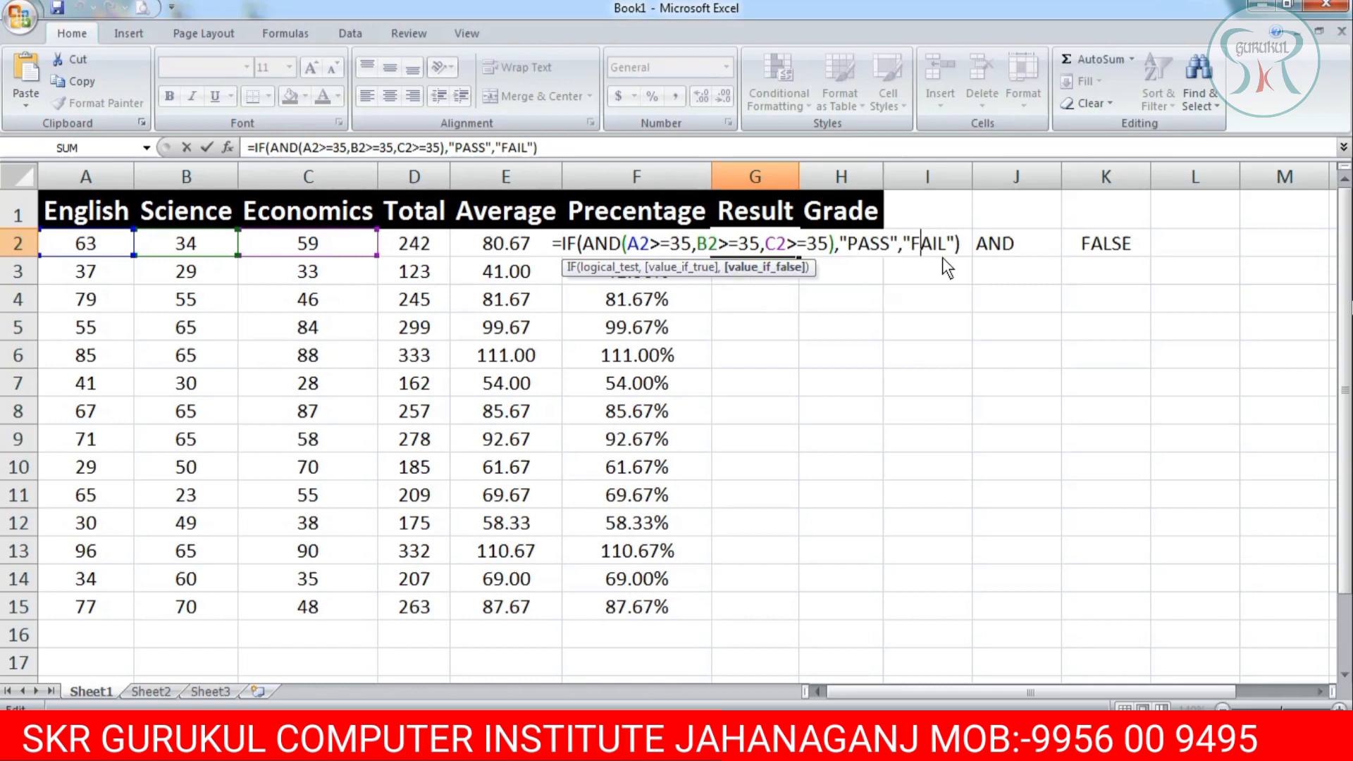
{"action": "key", "text": "Return"}
{"action": "left_click", "coordinate": [780, 248]}
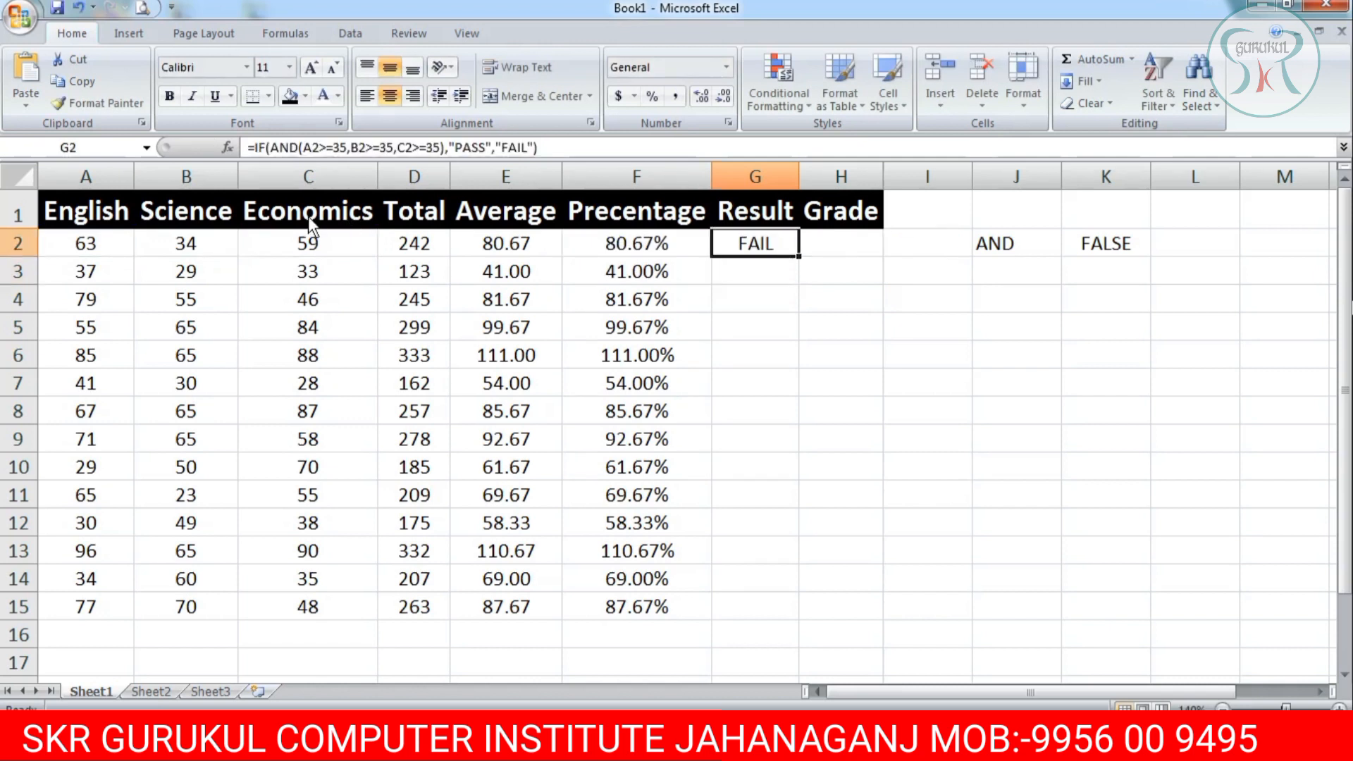
Set the Science mark in B2 back to 35
{"action": "left_click", "coordinate": [209, 242]}
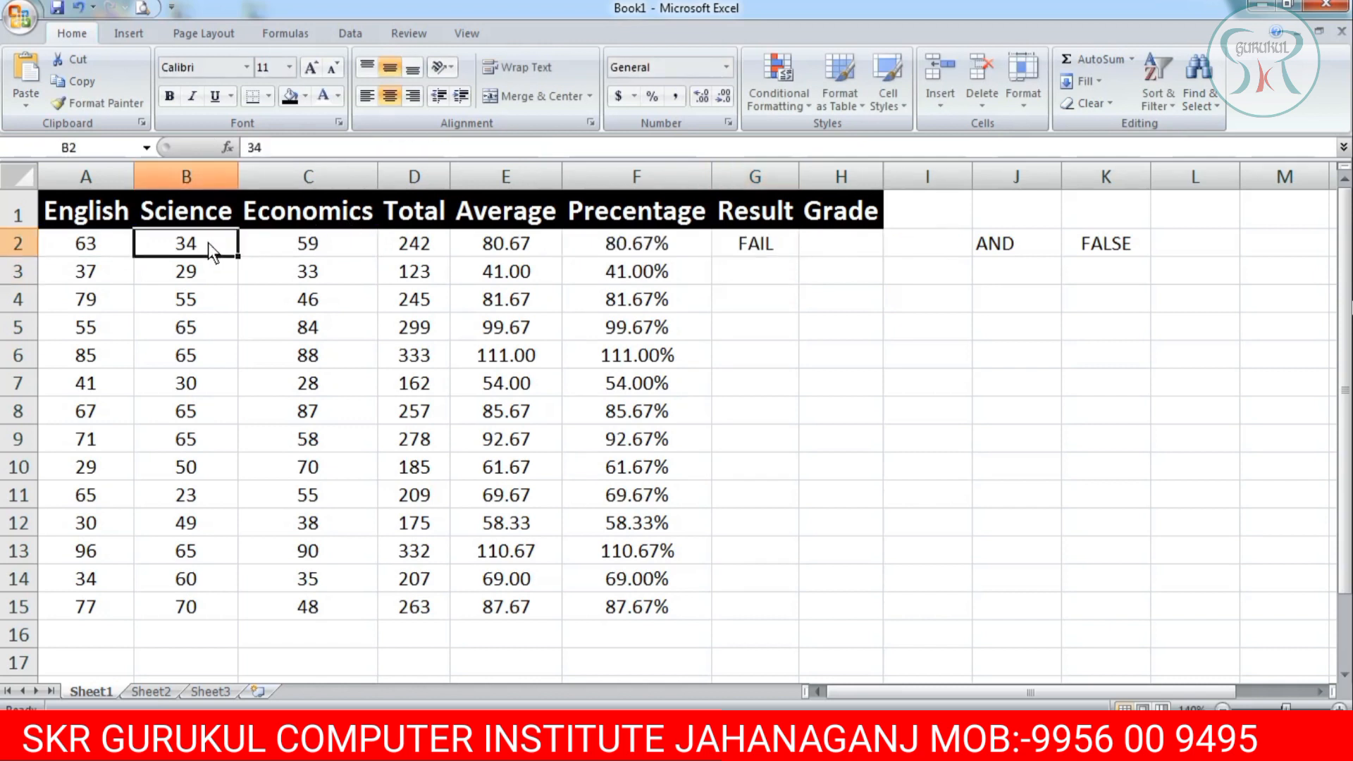
{"action": "type", "text": "35"}
{"action": "key", "text": "Return"}
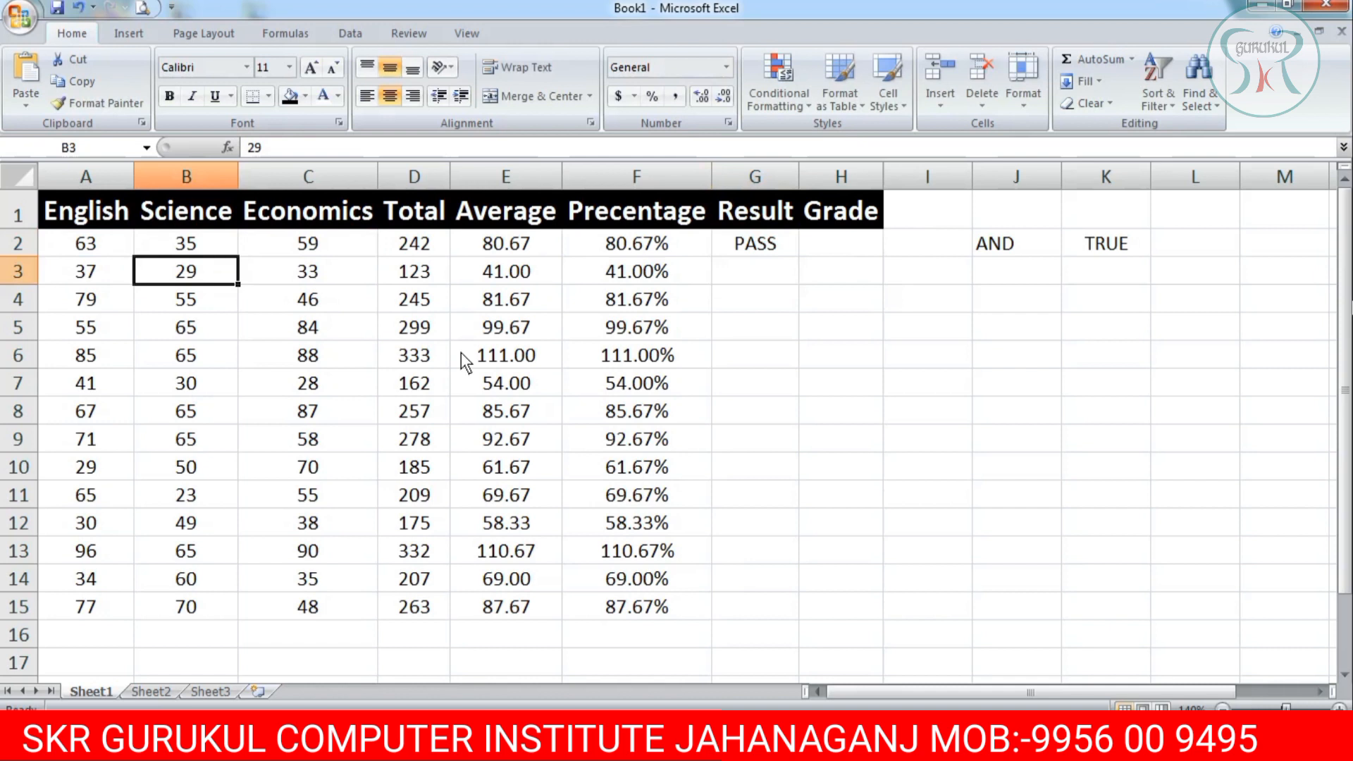
Fill the Result formula from G2 down to G15 for all students
{"action": "left_click", "coordinate": [772, 243]}
{"action": "key", "text": "ctrl+c"}
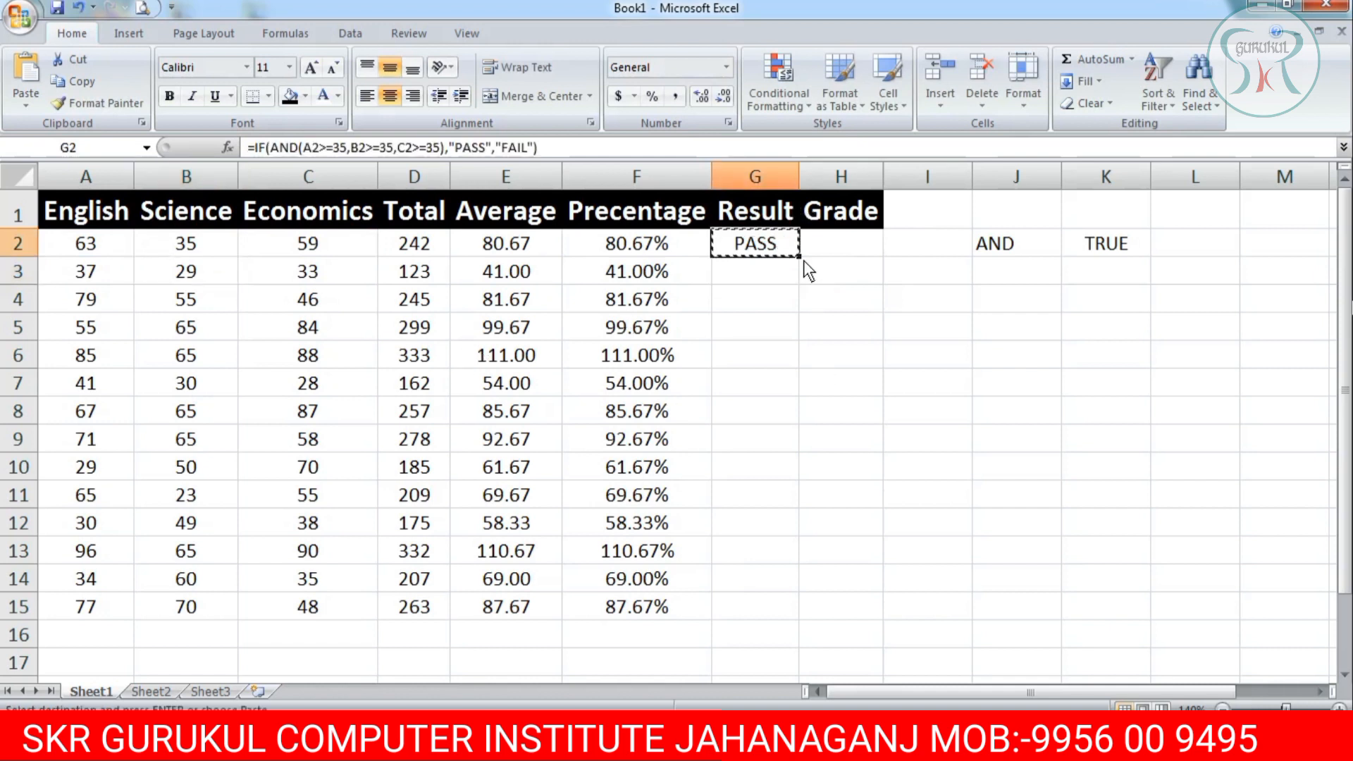
{"action": "left_click_drag", "start_coordinate": [798, 256], "coordinate": [802, 619]}
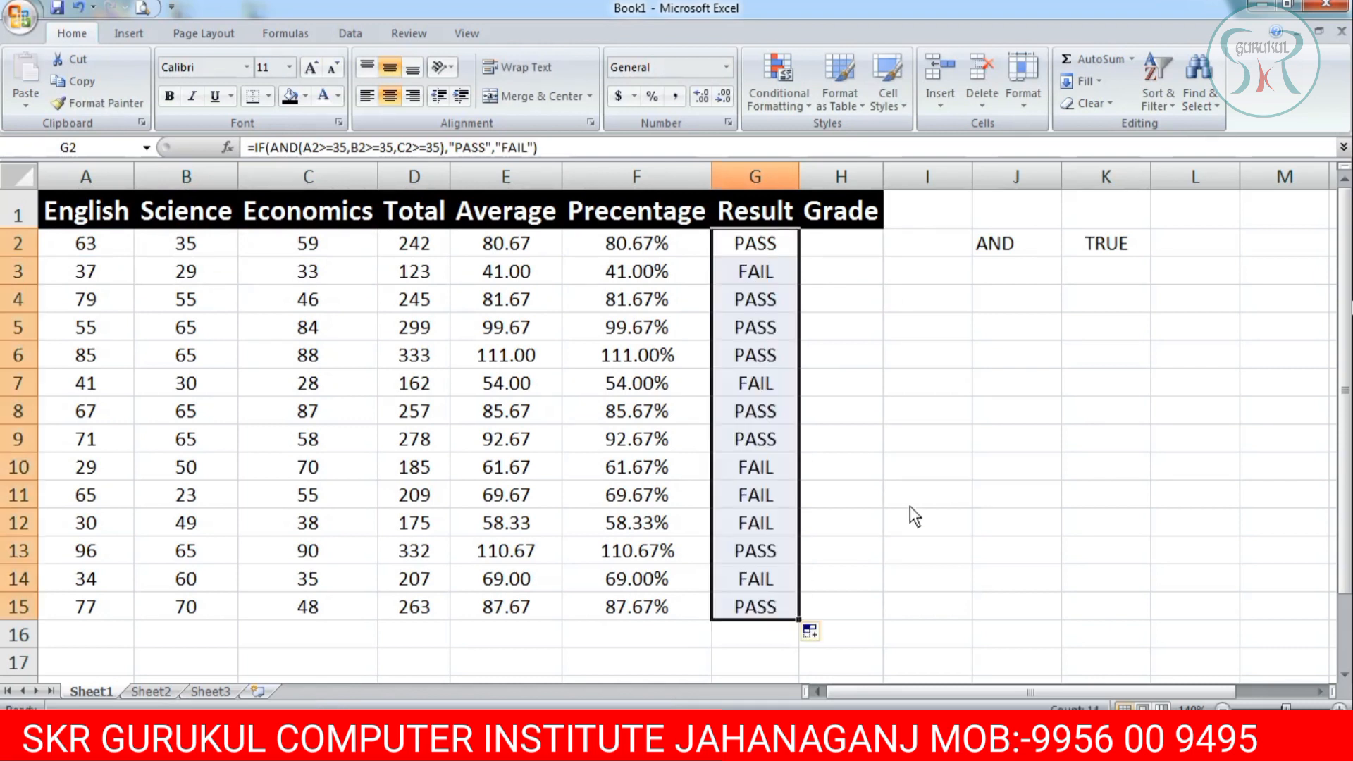
Clear the AND example from the range J1:L4
{"action": "left_click", "coordinate": [841, 245]}
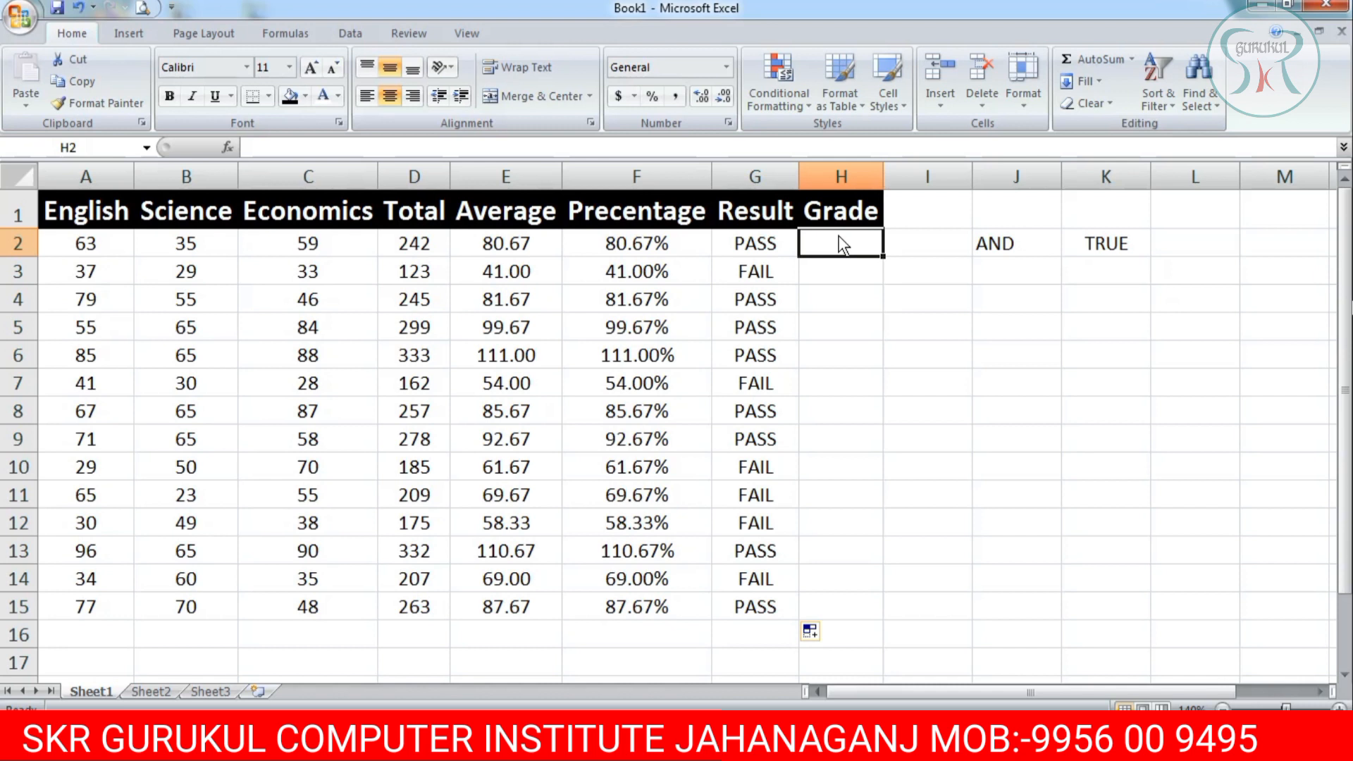
{"action": "left_click_drag", "start_coordinate": [992, 218], "coordinate": [1188, 300]}
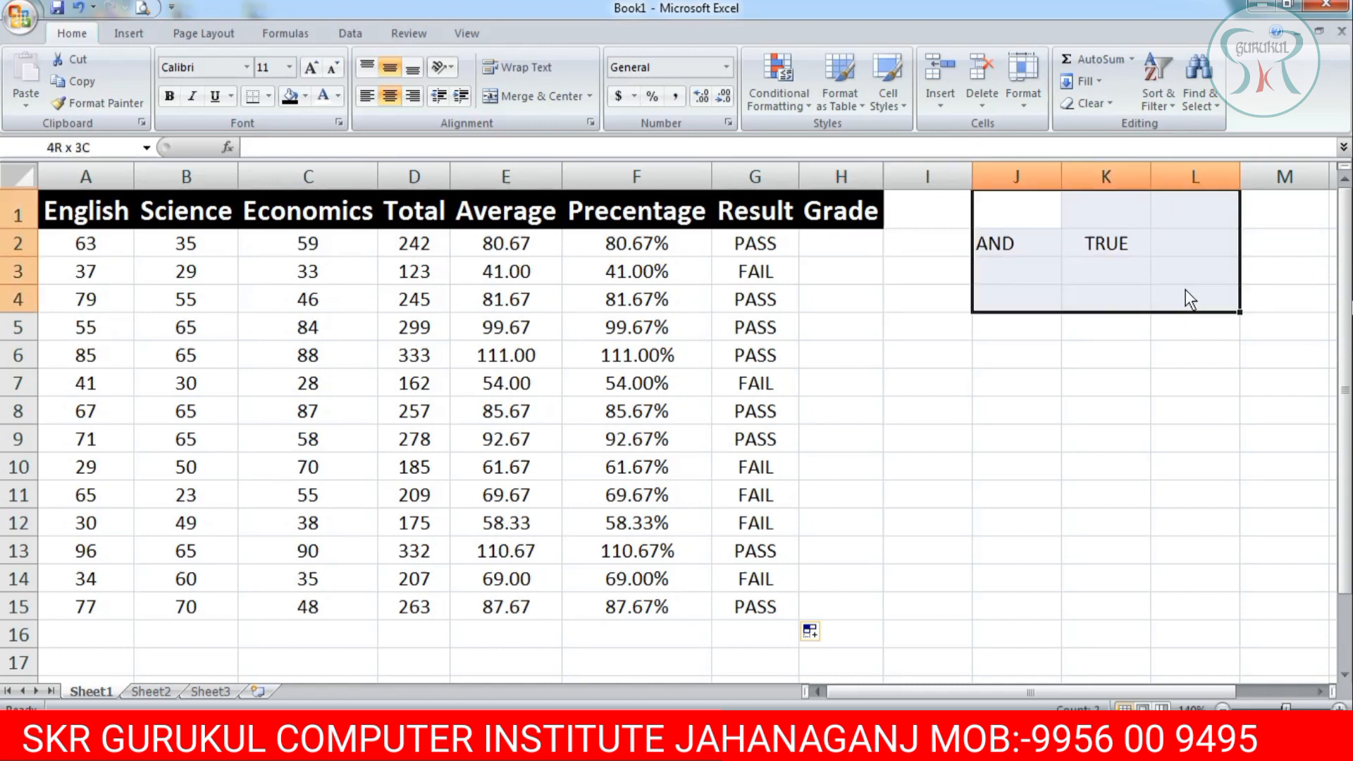
{"action": "key", "text": "Delete"}
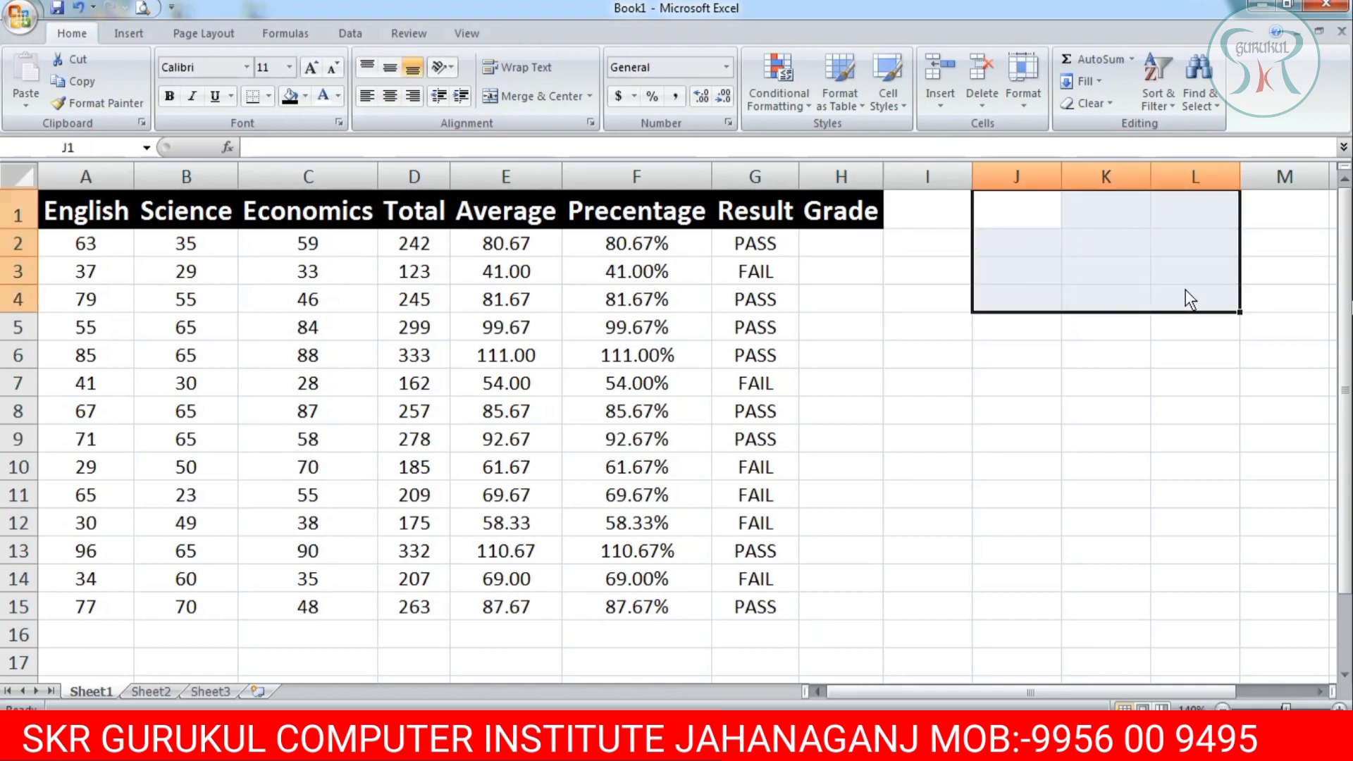
Start an IF formula in Grade cell H2 with the logical test G2="FAIL"
{"action": "left_click", "coordinate": [841, 239]}
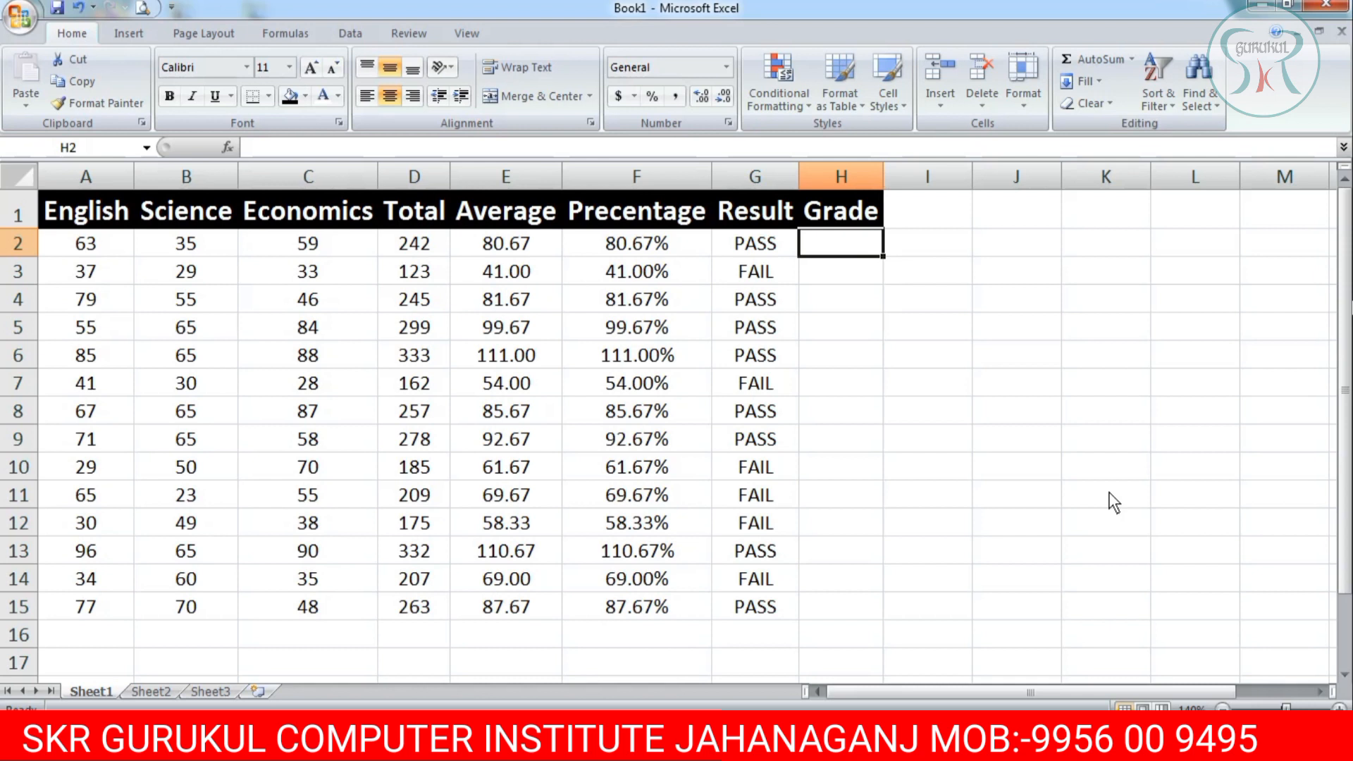
{"action": "type", "text": "="}
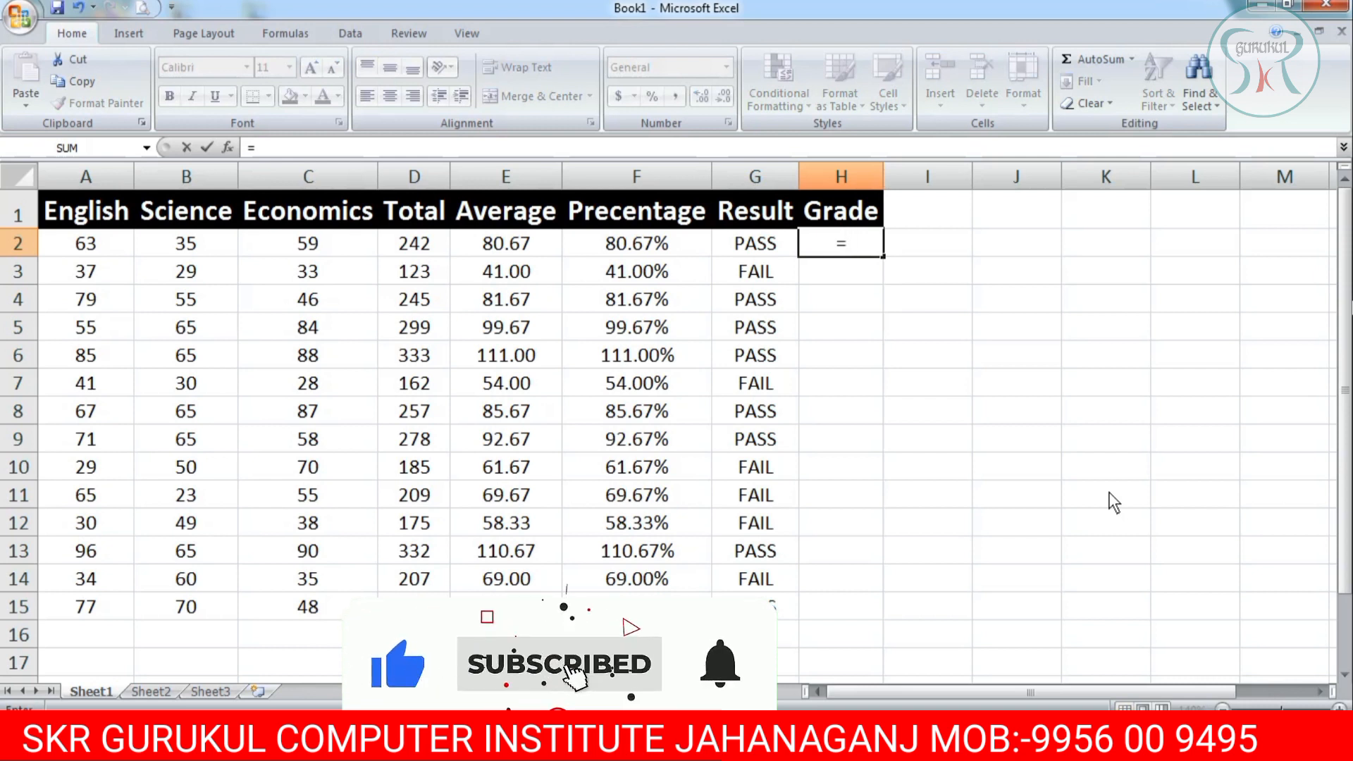
{"action": "type", "text": "I"}
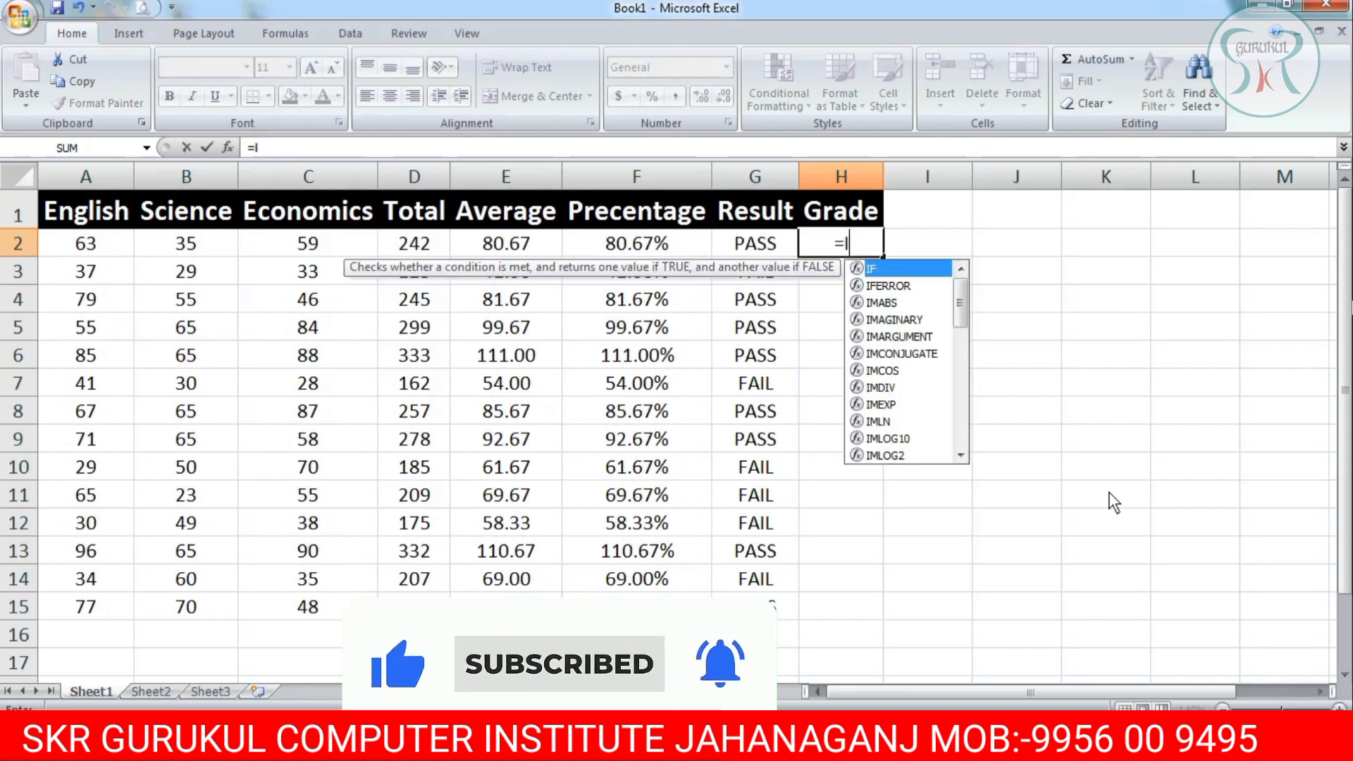
{"action": "type", "text": "F"}
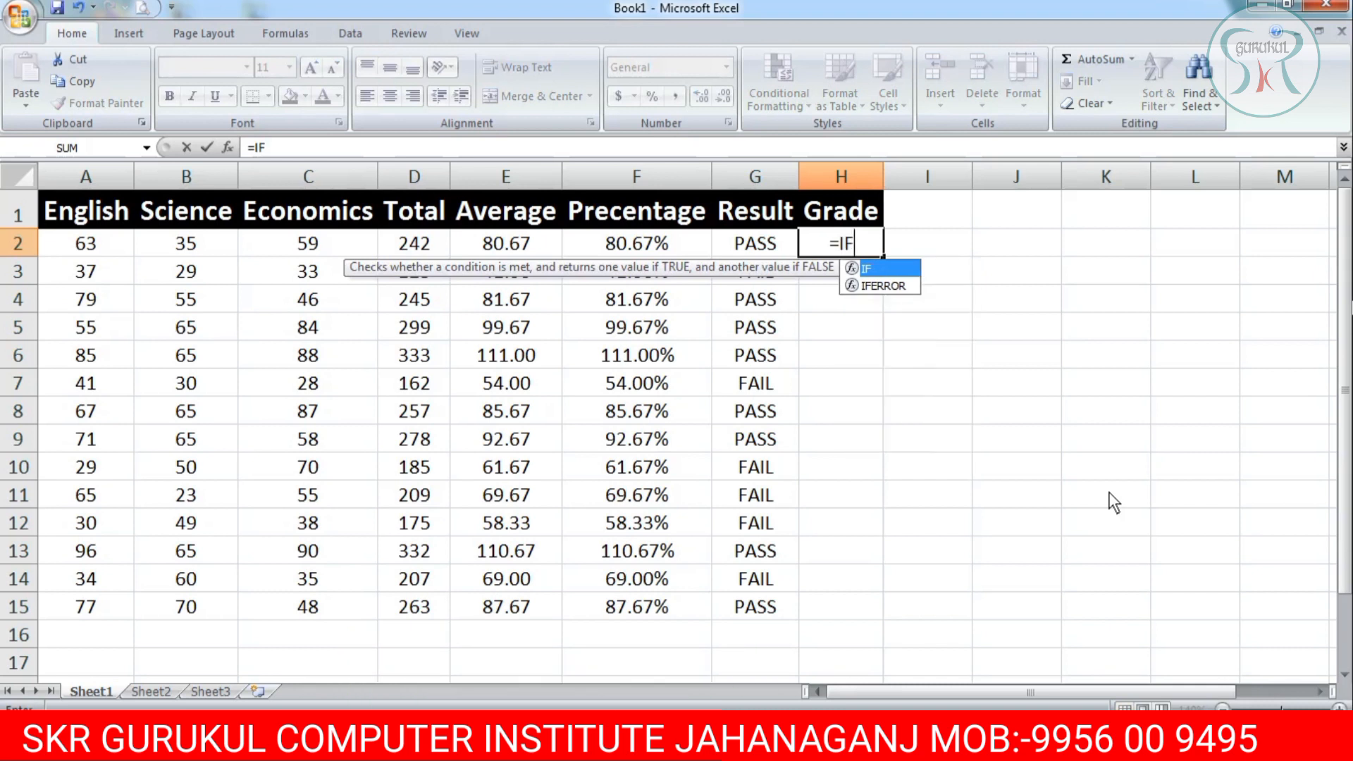
{"action": "type", "text": "("}
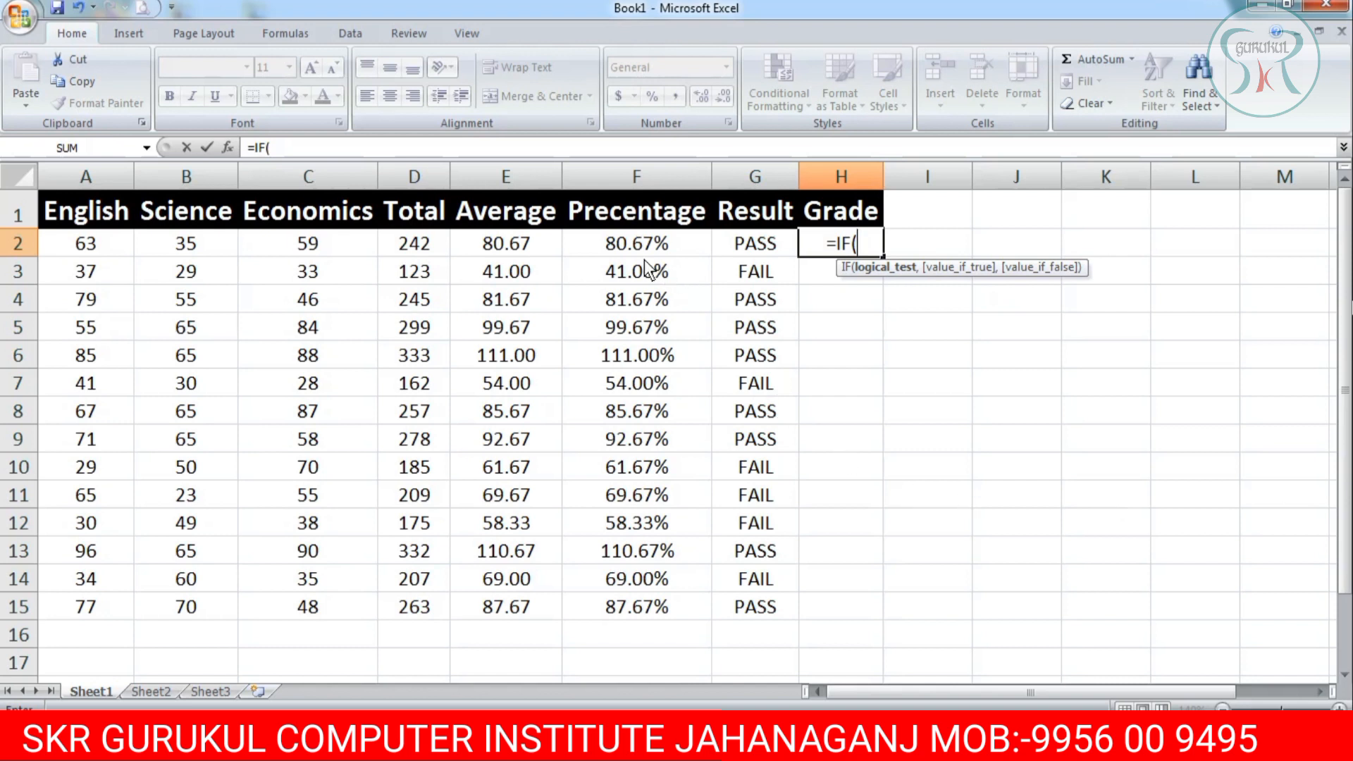
{"action": "left_click", "coordinate": [771, 243]}
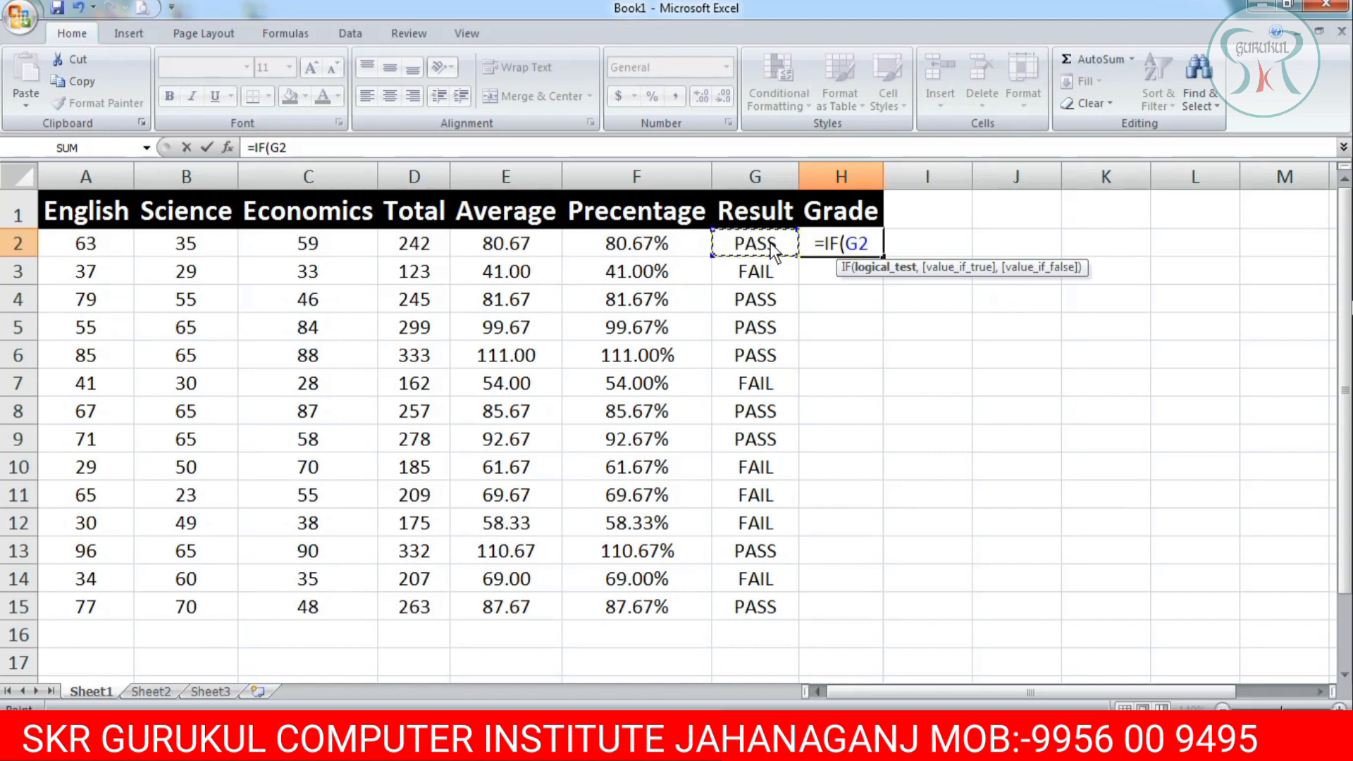
{"action": "type", "text": "="}
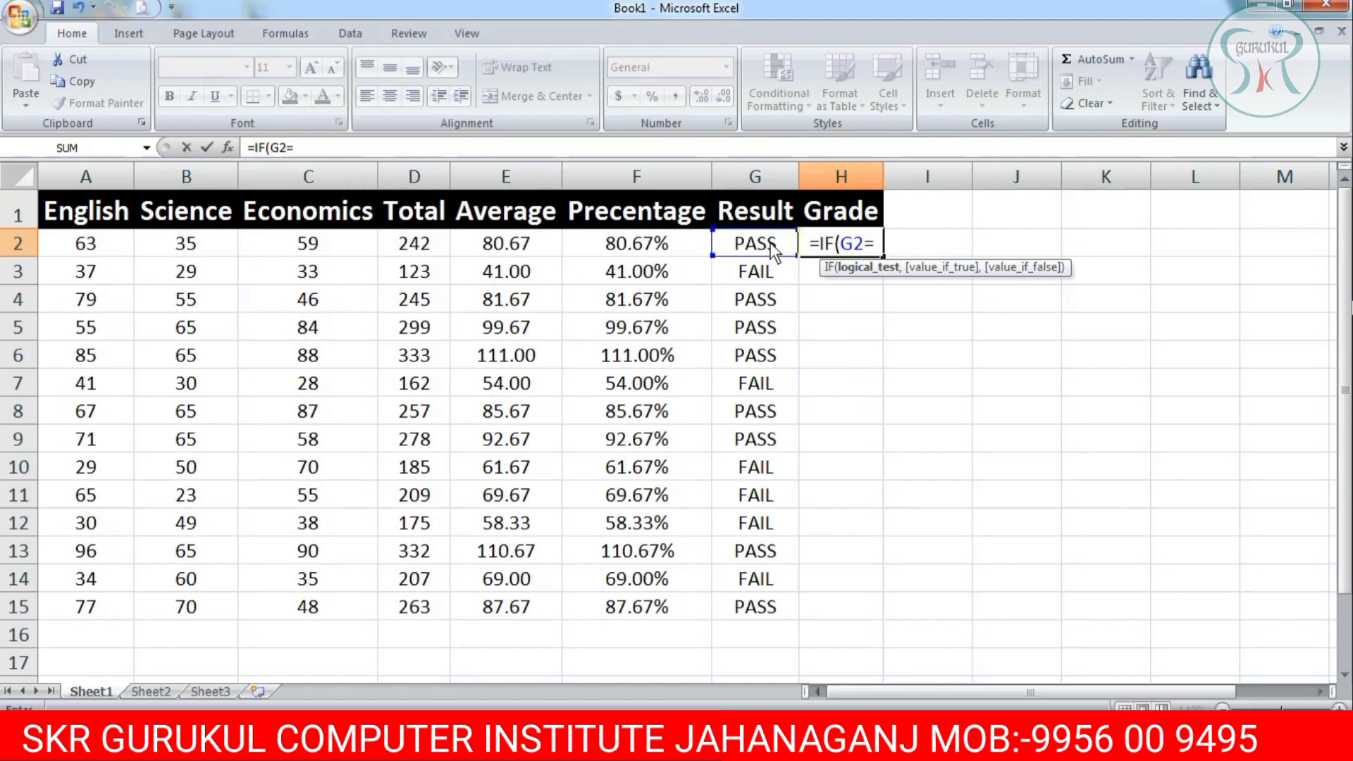
{"action": "type", "text": "\"FI"}
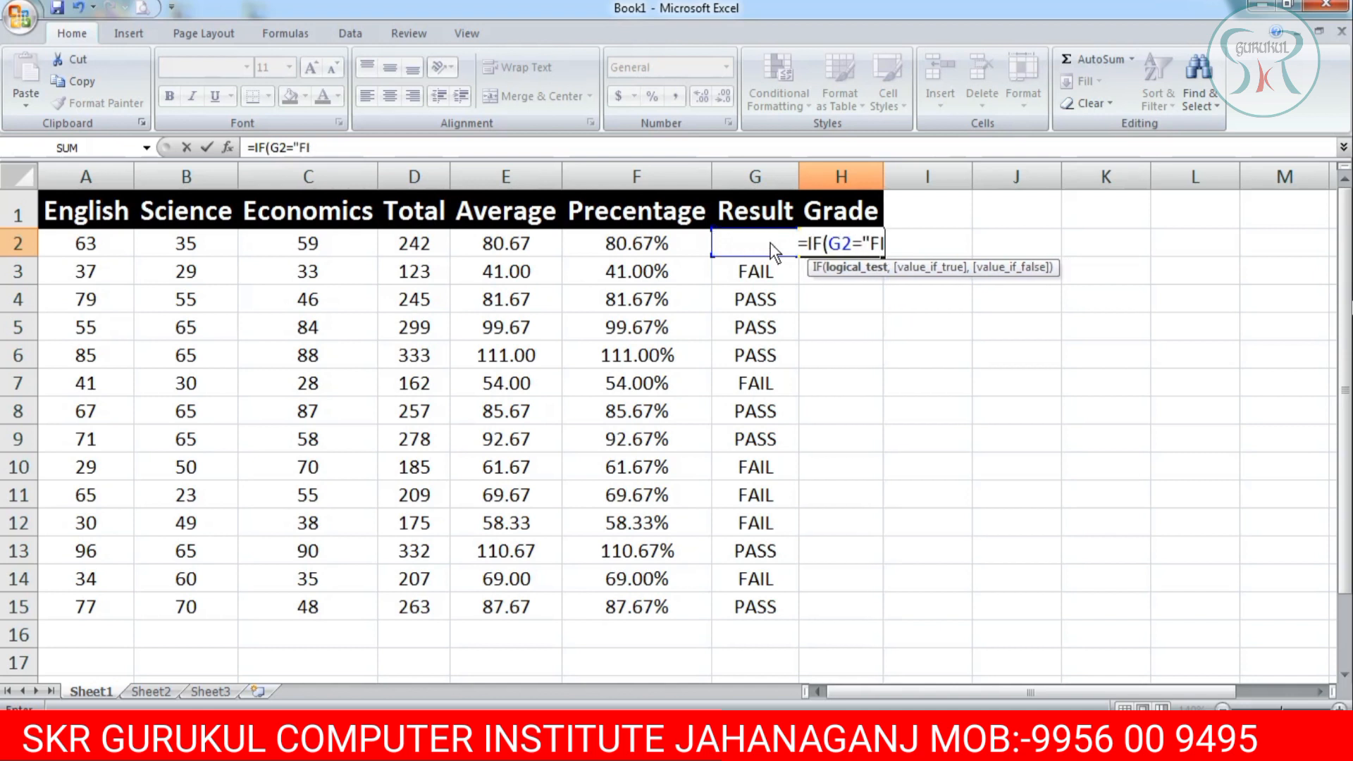
{"action": "key", "text": "BackSpace"}
{"action": "type", "text": "AIL\""}
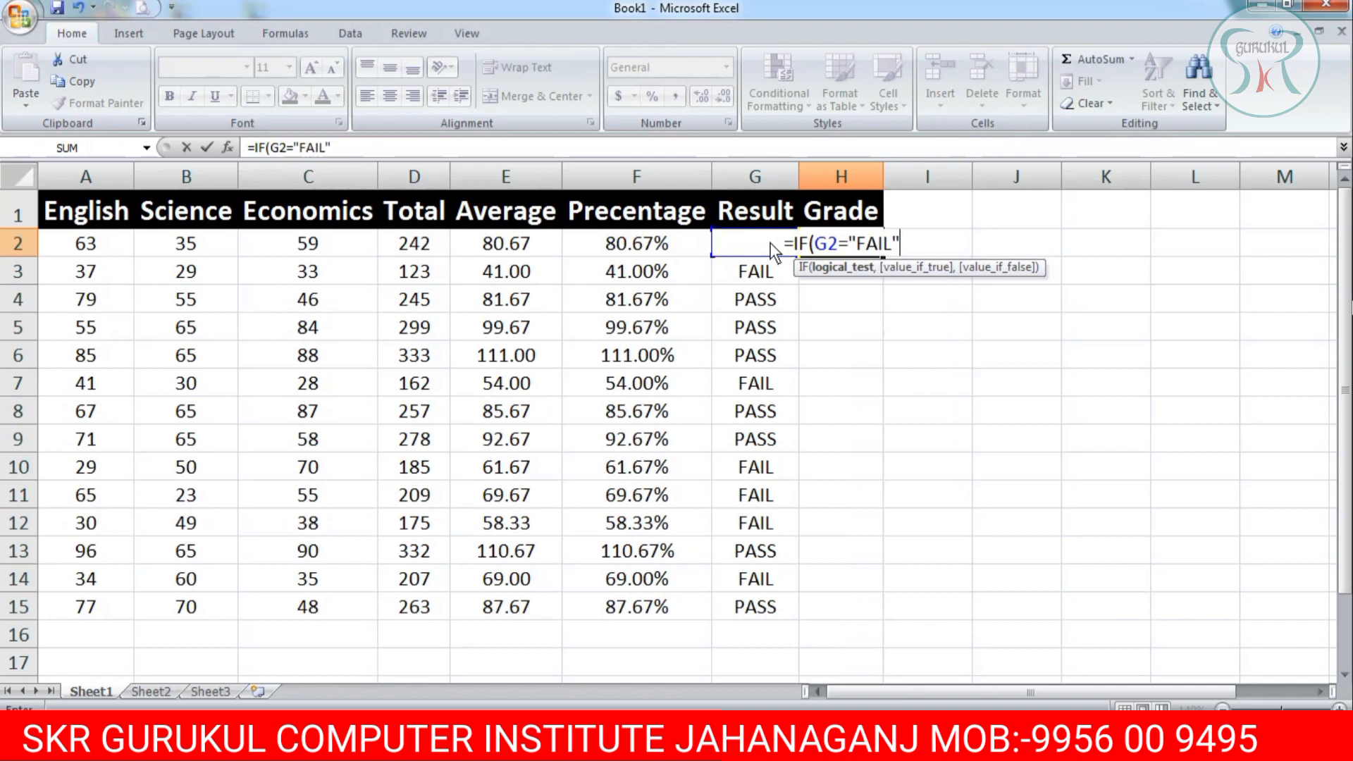
Set "FAIL" as the value if true for the G2="FAIL" test in the H2 formula
{"action": "type", "text": ","}
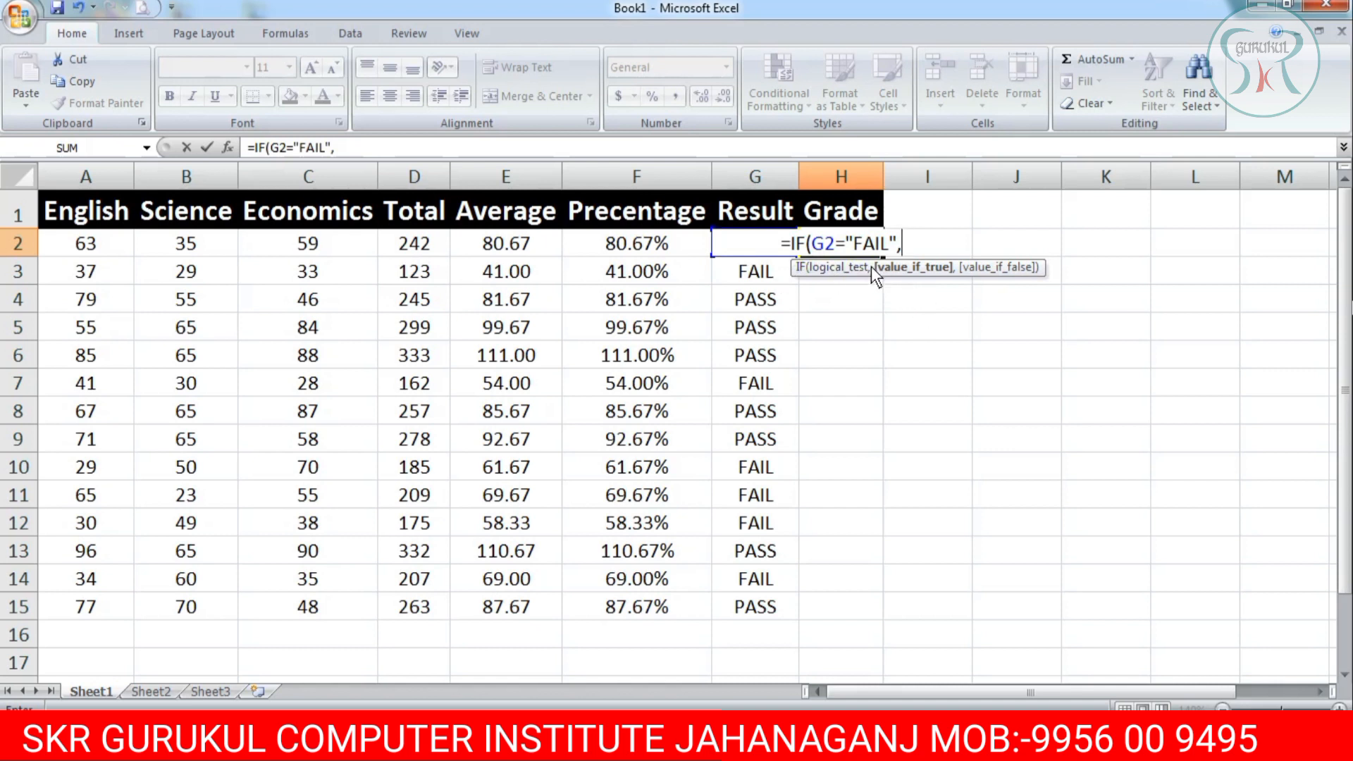
{"action": "type", "text": "\""}
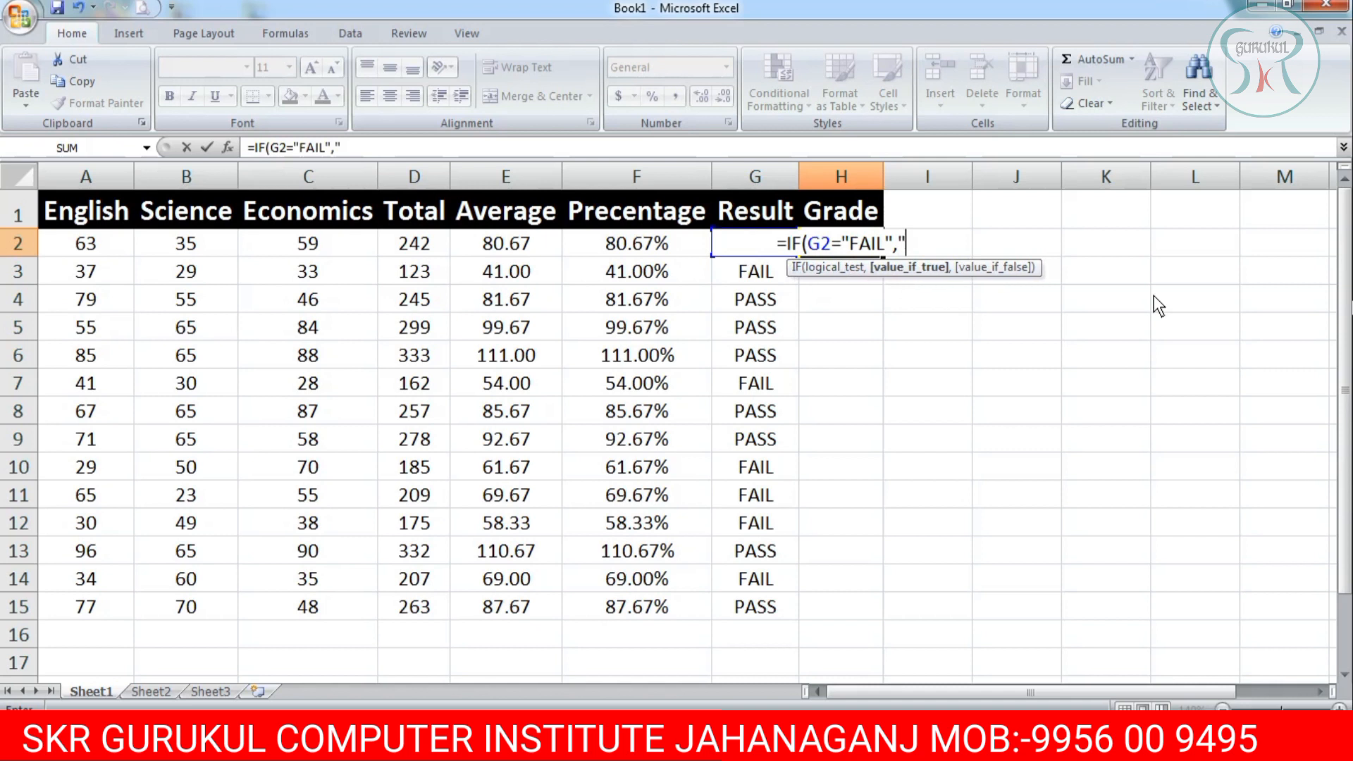
{"action": "type", "text": "FAIL"}
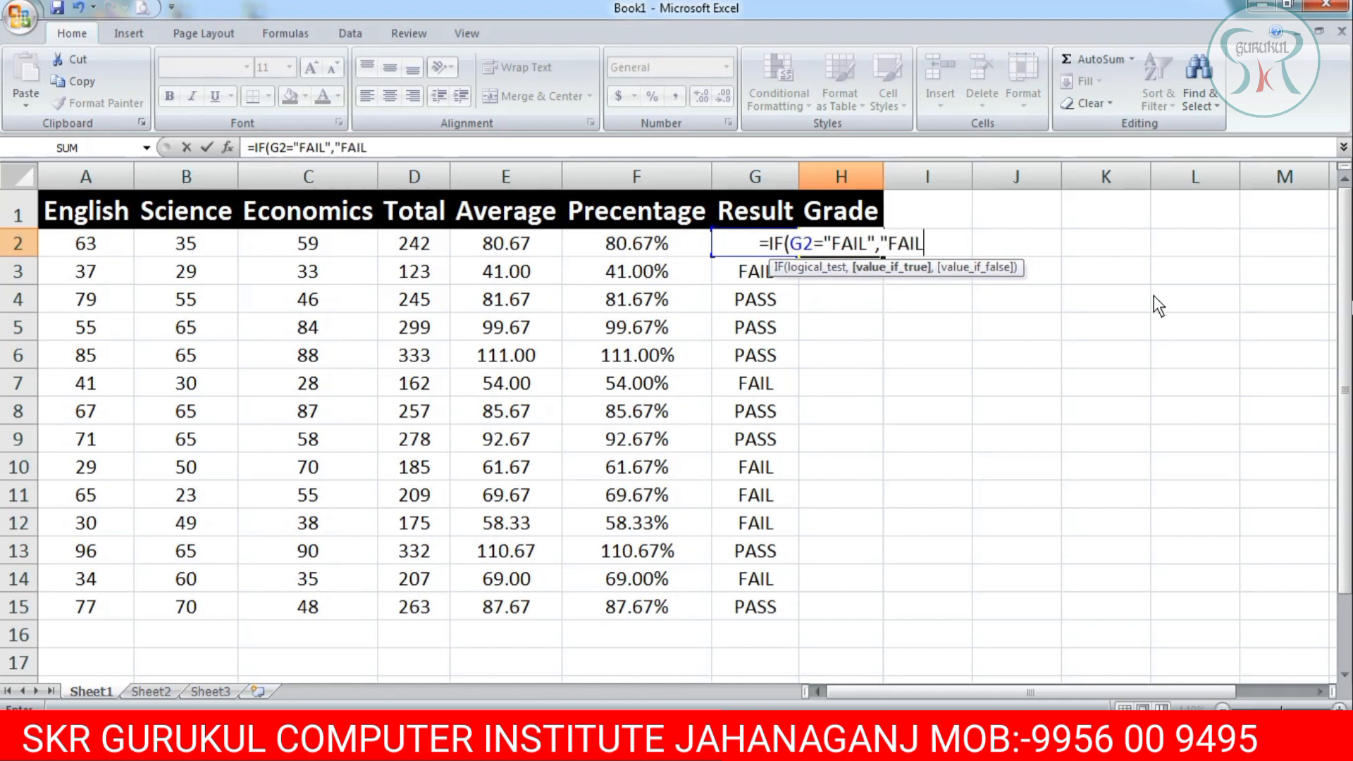
{"action": "type", "text": "\""}
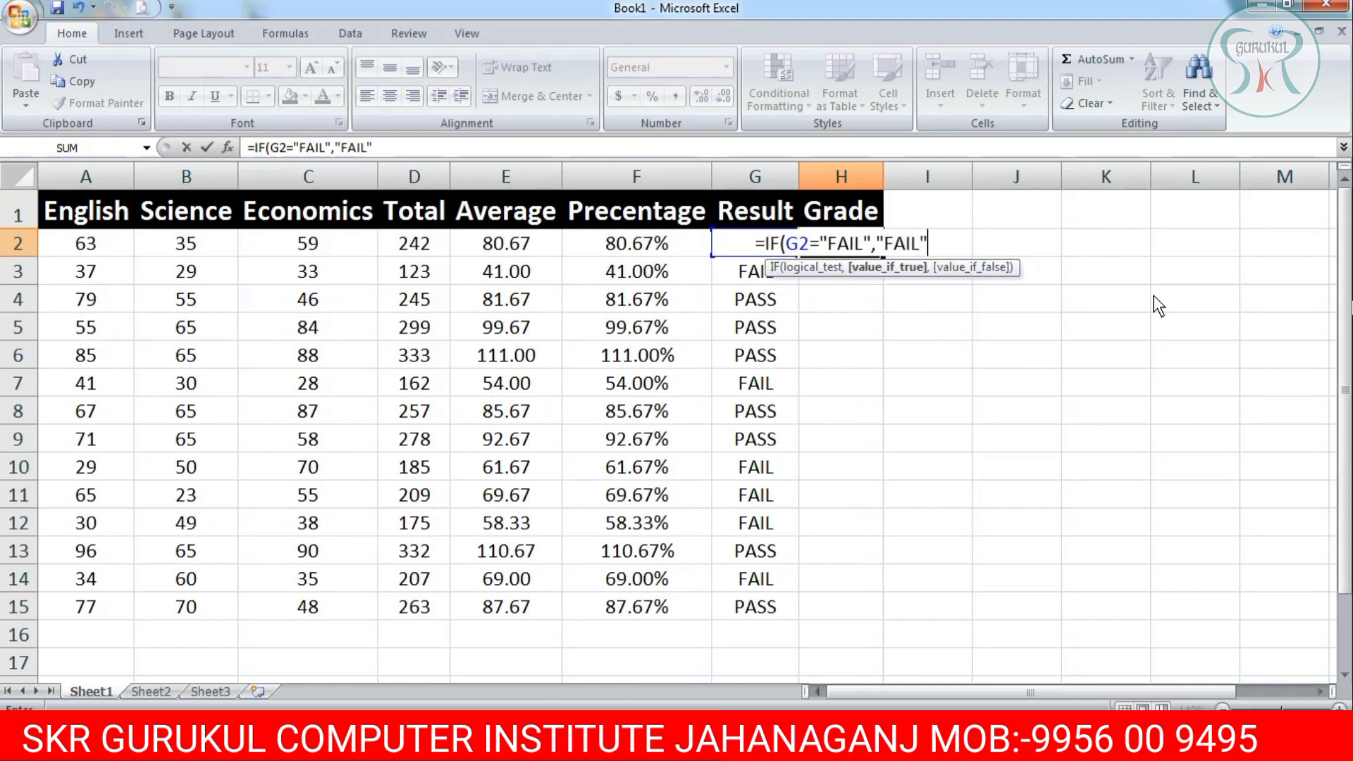
{"action": "type", "text": ","}
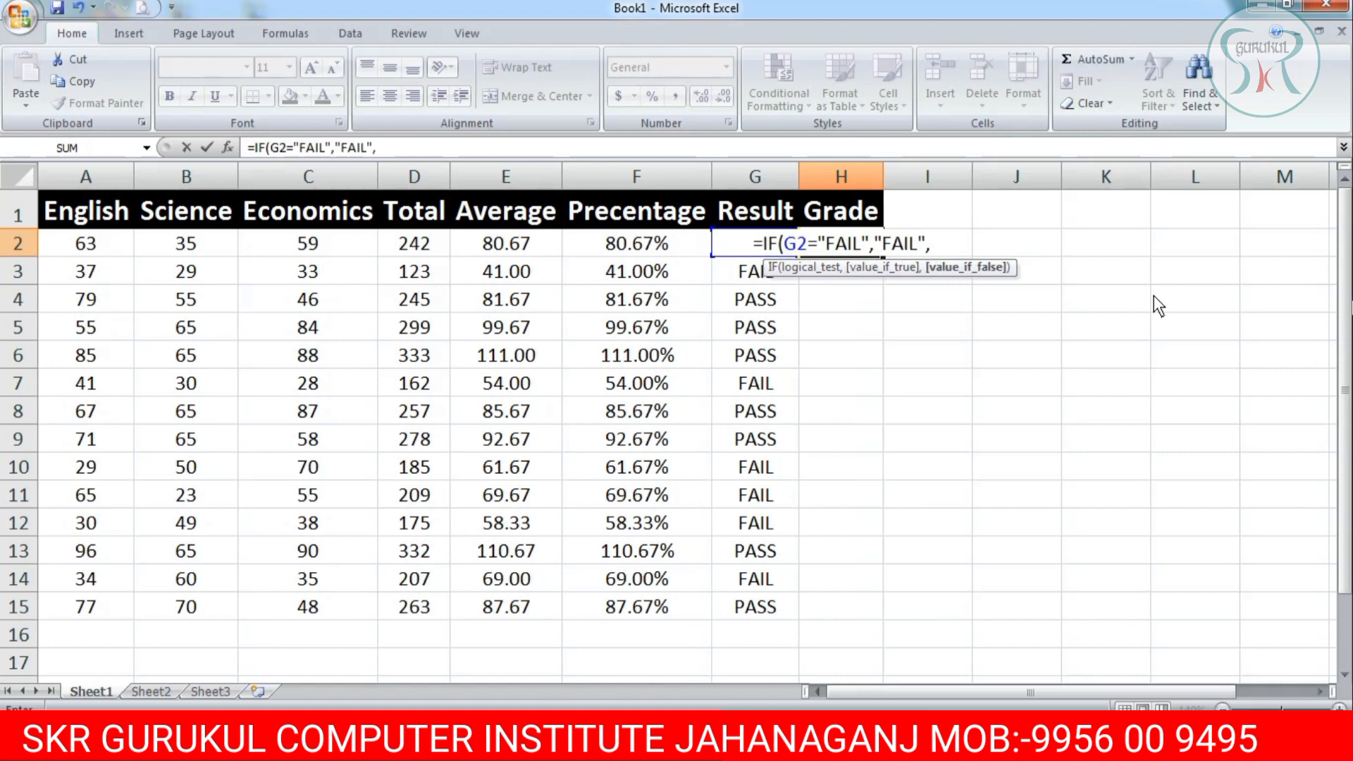
Nest a second IF as the value if false in the H2 formula, with the logical test F2>=85
{"action": "type", "text": "IF("}
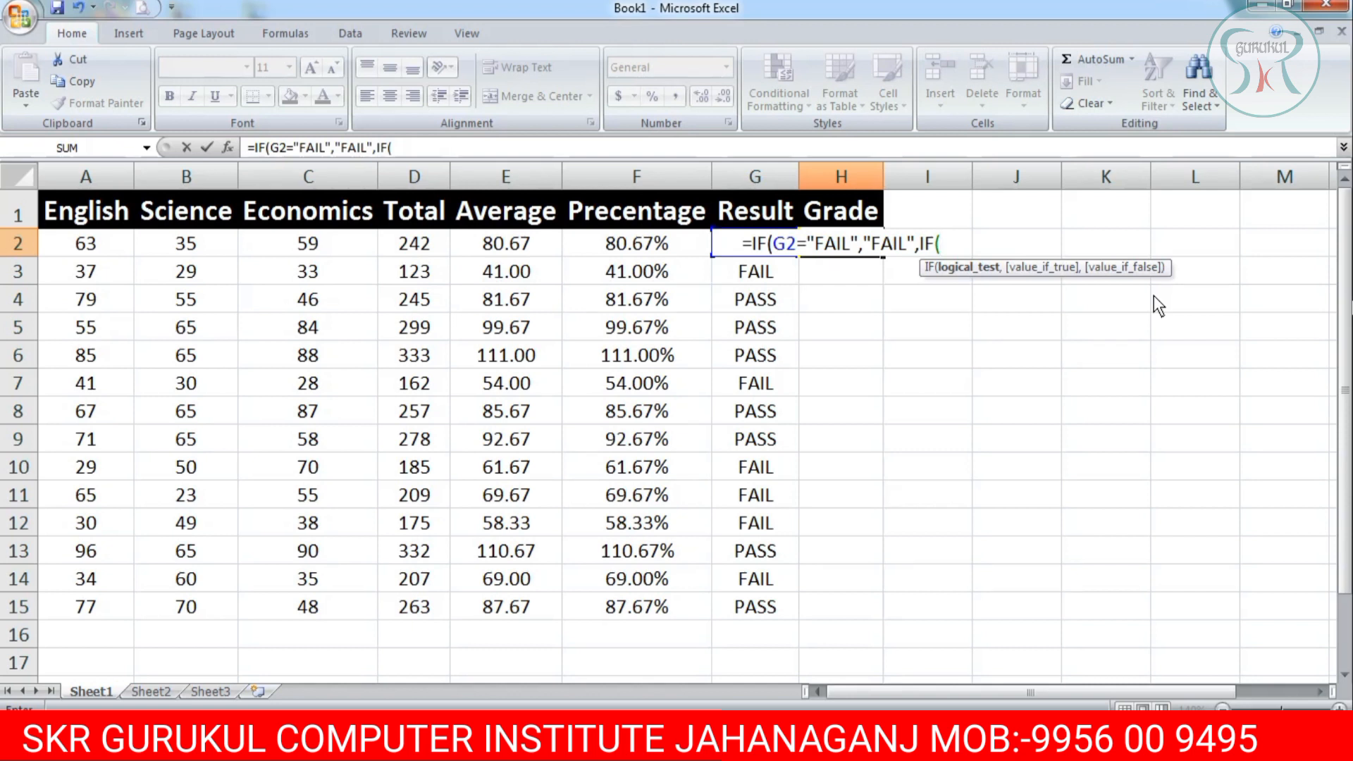
{"action": "left_click", "coordinate": [649, 243]}
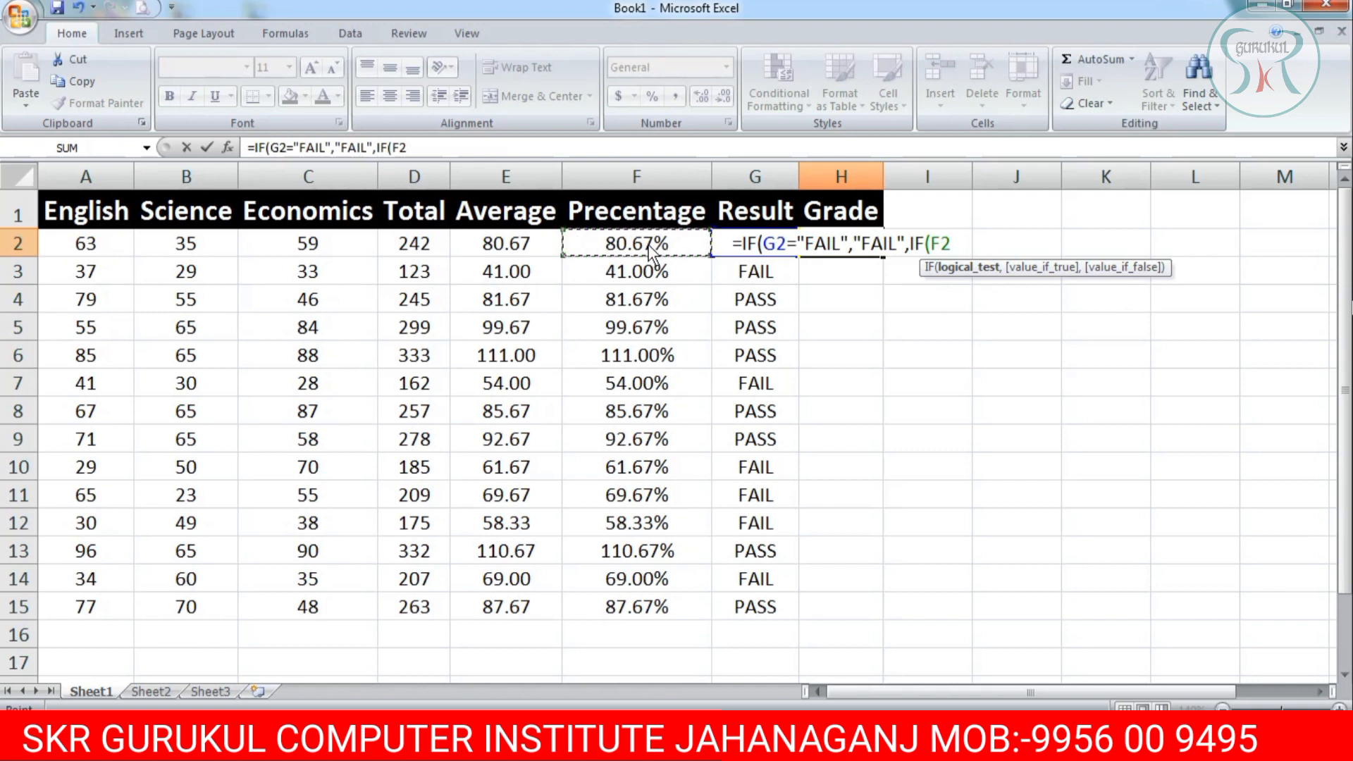
{"action": "type", "text": ">="}
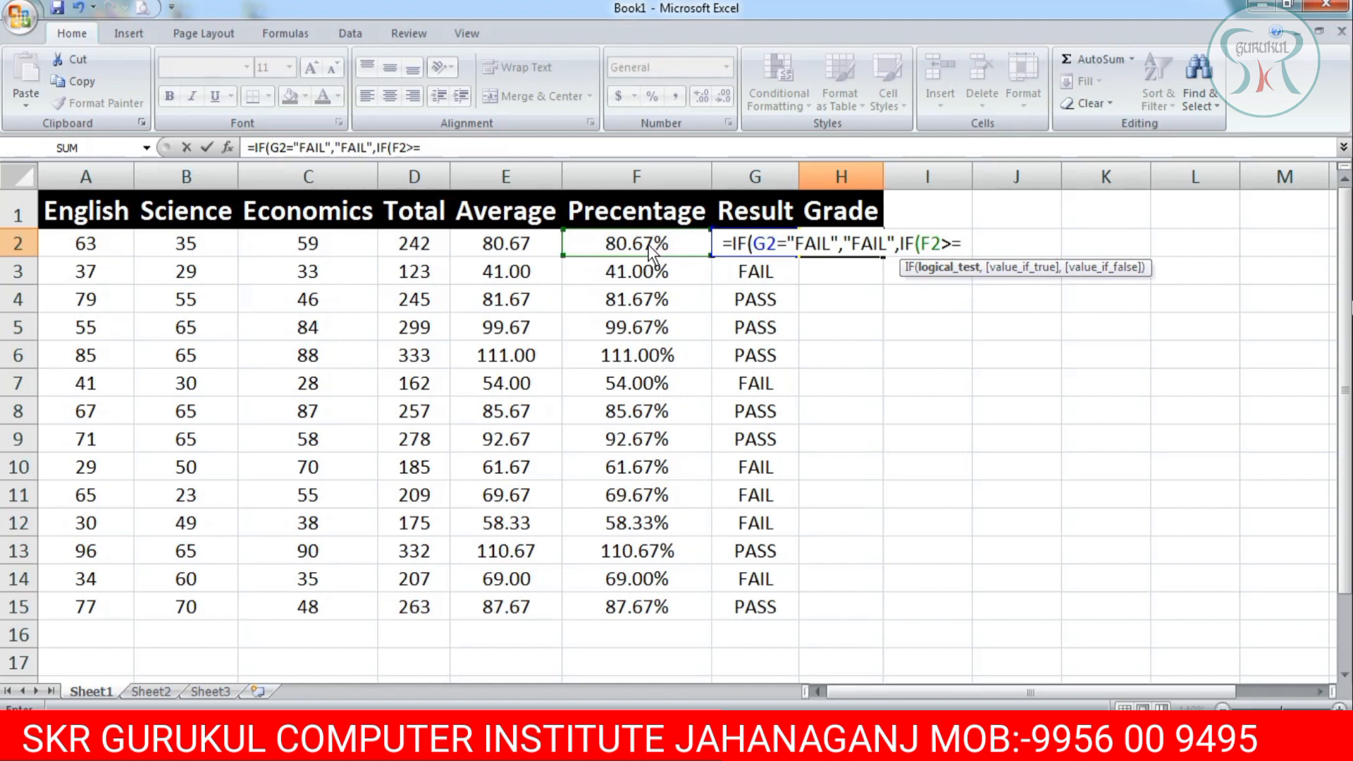
{"action": "type", "text": "85"}
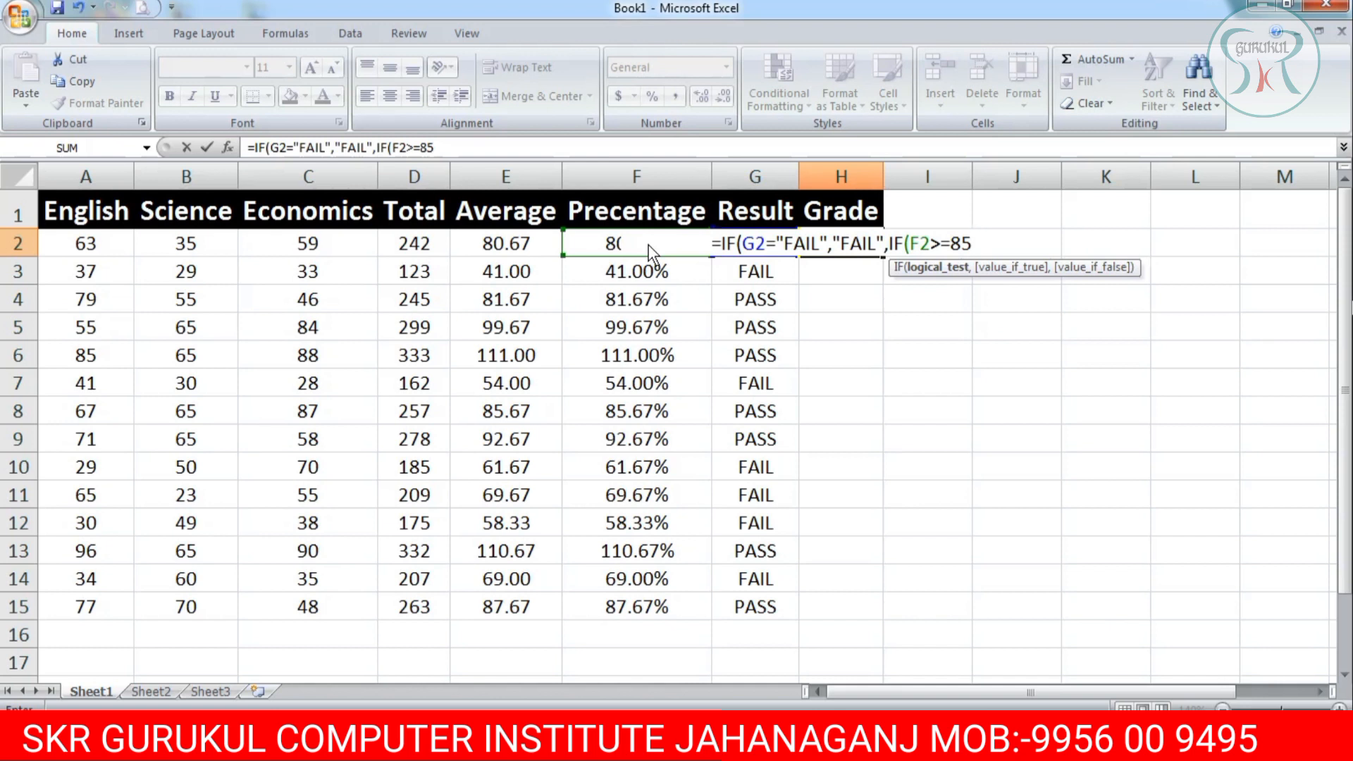
Set "Grade A" as the value if true of the nested IF on the F2 percentage
{"action": "type", "text": ",\""}
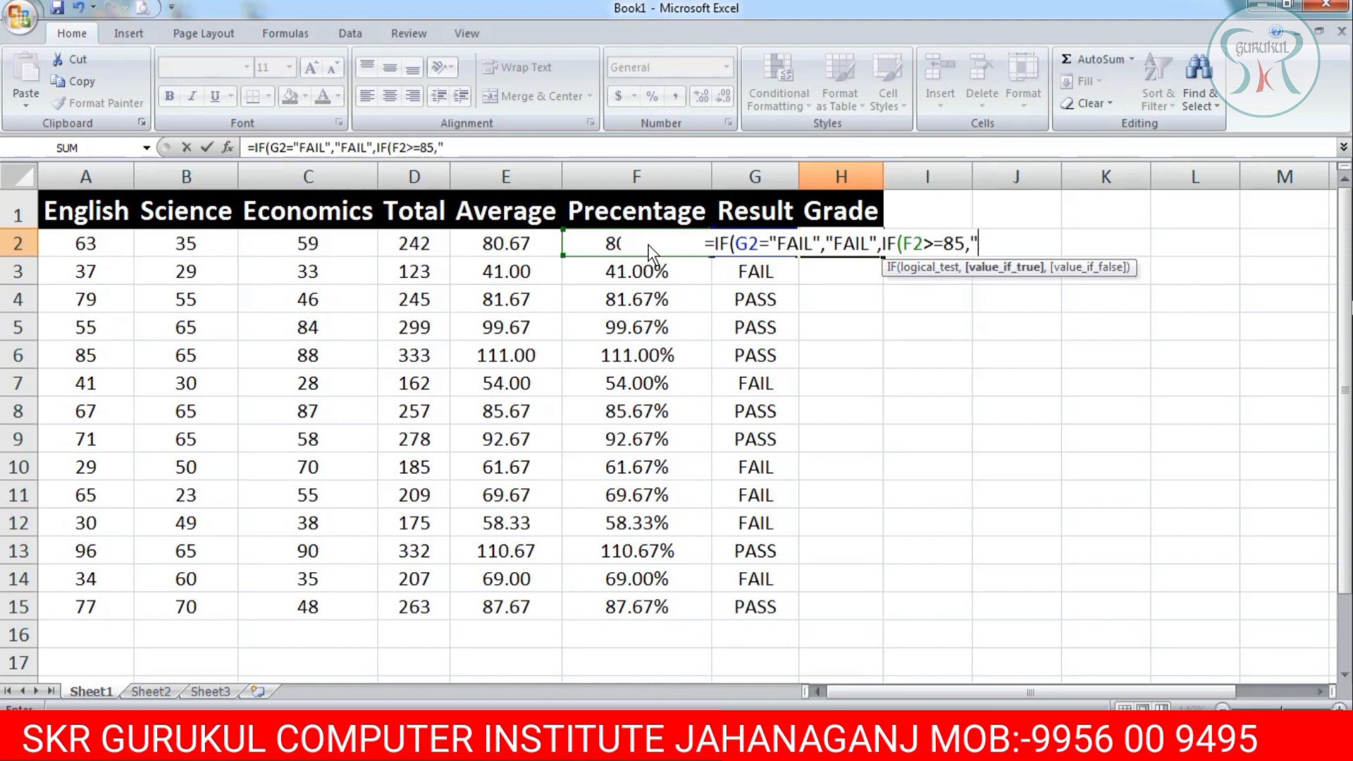
{"action": "type", "text": "GRde"}
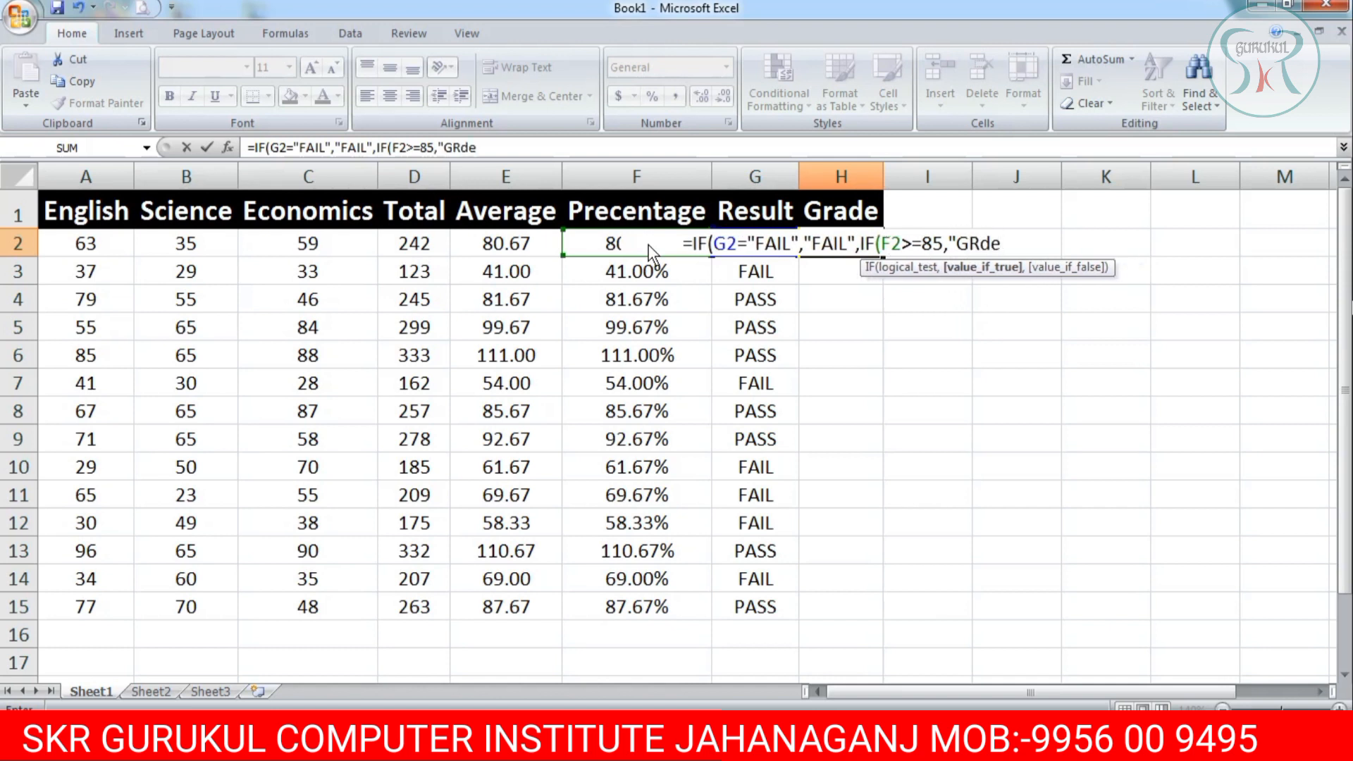
{"action": "key", "text": "BackSpace"}
{"action": "key", "text": "BackSpace"}
{"action": "key", "text": "BackSpace"}
{"action": "type", "text": "ra"}
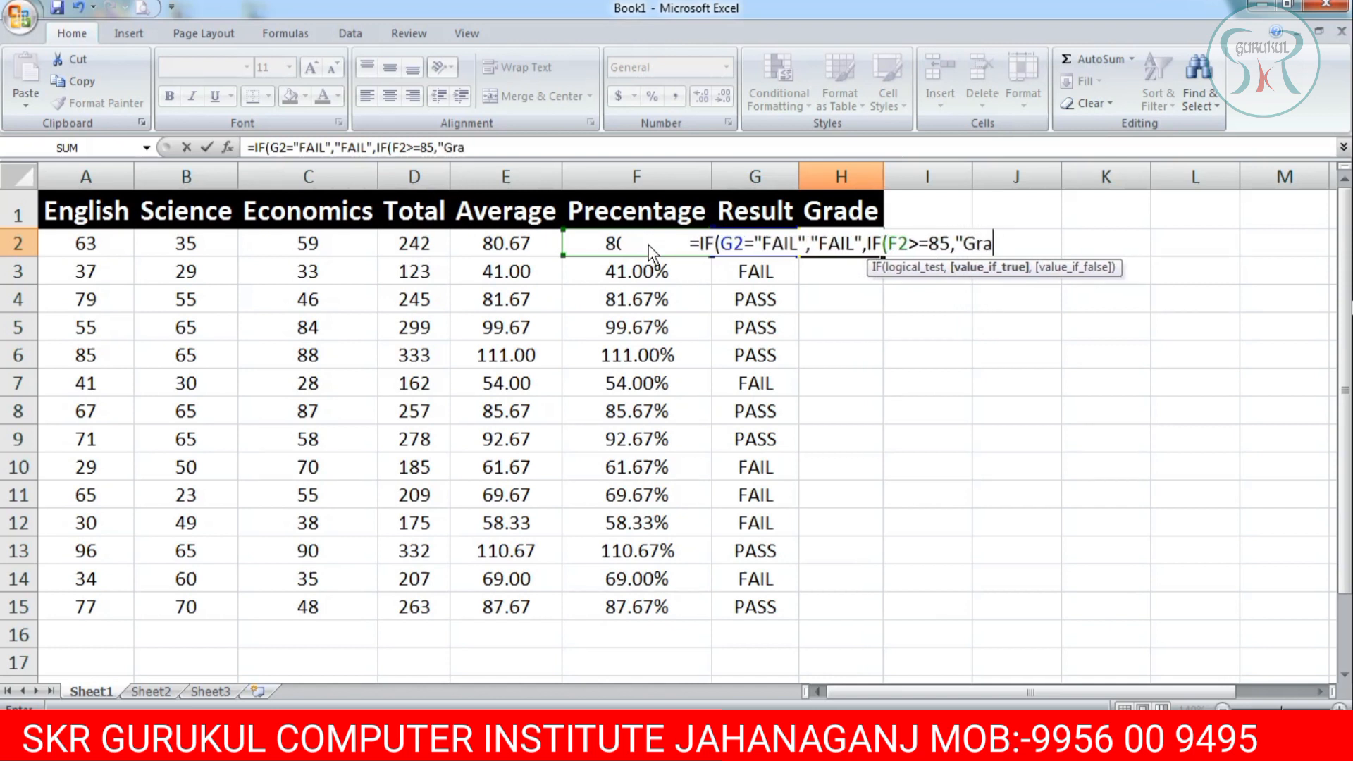
{"action": "type", "text": "de"}
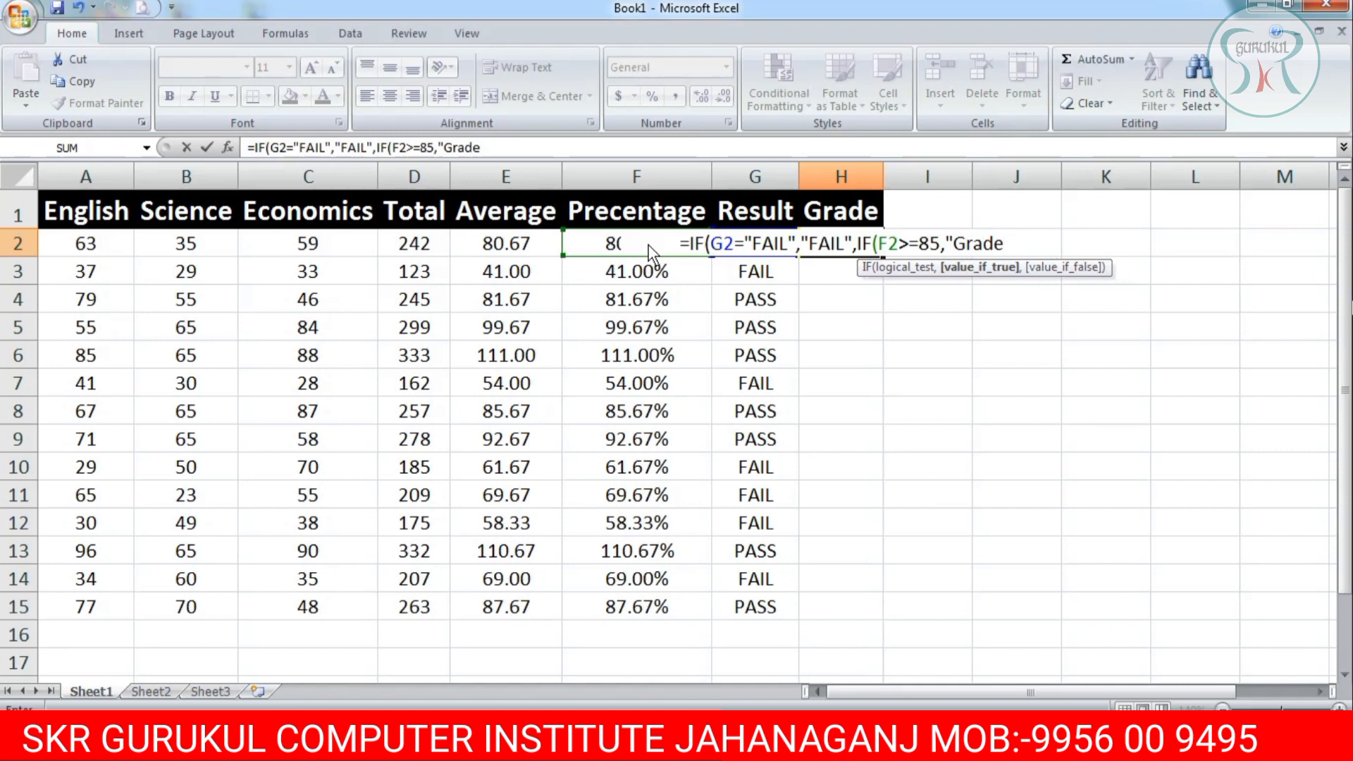
{"action": "type", "text": " A\""}
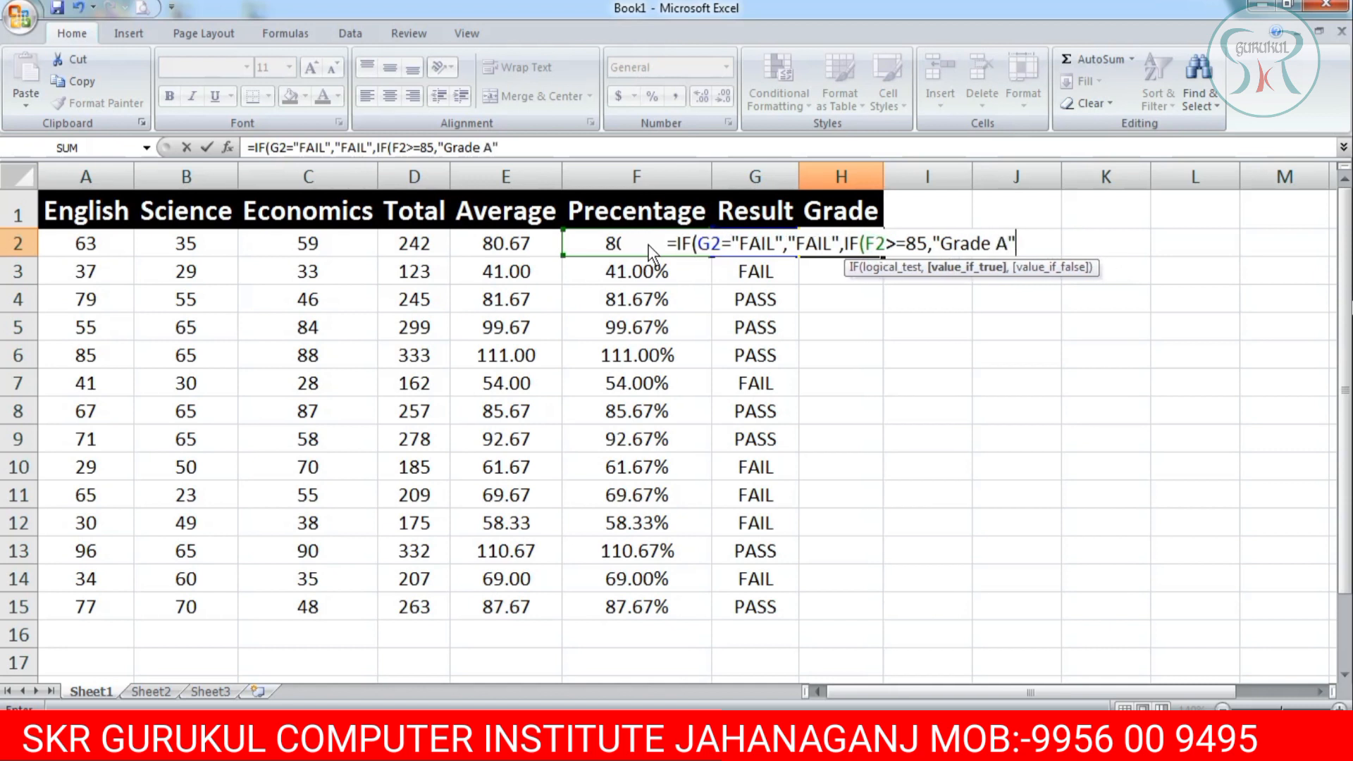
Change the Grade A threshold in the H2 formula to 85%
{"action": "left_click", "coordinate": [926, 245]}
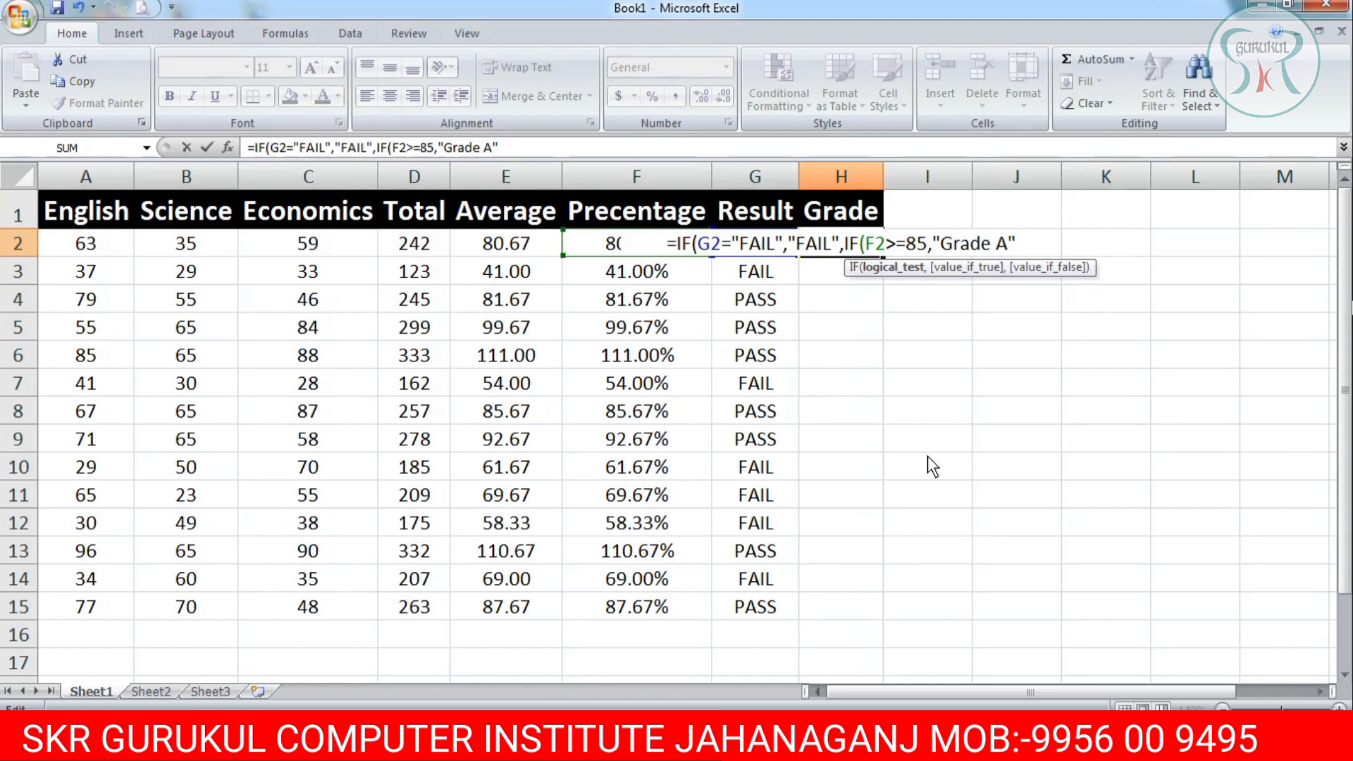
{"action": "type", "text": "%"}
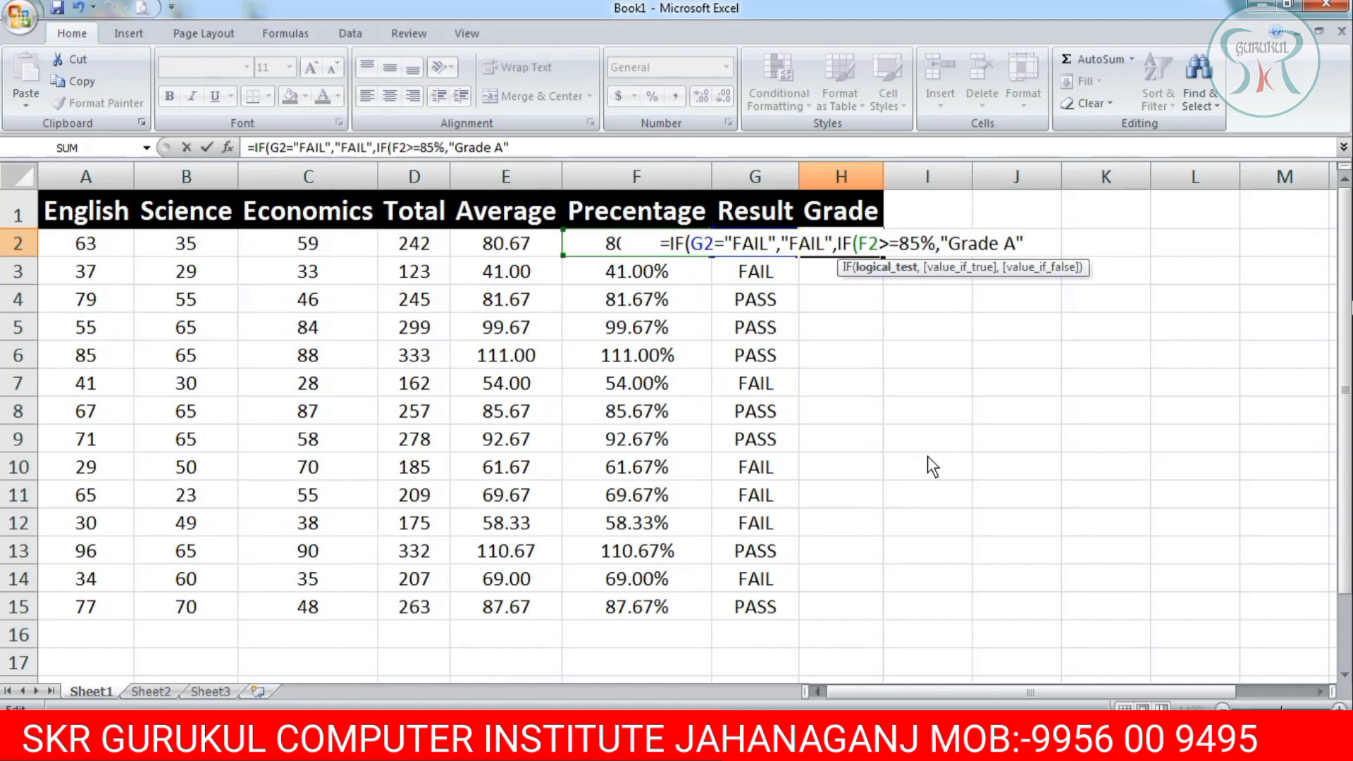
{"action": "left_click", "coordinate": [1039, 241]}
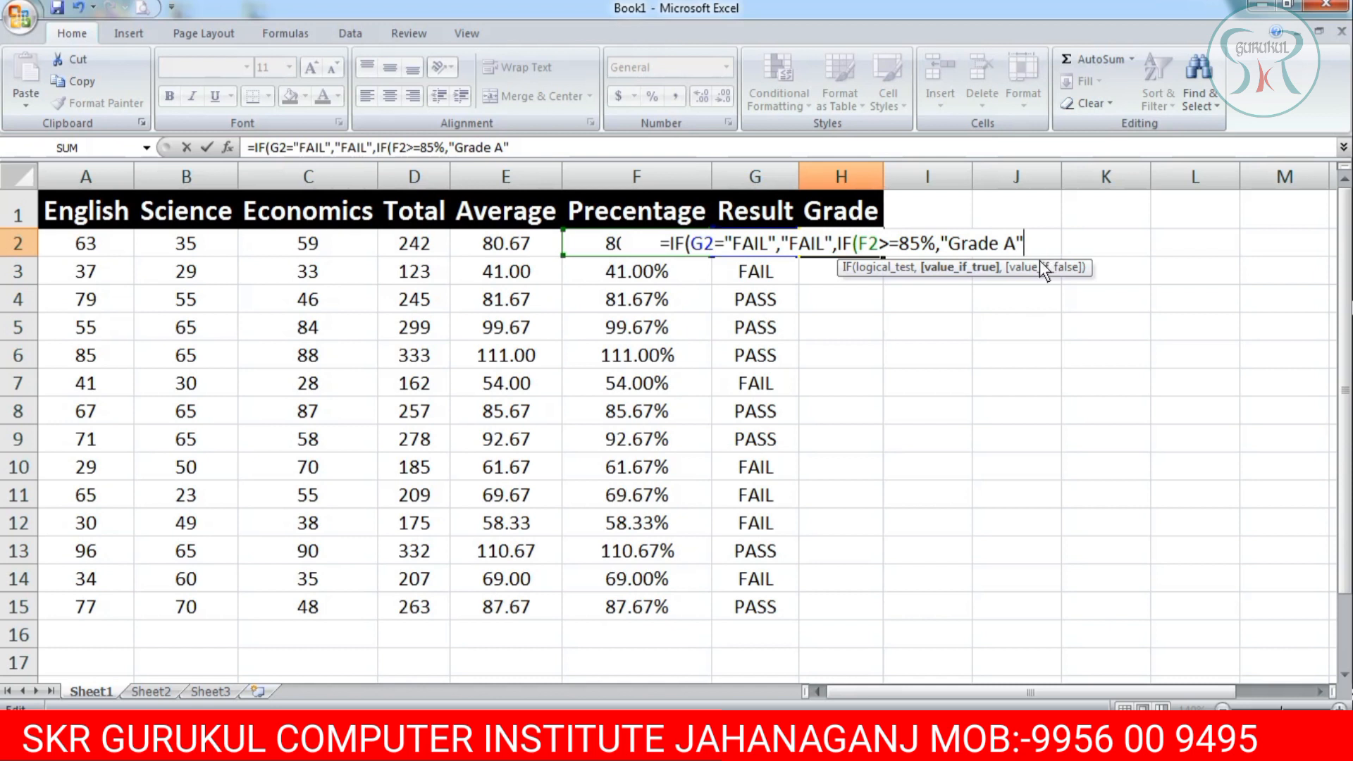
Nest a third IF as the value if false after "Grade A", with the logical test f2>=75
{"action": "type", "text": ","}
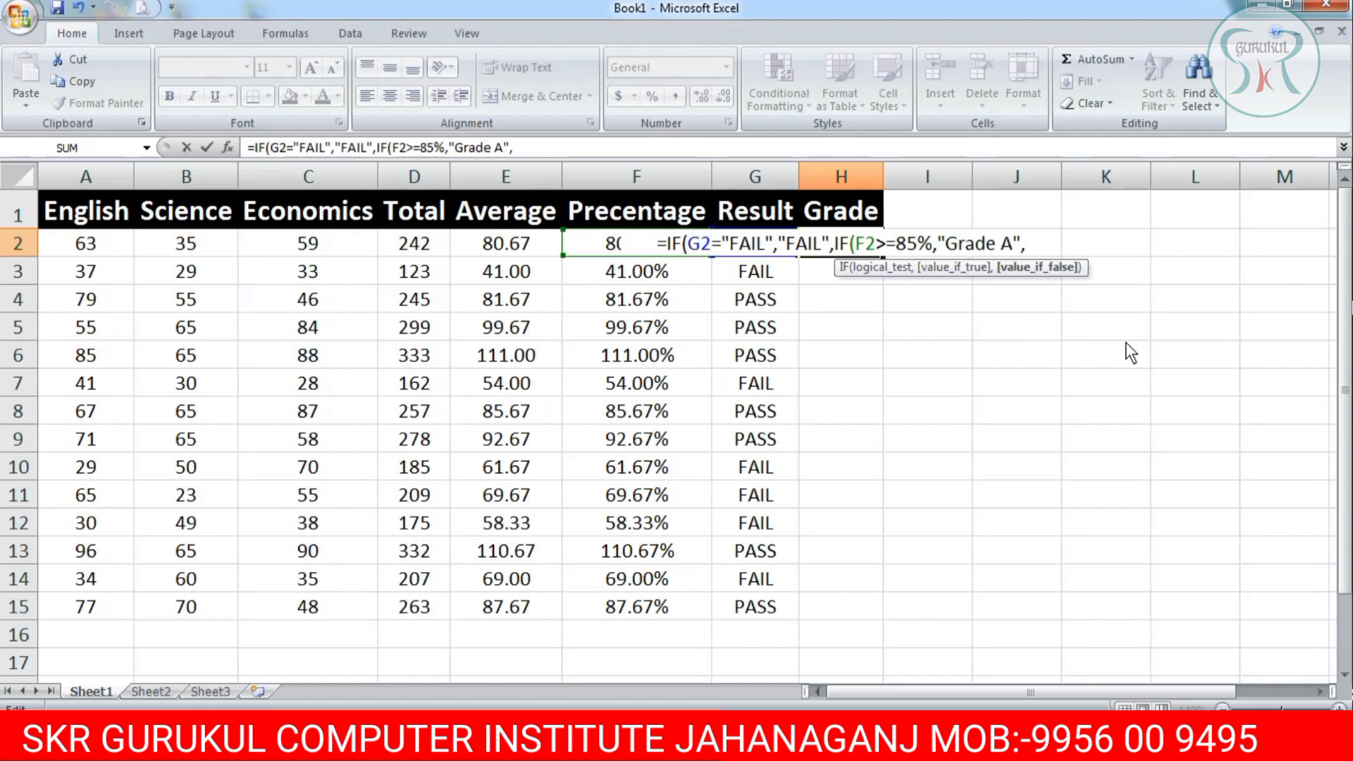
{"action": "type", "text": "IF("}
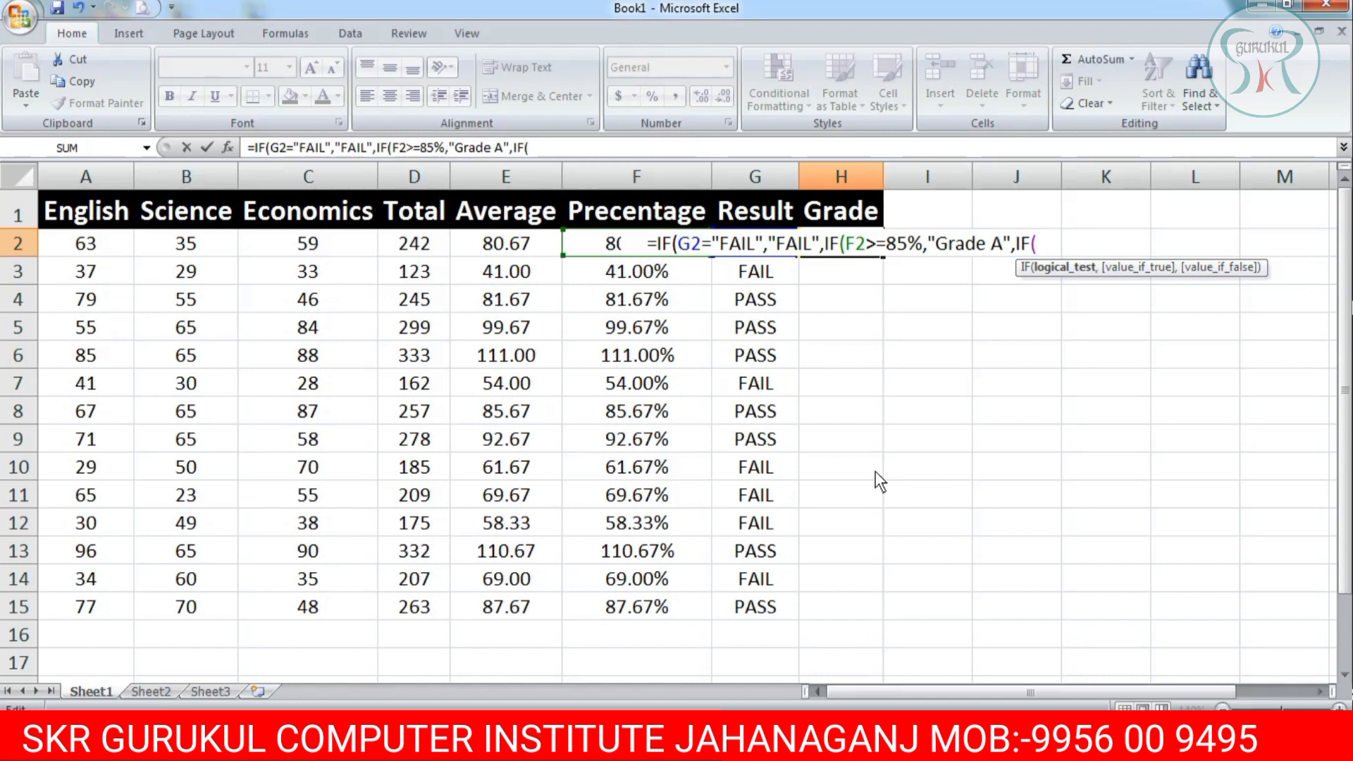
{"action": "type", "text": "f2"}
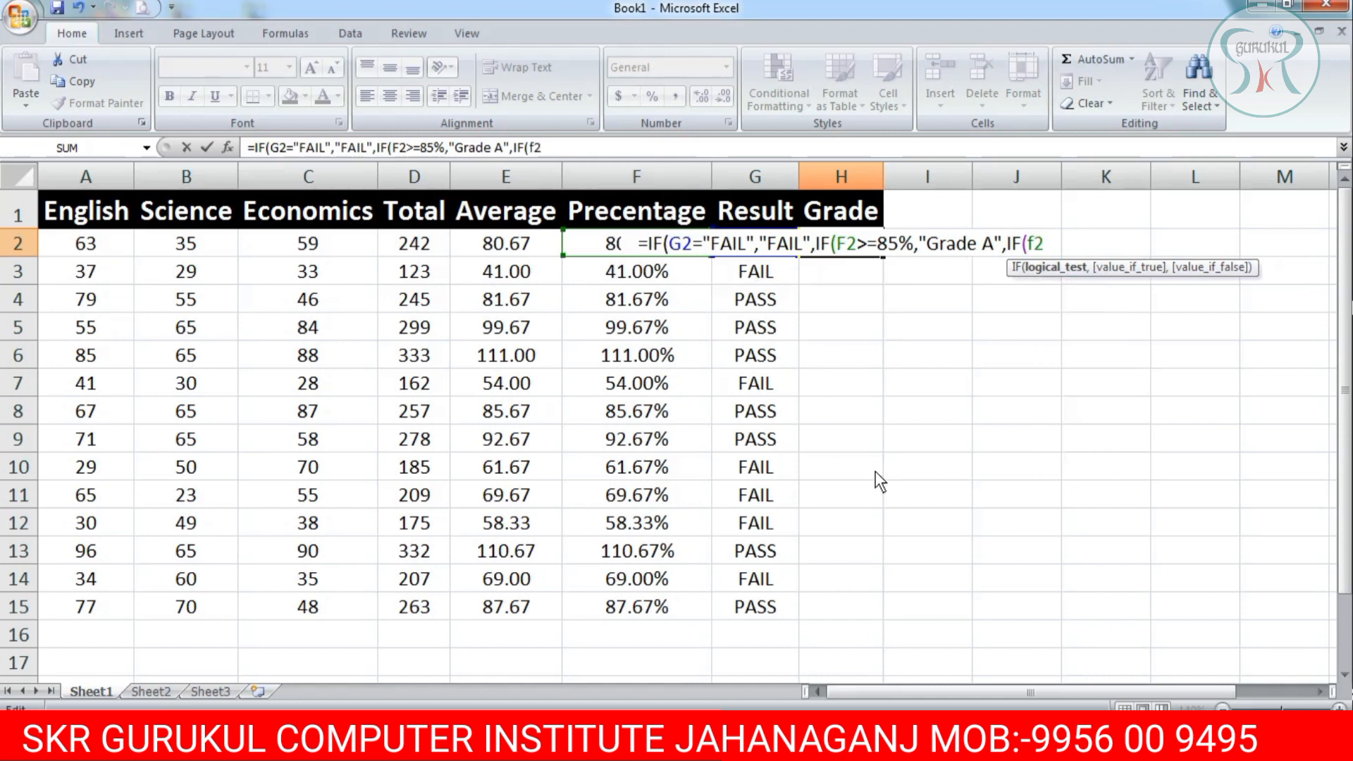
{"action": "type", "text": ">"}
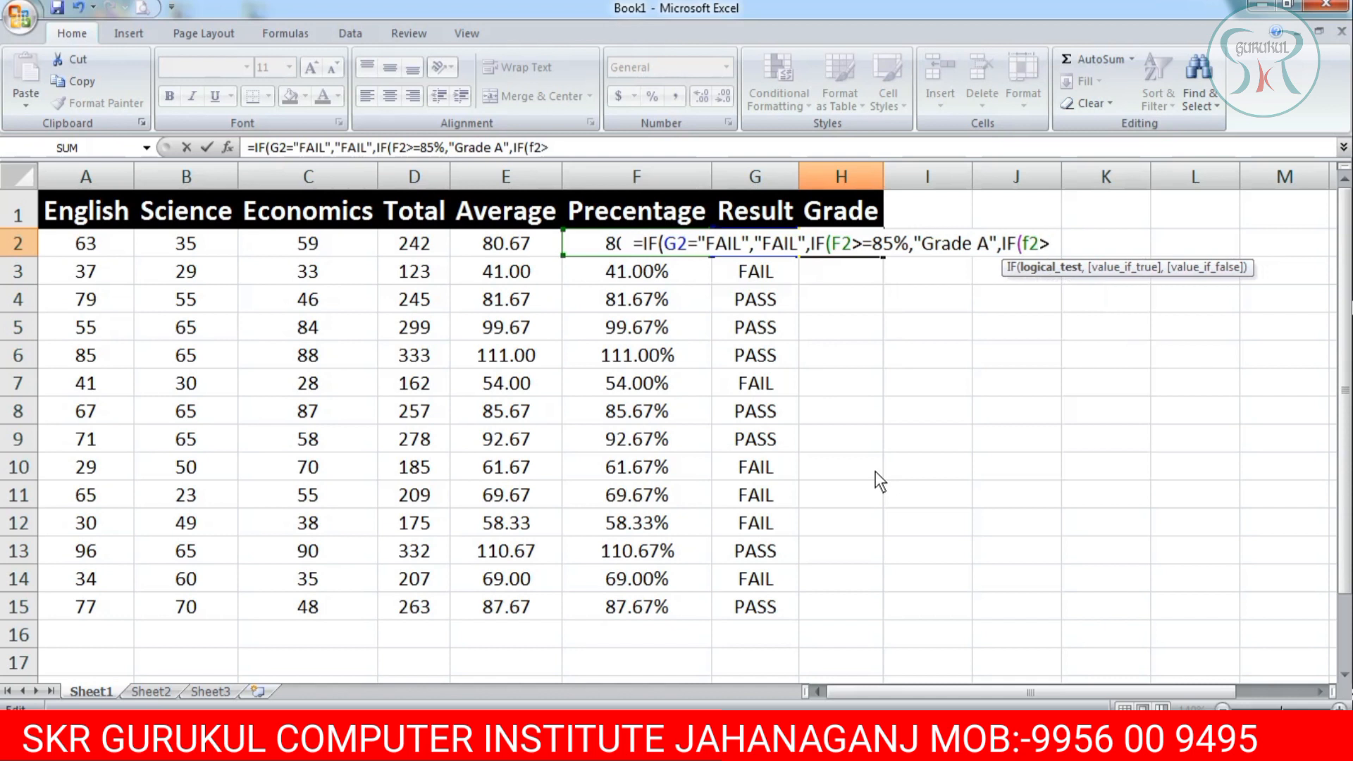
{"action": "type", "text": "="}
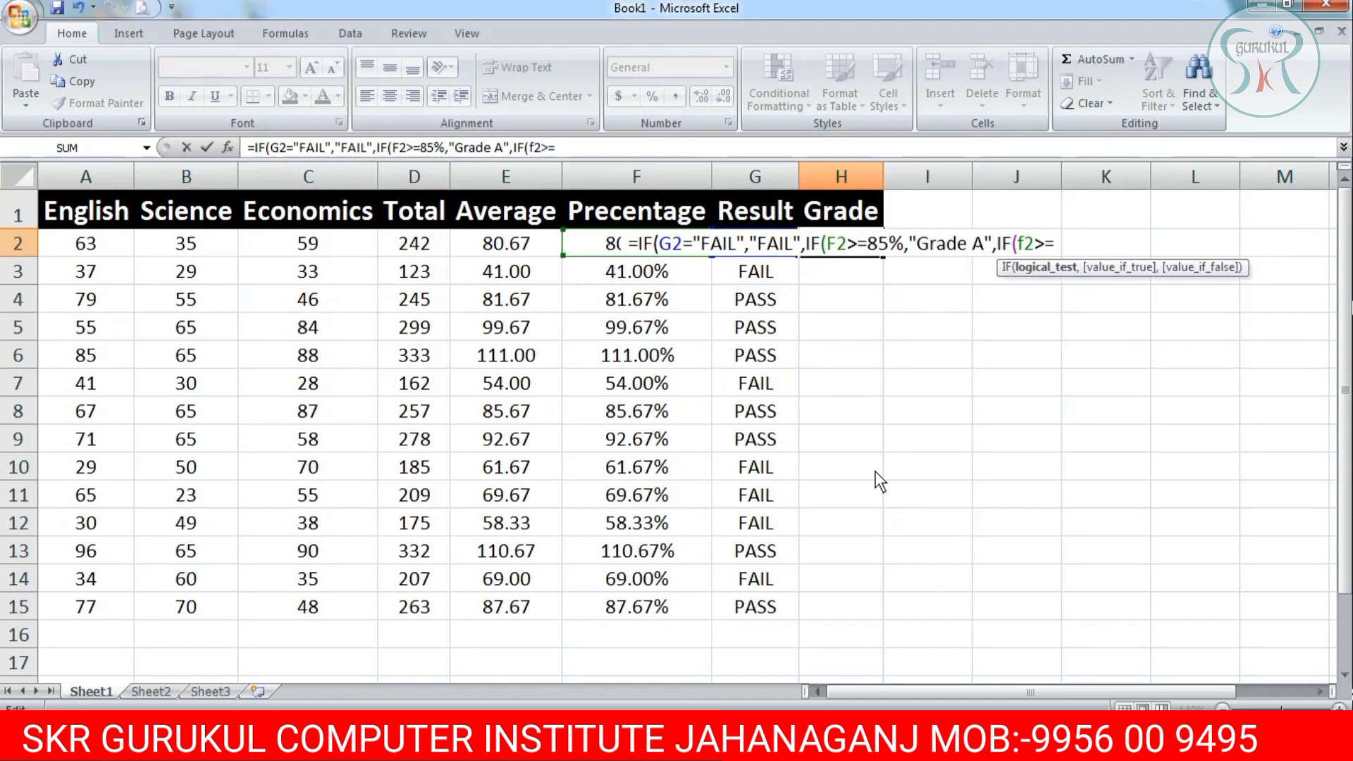
{"action": "type", "text": "75"}
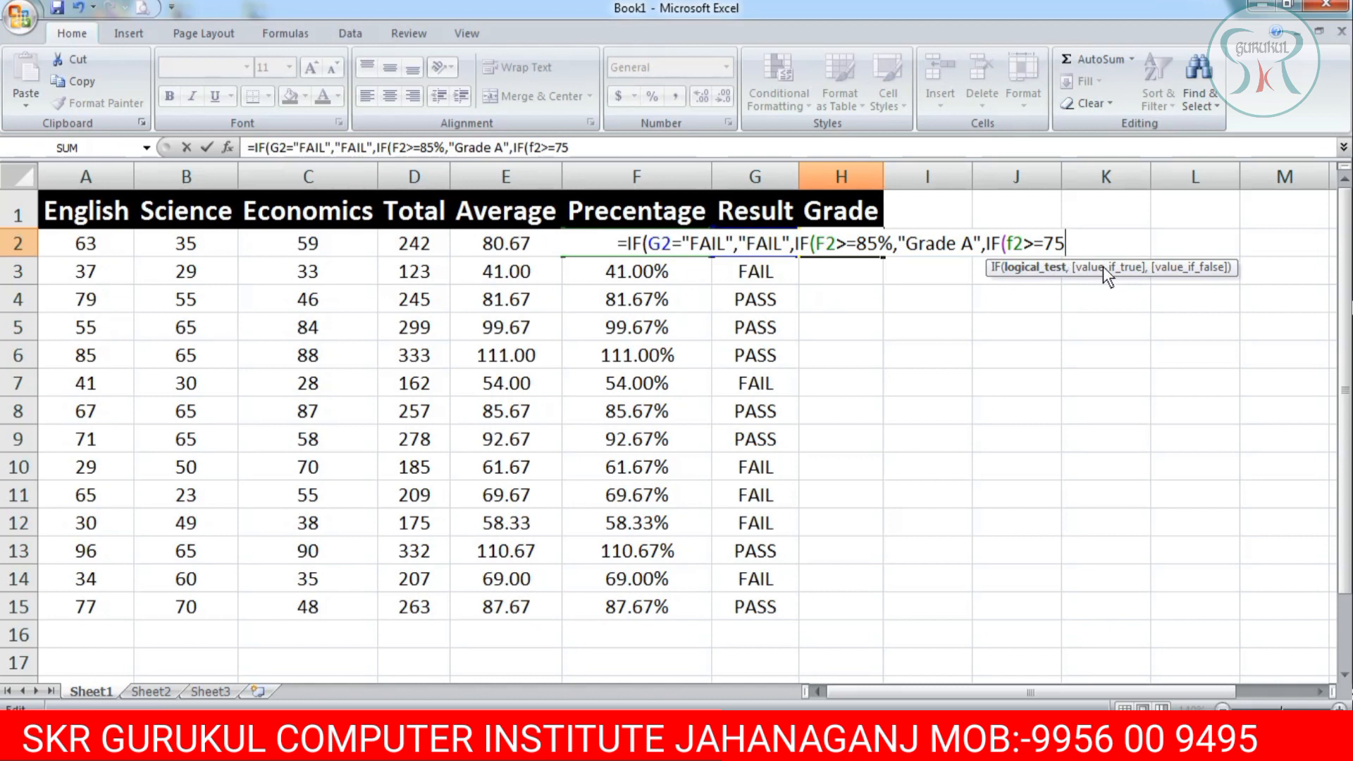
Set "Grade B" as the value if true of the third IF and continue to its value if false
{"action": "type", "text": ",\""}
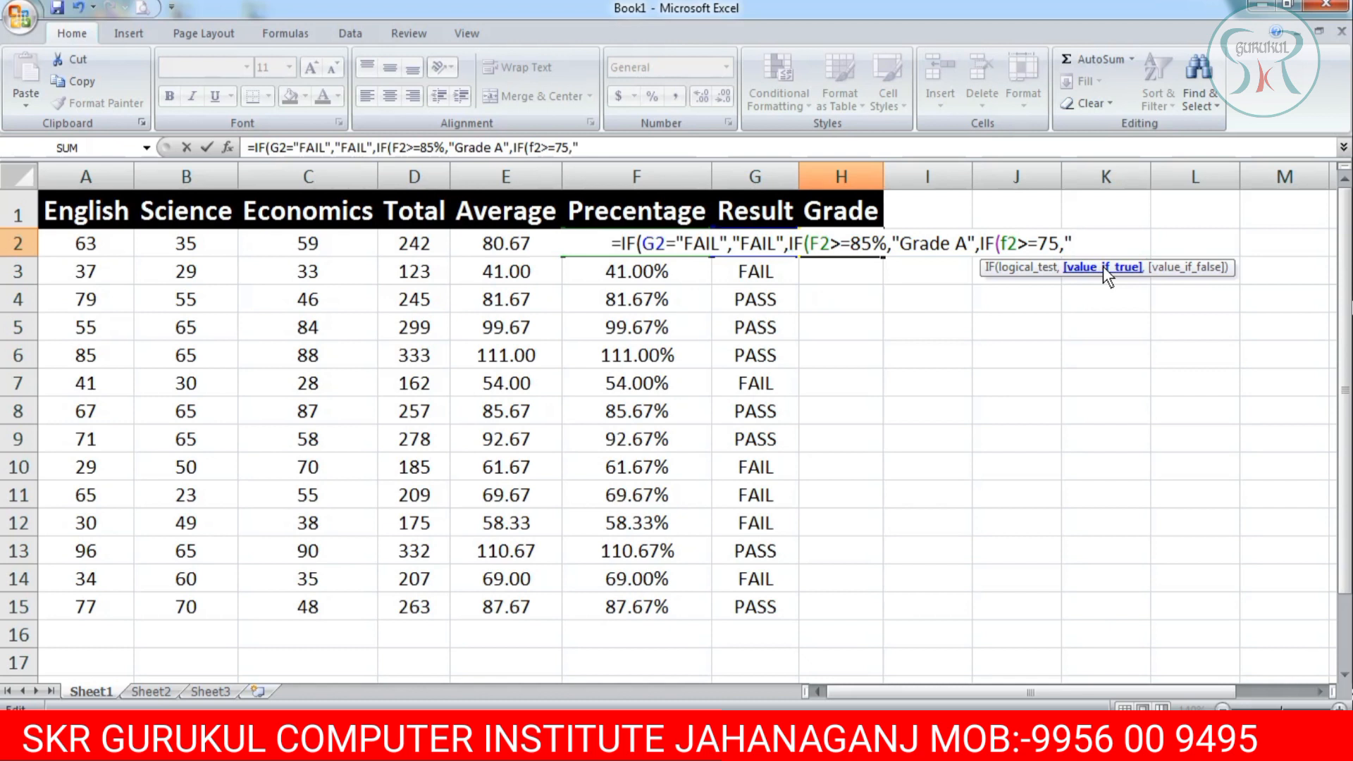
{"action": "type", "text": "Grade "}
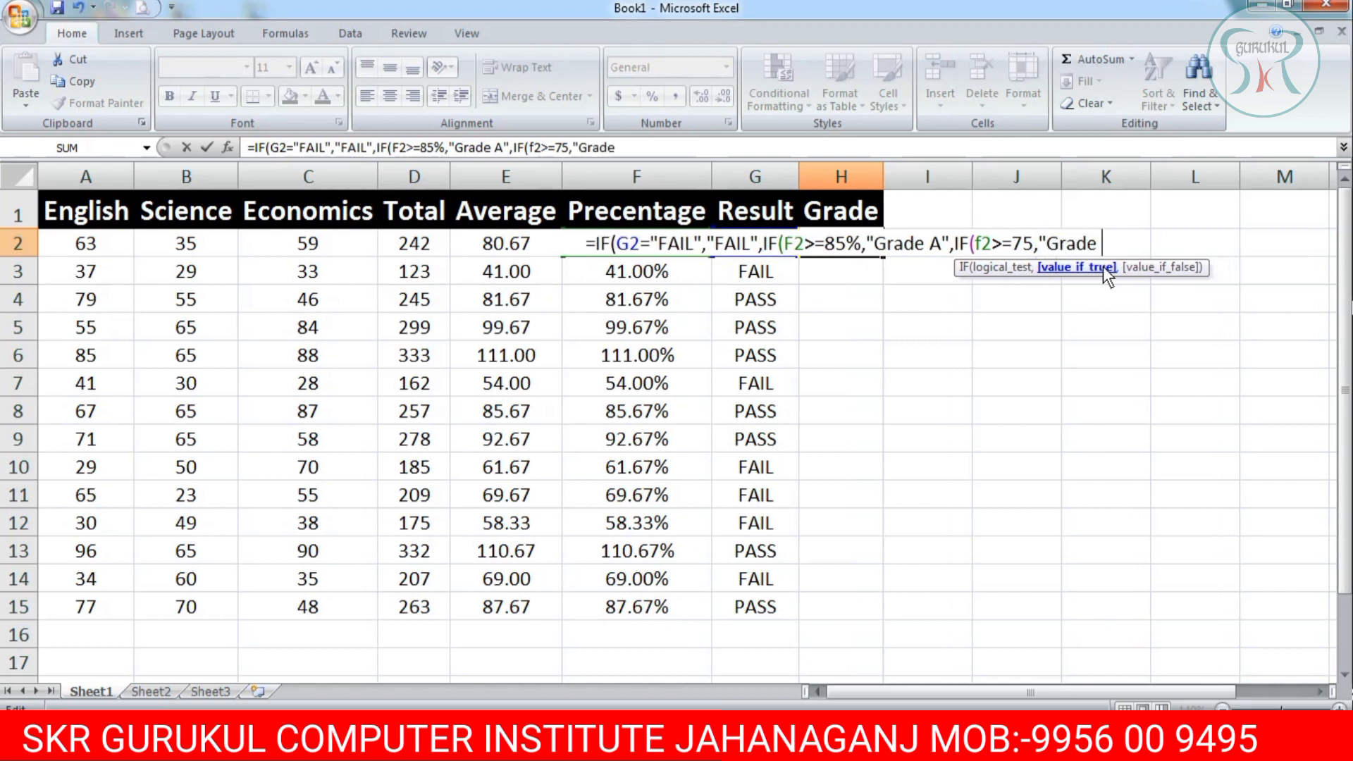
{"action": "type", "text": "B\""}
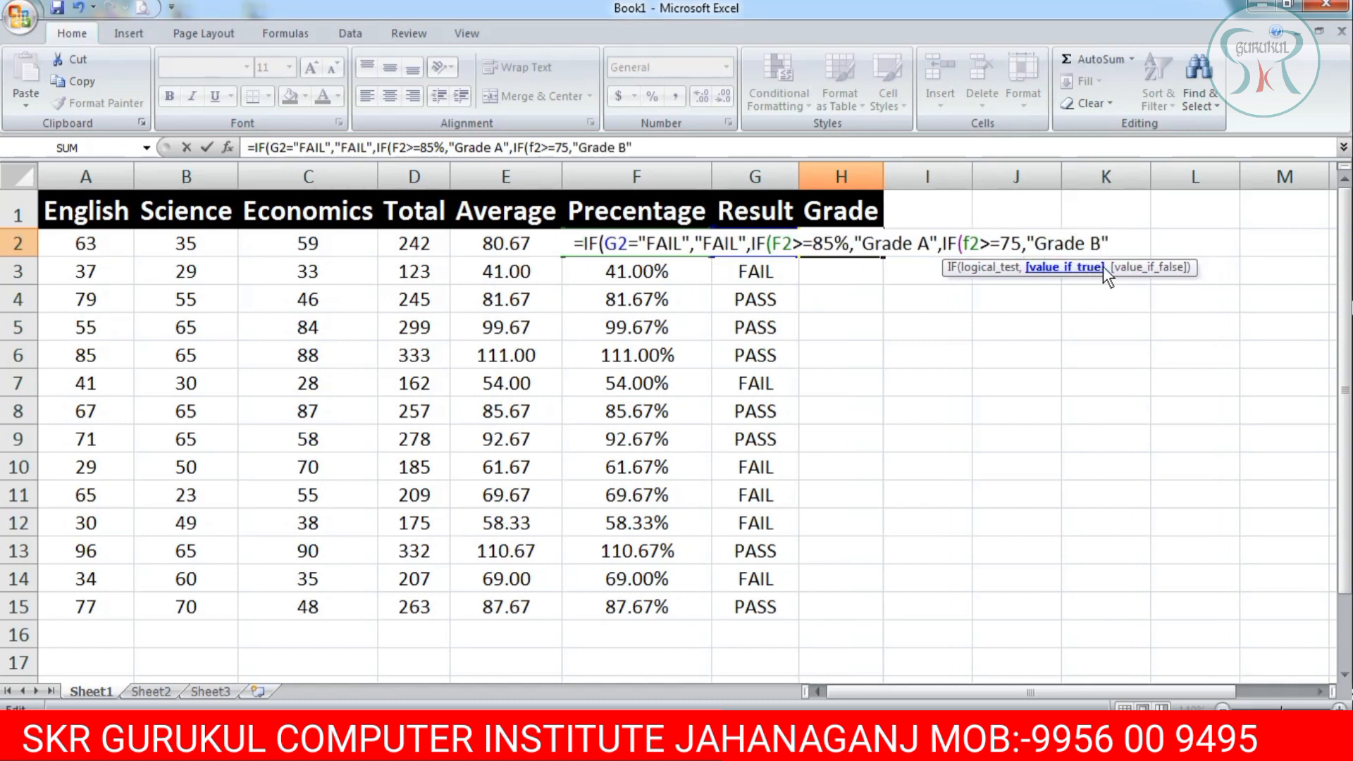
{"action": "type", "text": ","}
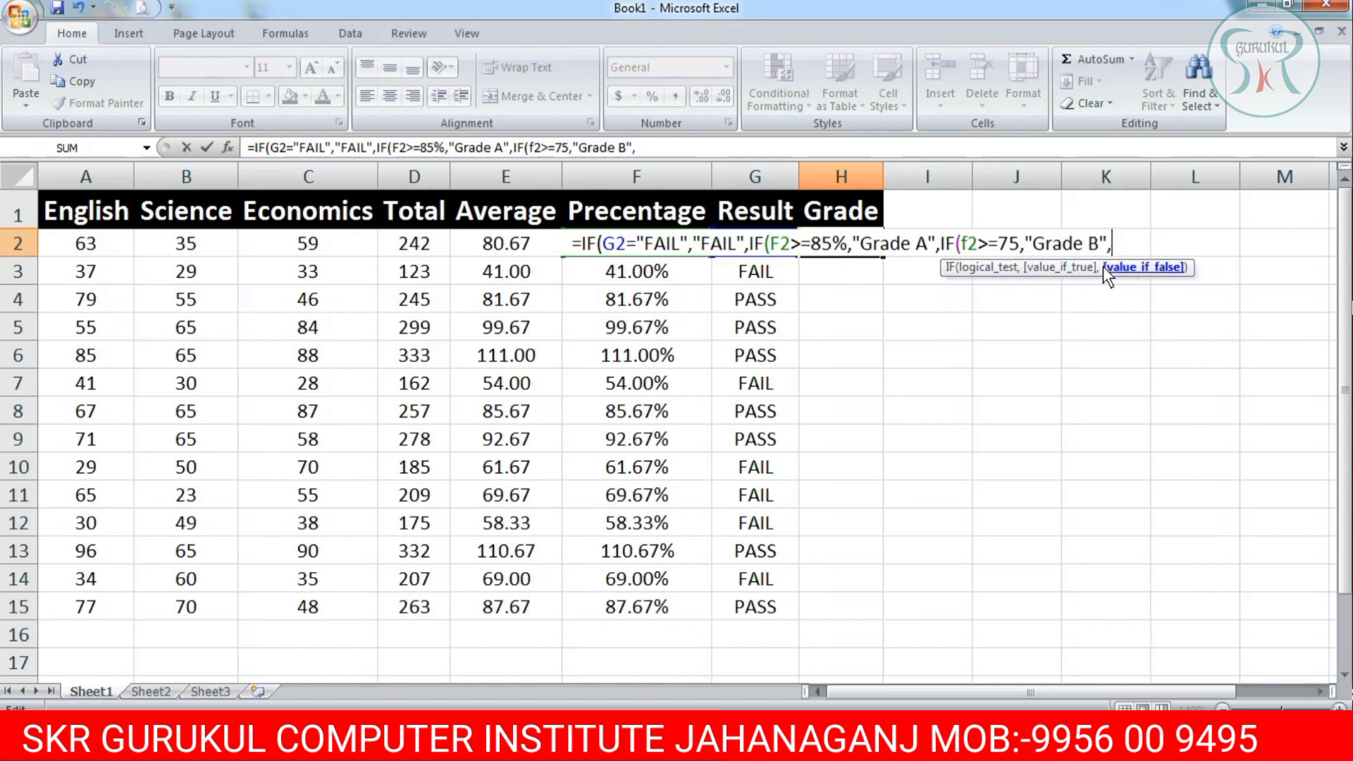
Change the Grade B threshold in the H2 formula to 75%
{"action": "left_click", "coordinate": [1017, 251]}
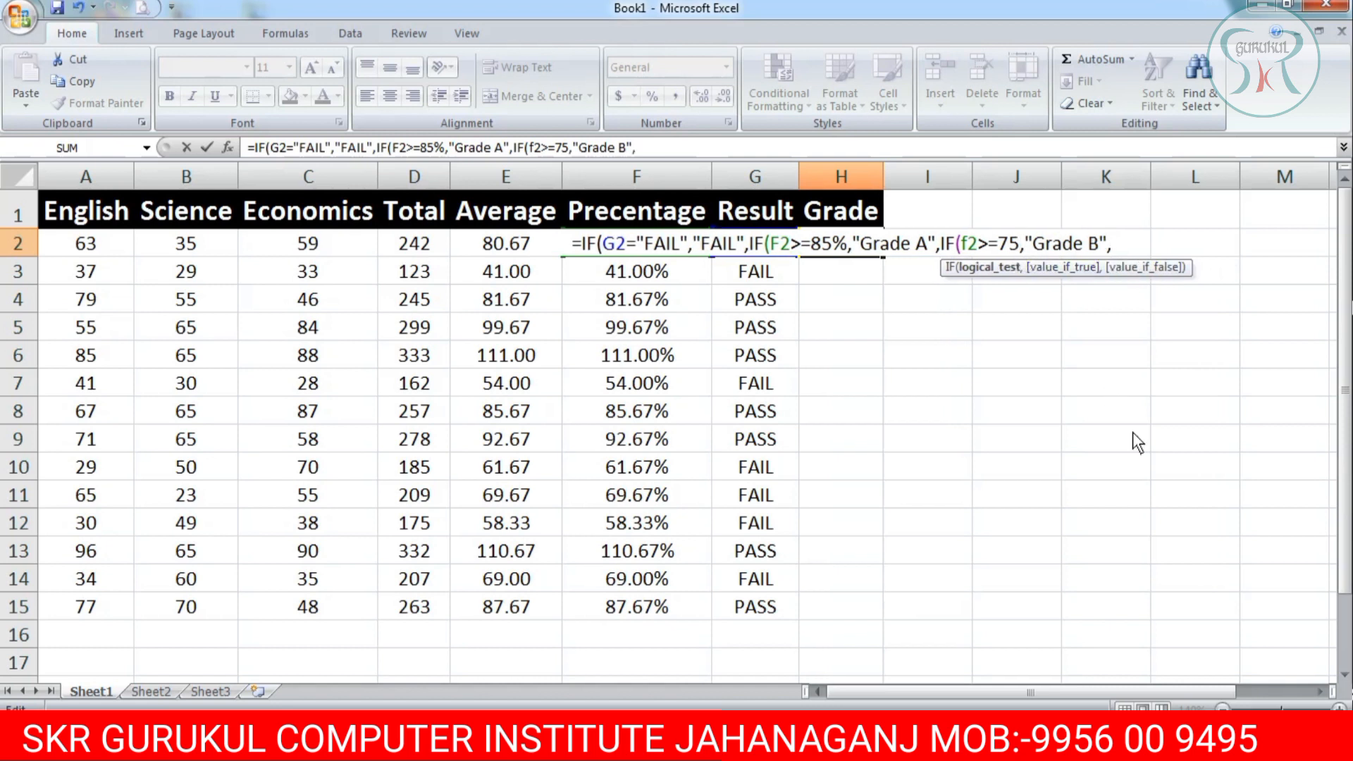
{"action": "type", "text": "%"}
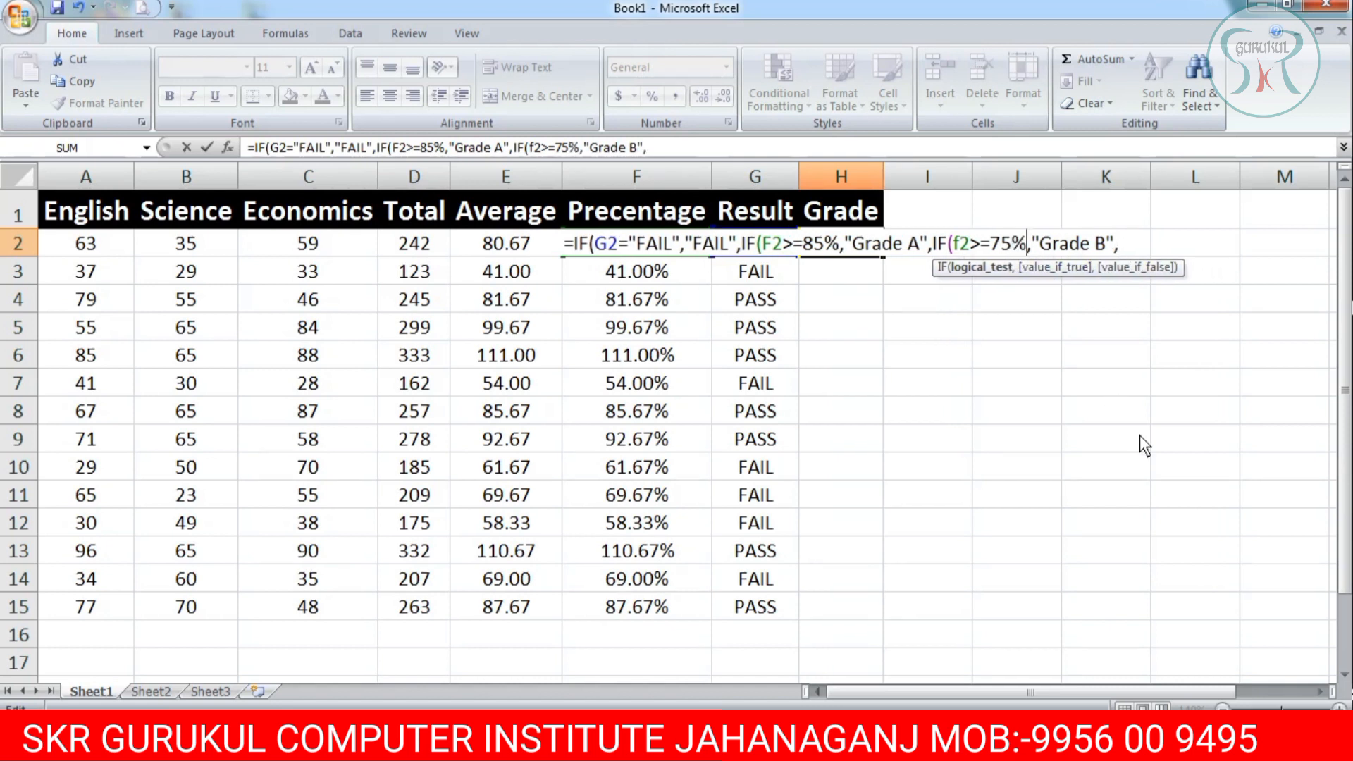
{"action": "key", "text": "End"}
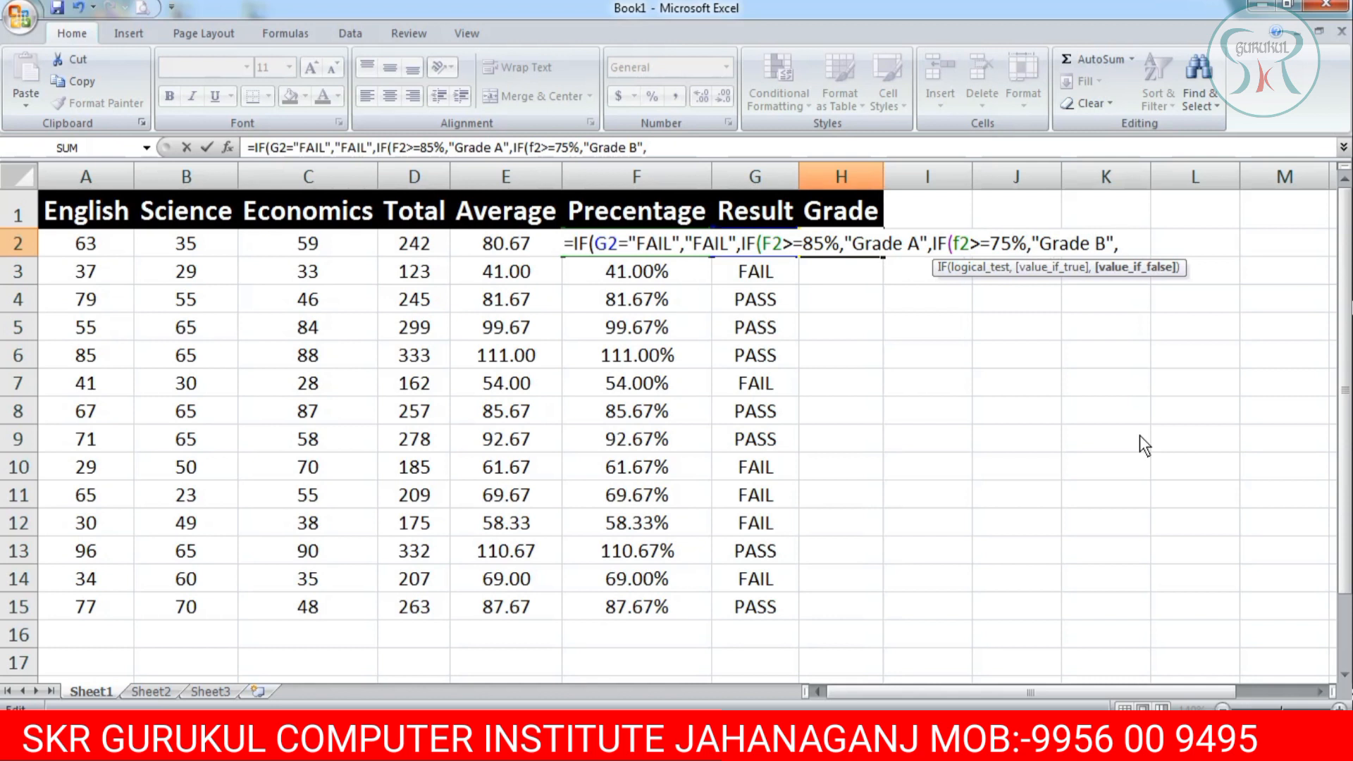
Nest a fourth IF as the value if false after "Grade B", with the logical test f2>=55%
{"action": "type", "text": "if"}
{"action": "key", "text": "Tab"}
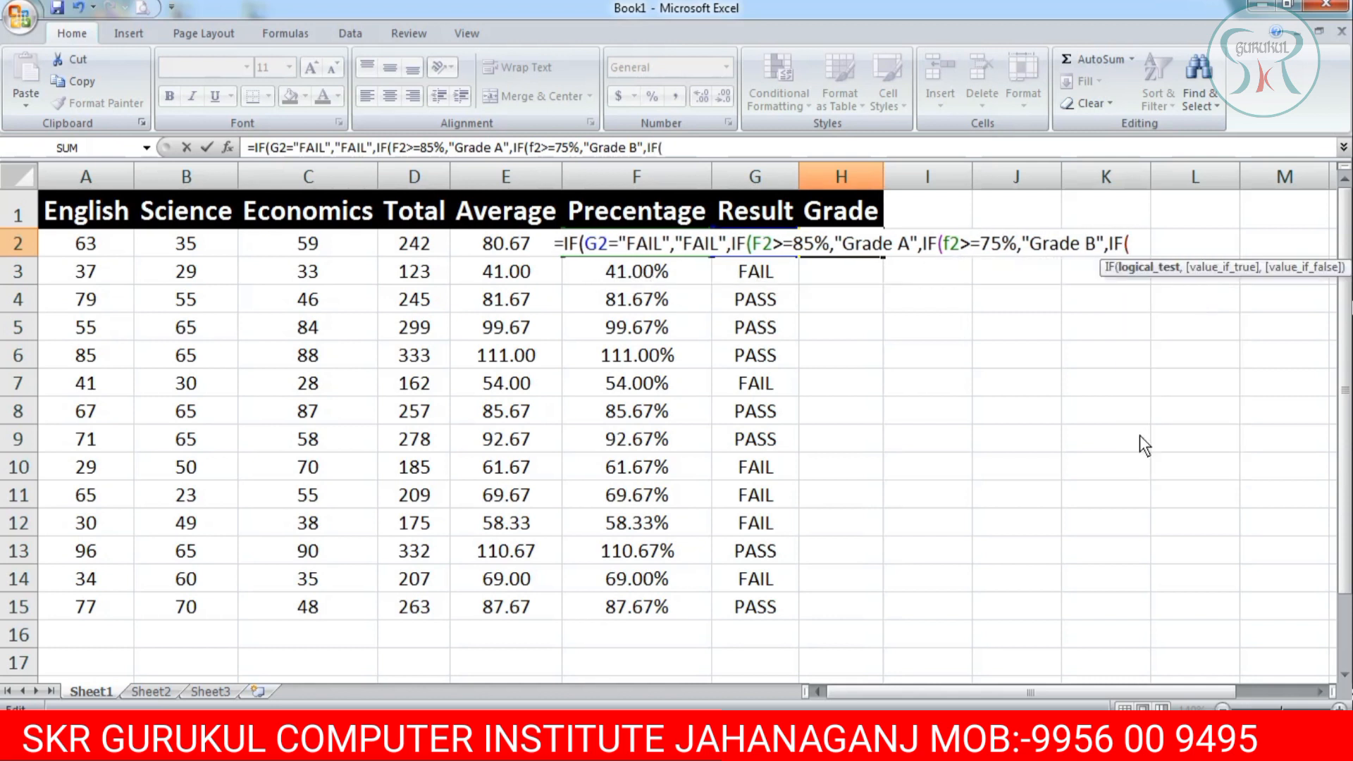
{"action": "type", "text": "f2"}
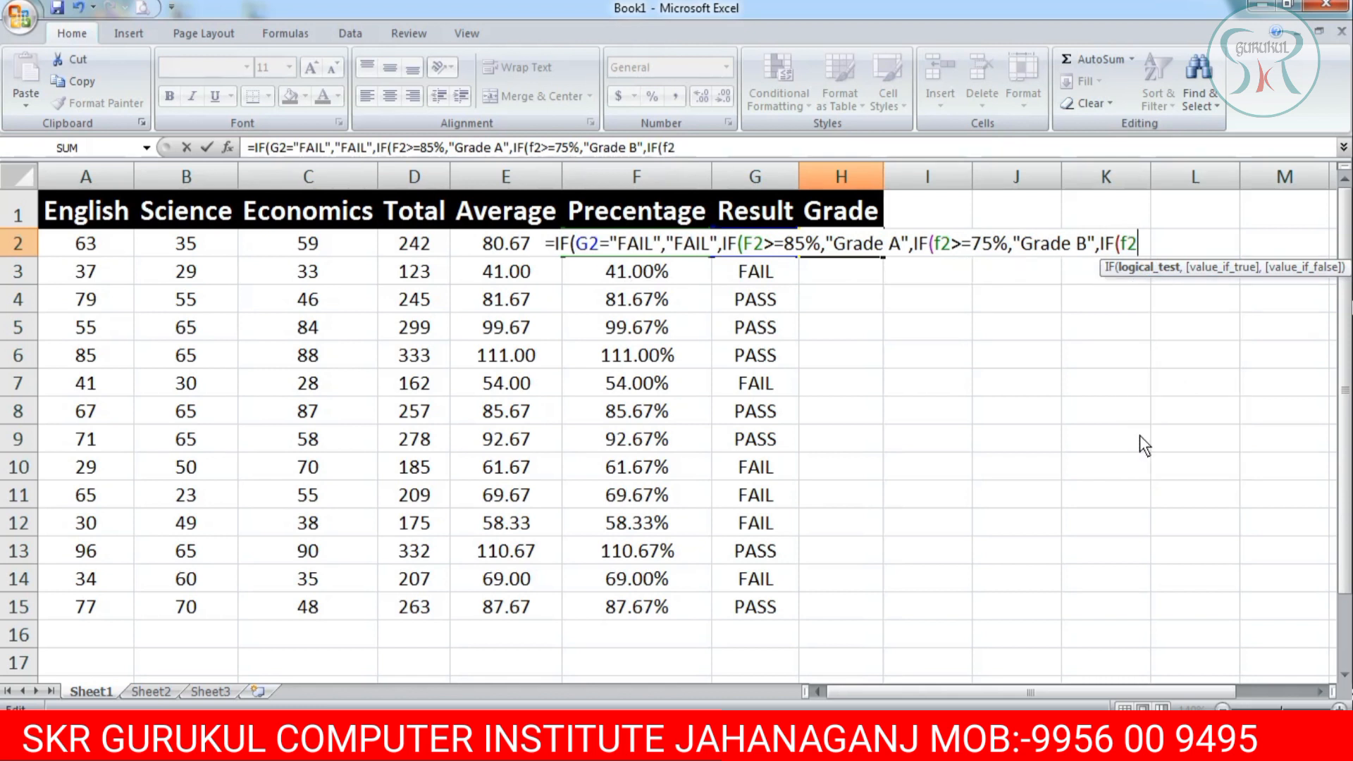
{"action": "type", "text": ">="}
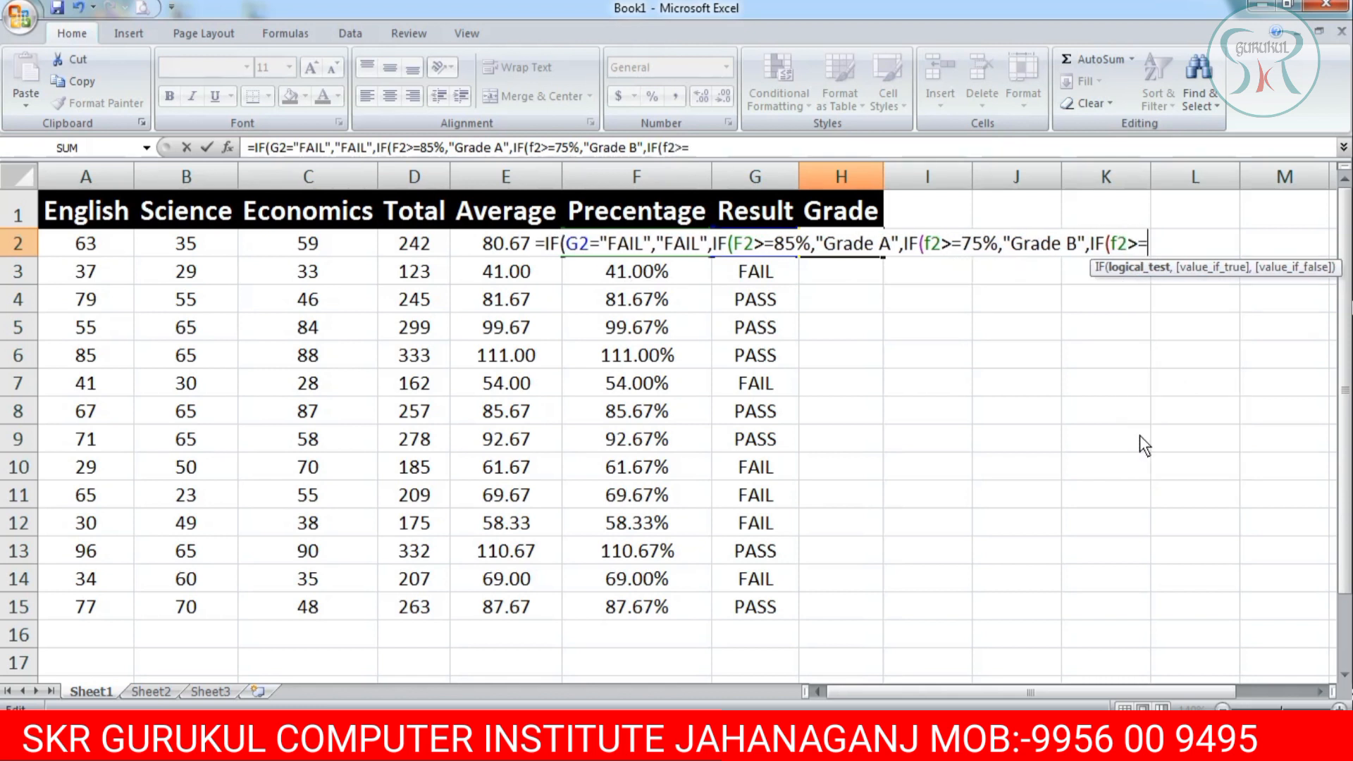
{"action": "type", "text": "55"}
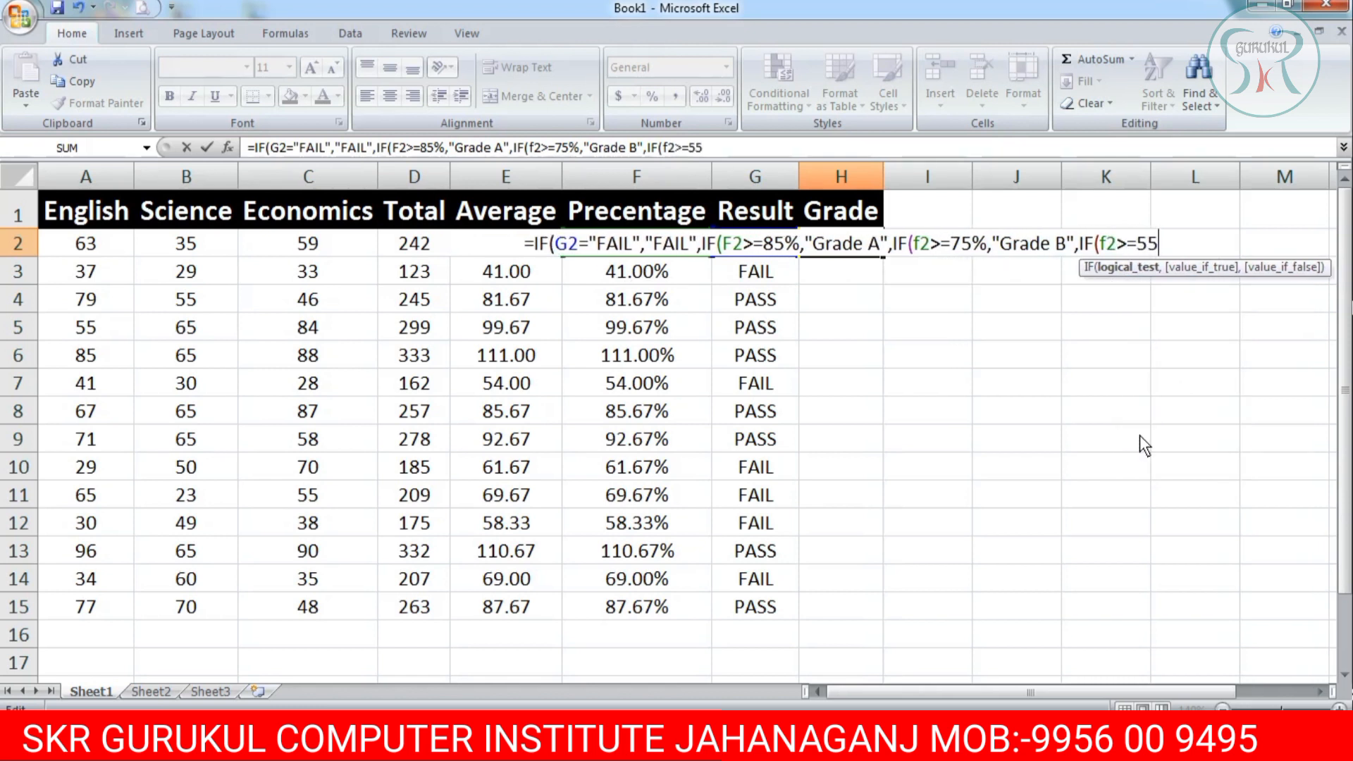
{"action": "type", "text": "%"}
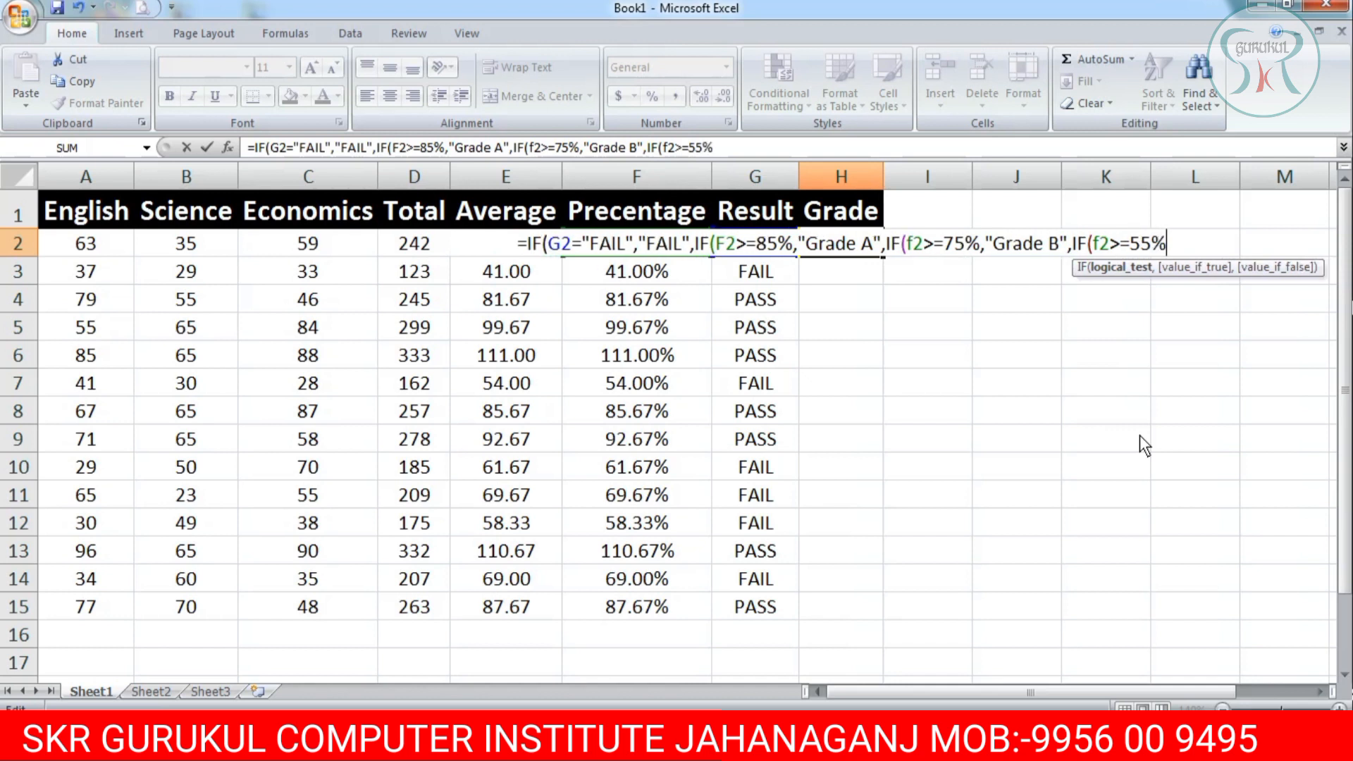
Set "Grade C" as the value if true of the fourth IF in the H2 formula
{"action": "type", "text": ",\""}
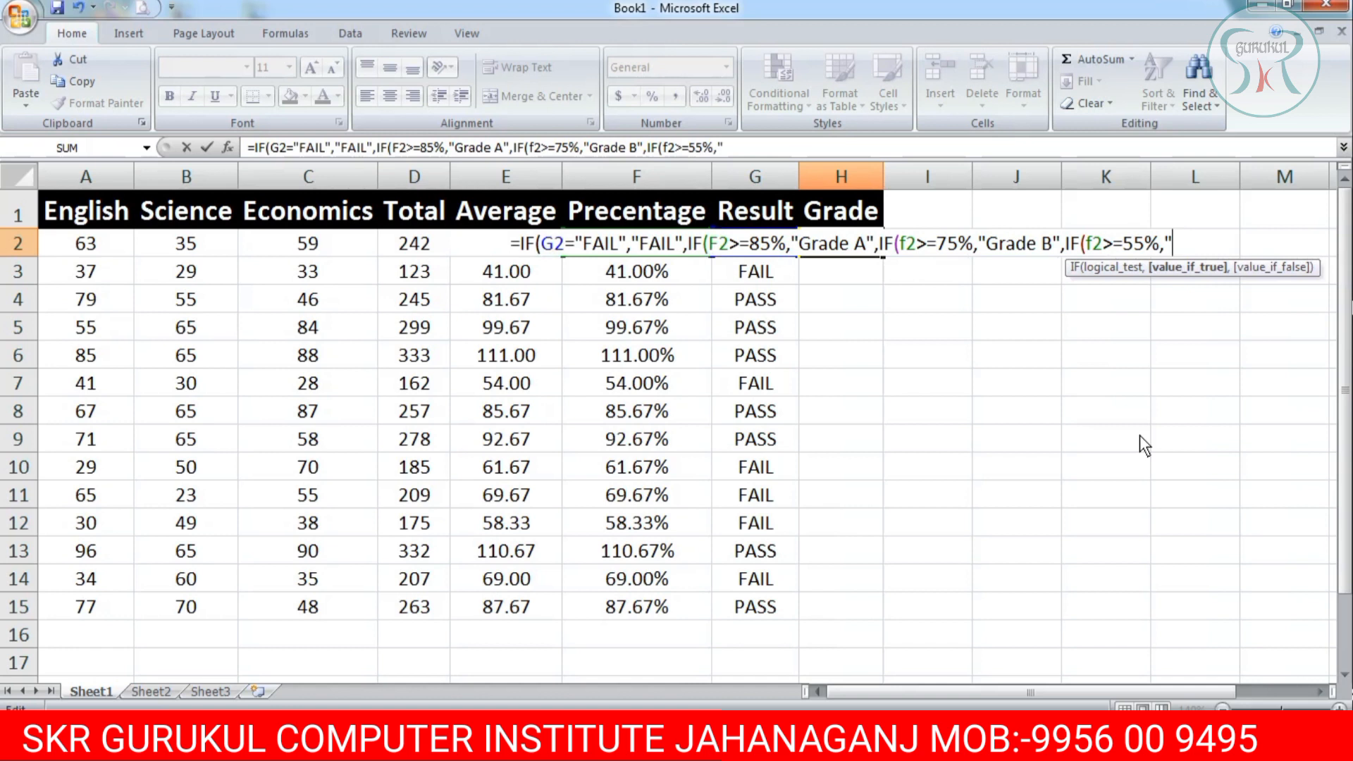
{"action": "type", "text": "Grade "}
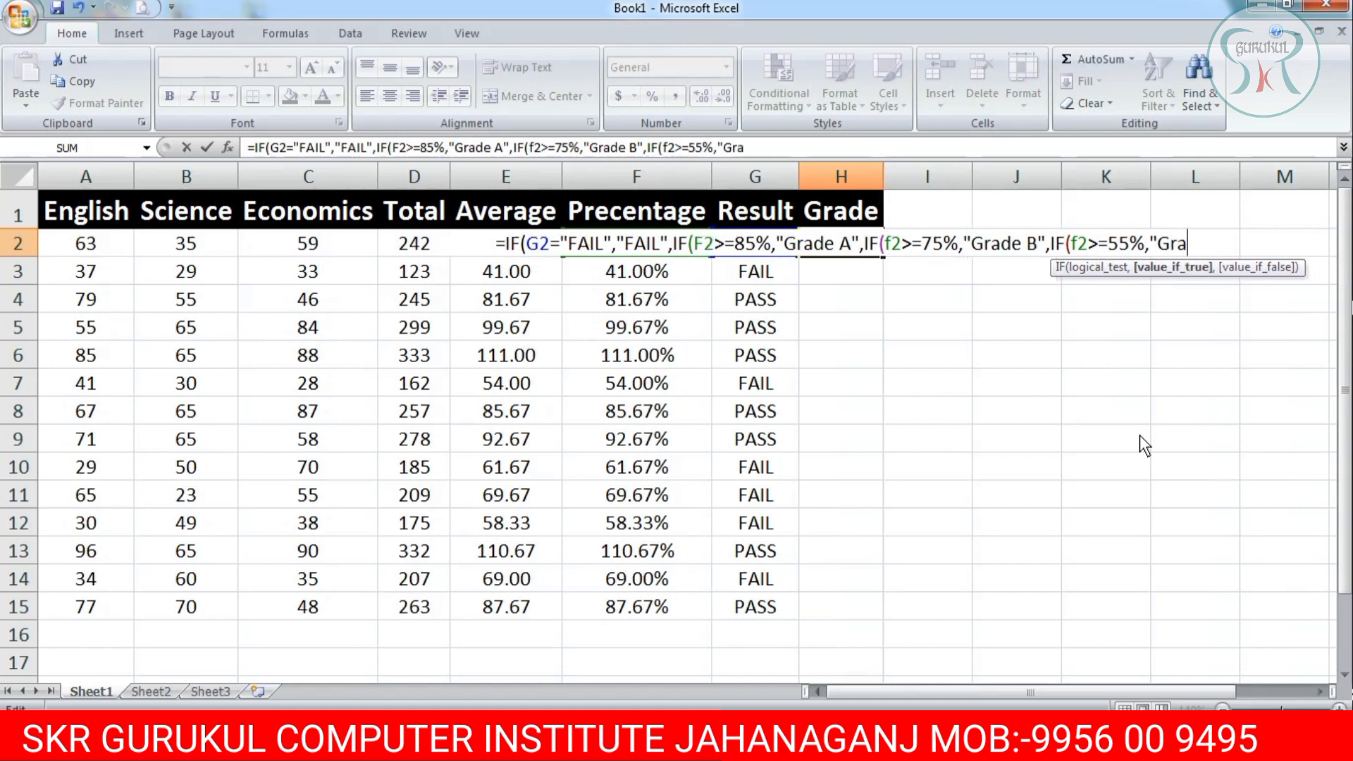
{"action": "type", "text": "C\""}
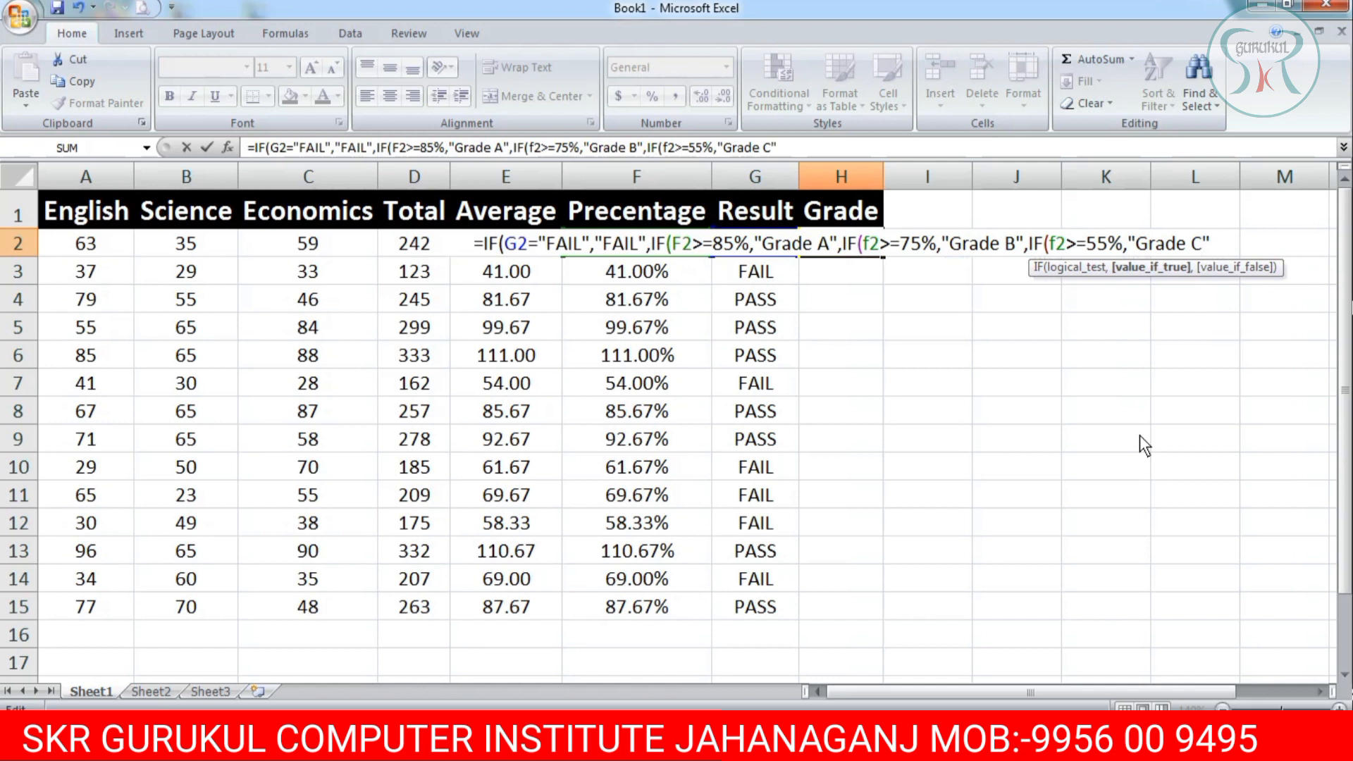
Nest a fifth IF as the value if false after "Grade C", with the logical test f2>=35 and "Grade D" as its value if true
{"action": "type", "text": ", if"}
{"action": "key", "text": "Tab"}
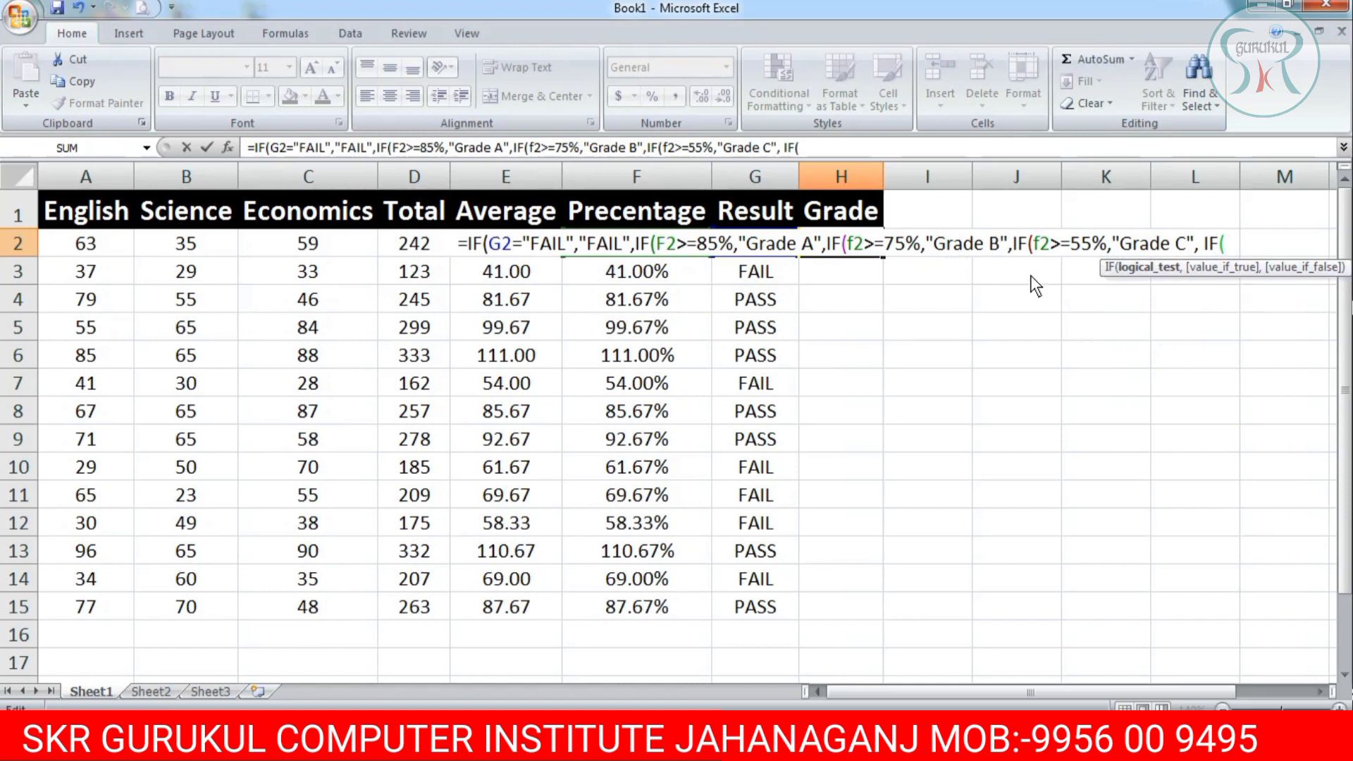
{"action": "type", "text": "f2>="}
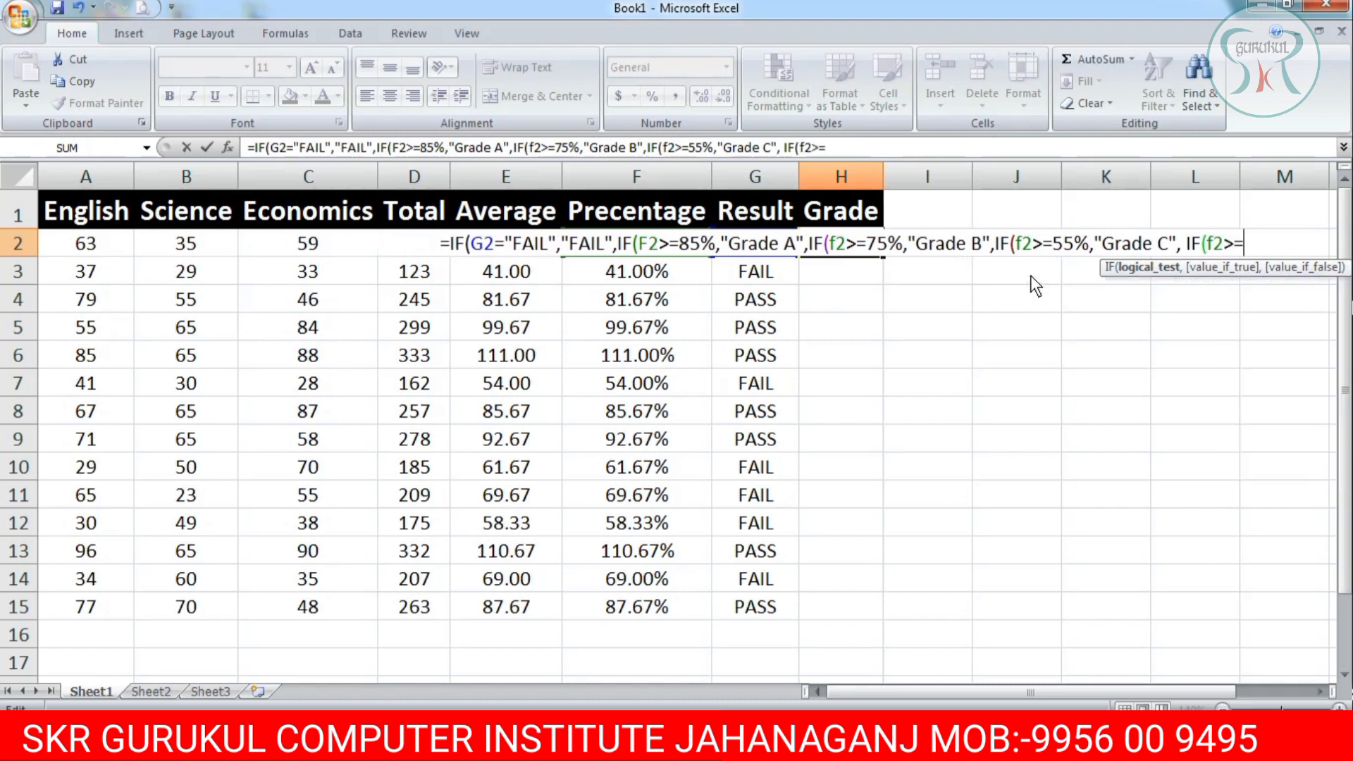
{"action": "type", "text": "35"}
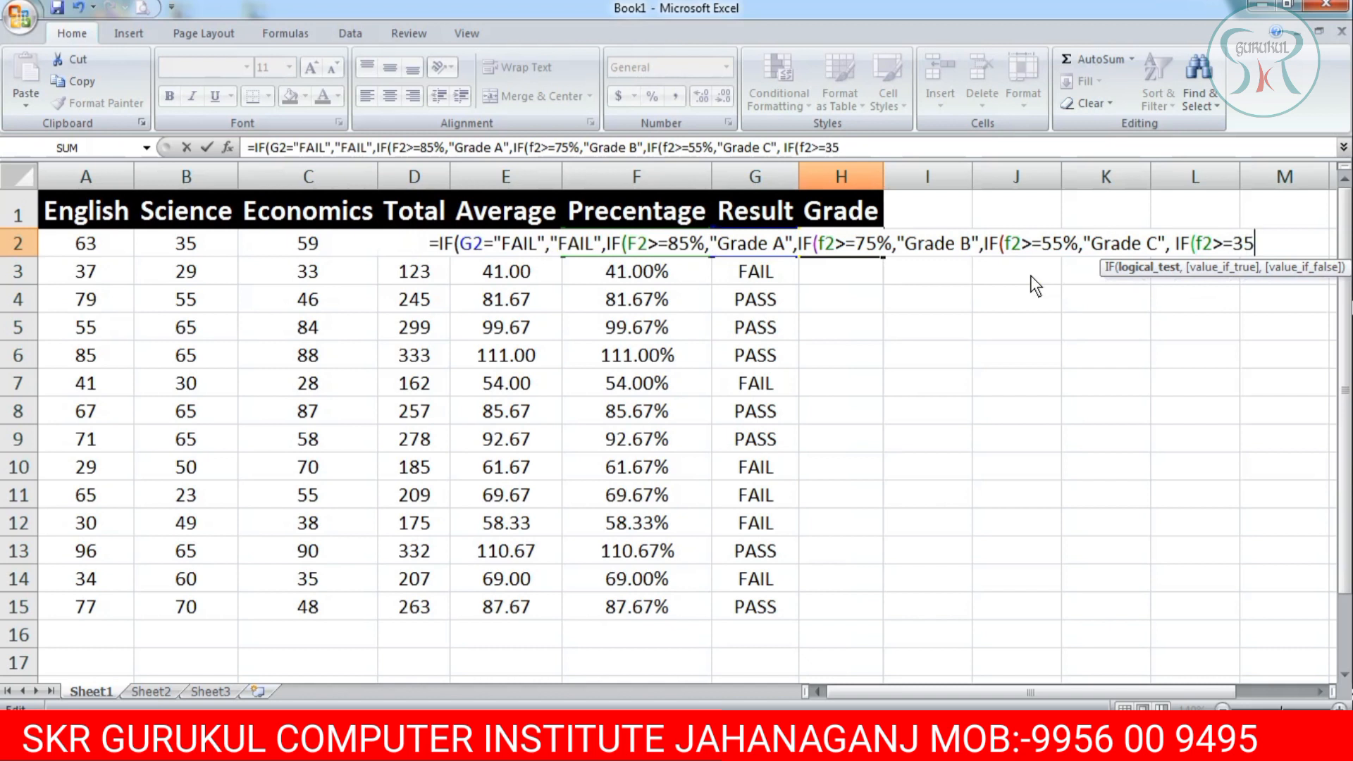
{"action": "type", "text": ","}
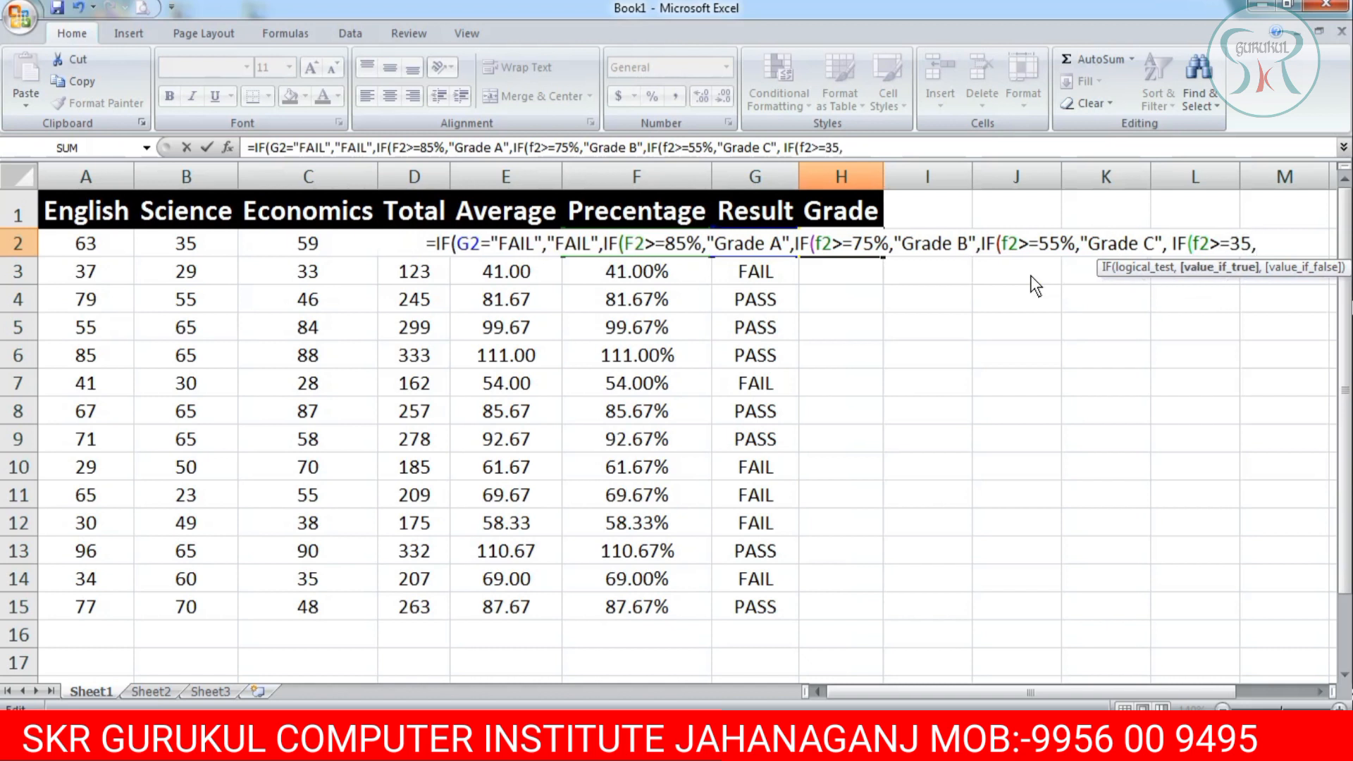
{"action": "type", "text": "\"Gra"}
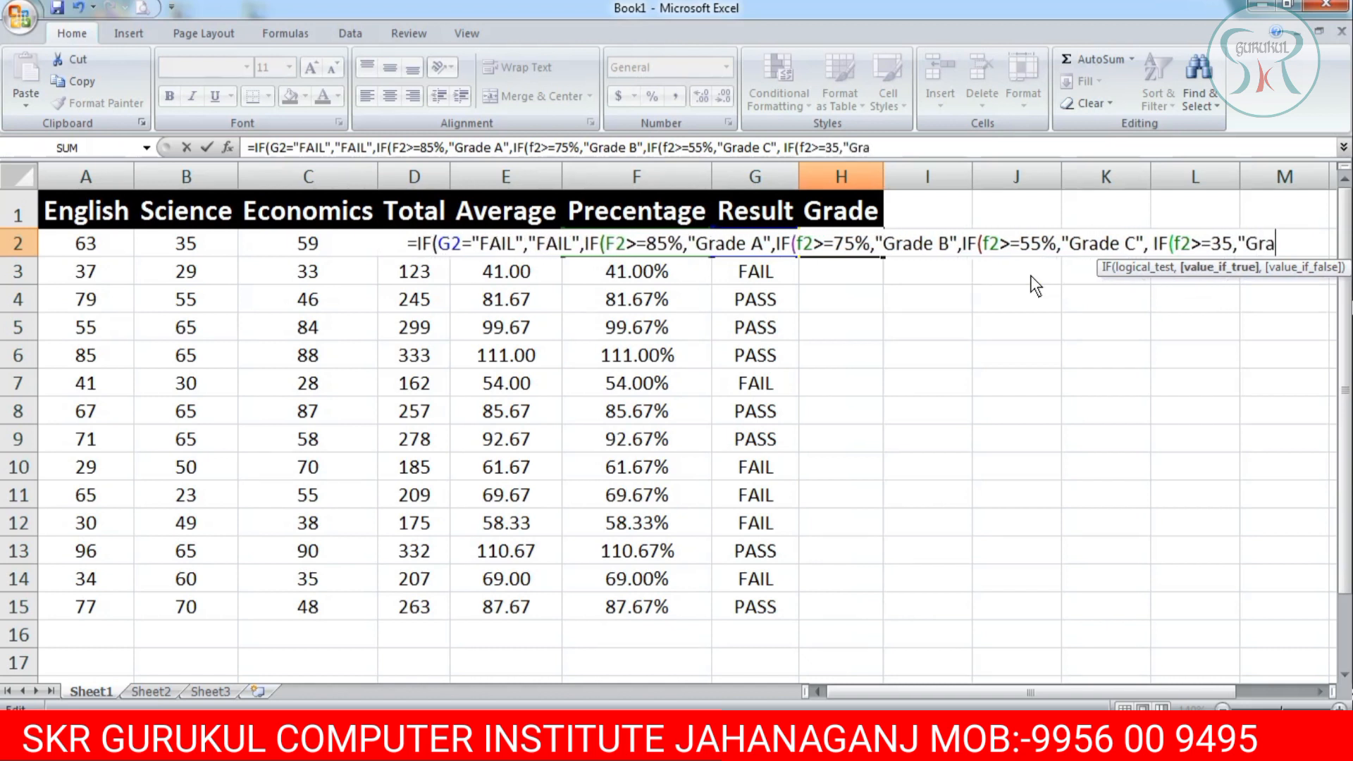
{"action": "type", "text": "de D"}
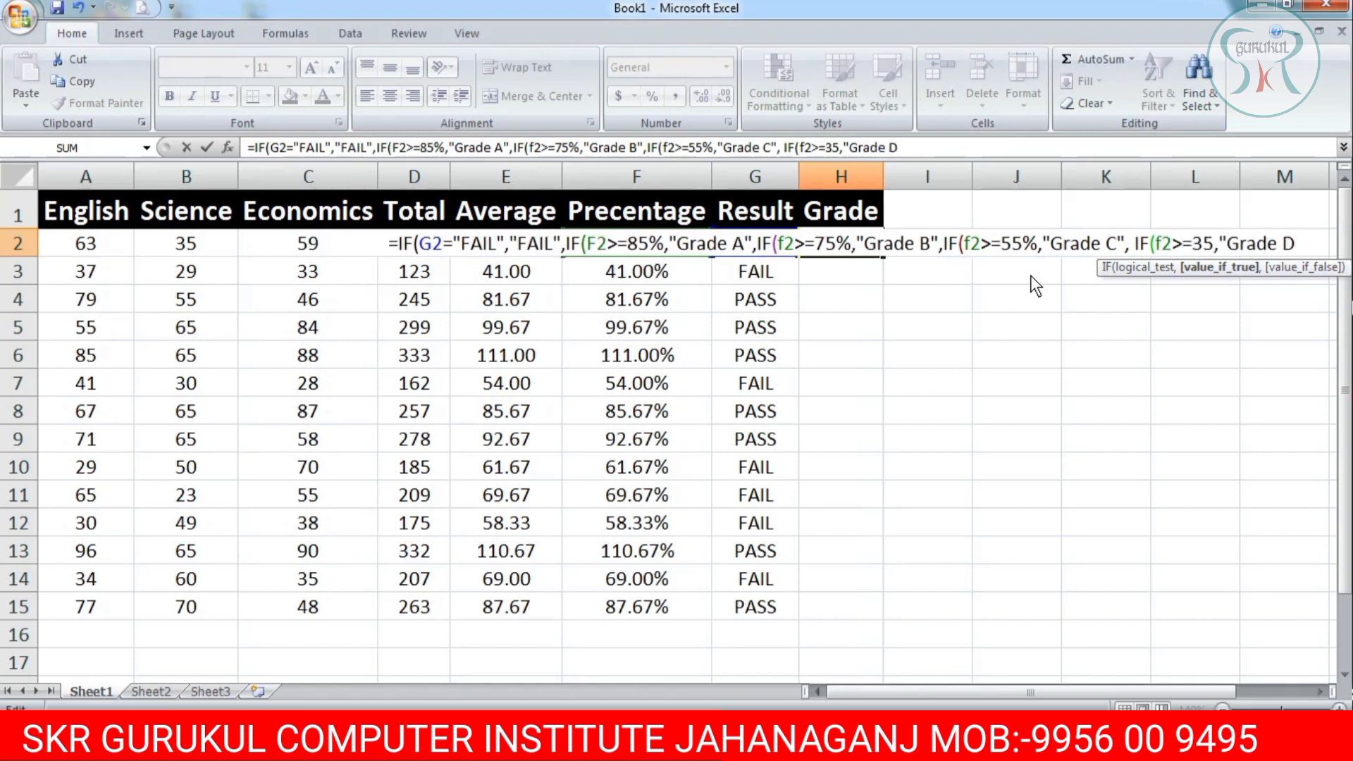
{"action": "type", "text": "\""}
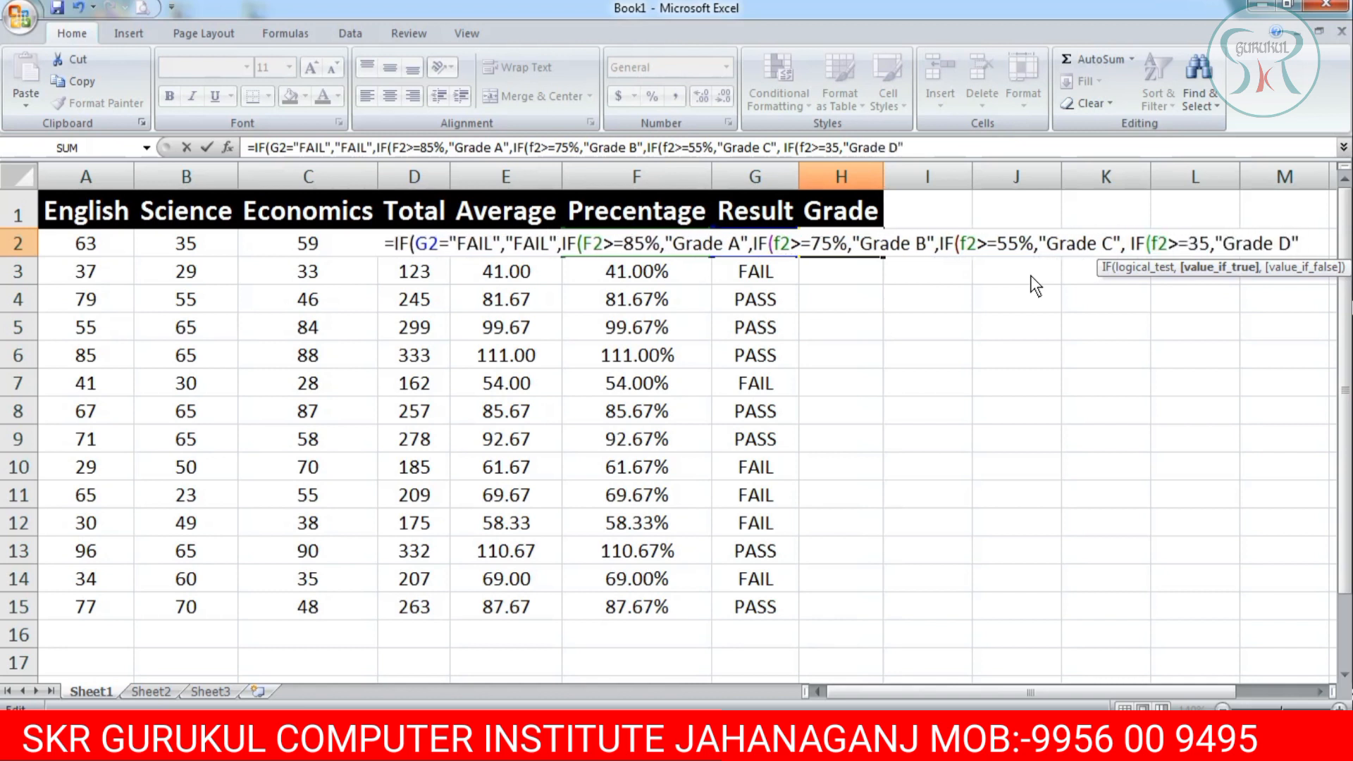
Set "invalid" as the value if false of the fifth IF, close all five nested IFs and enter the formula
{"action": "type", "text": ","}
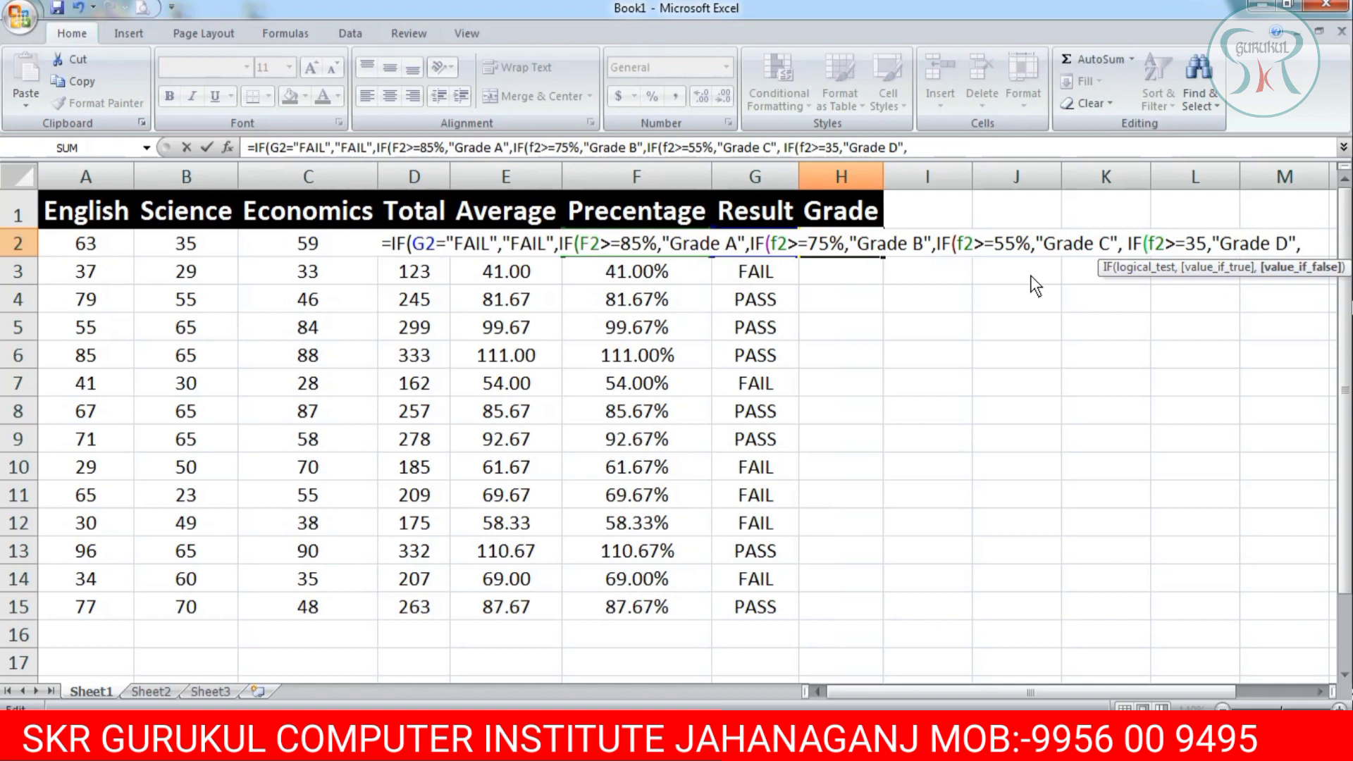
{"action": "type", "text": "\""}
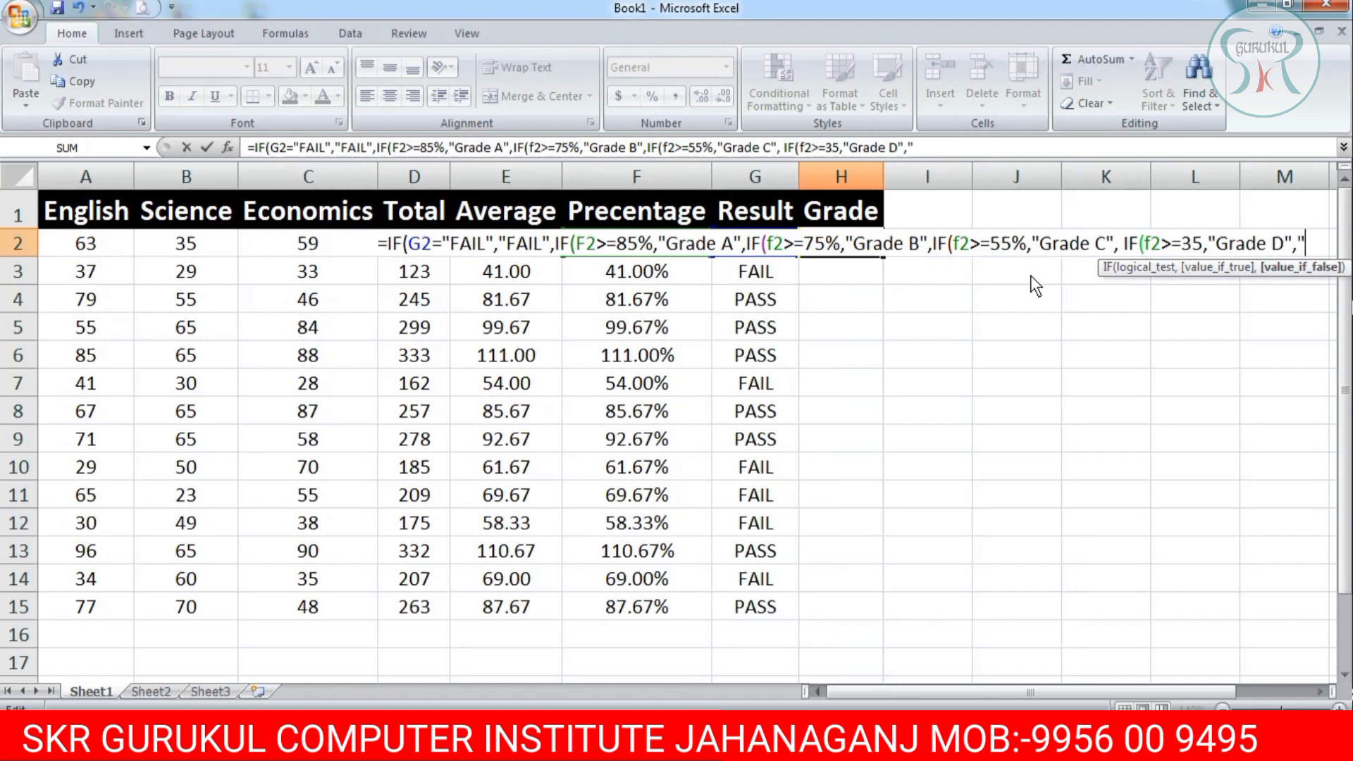
{"action": "type", "text": "invalid"}
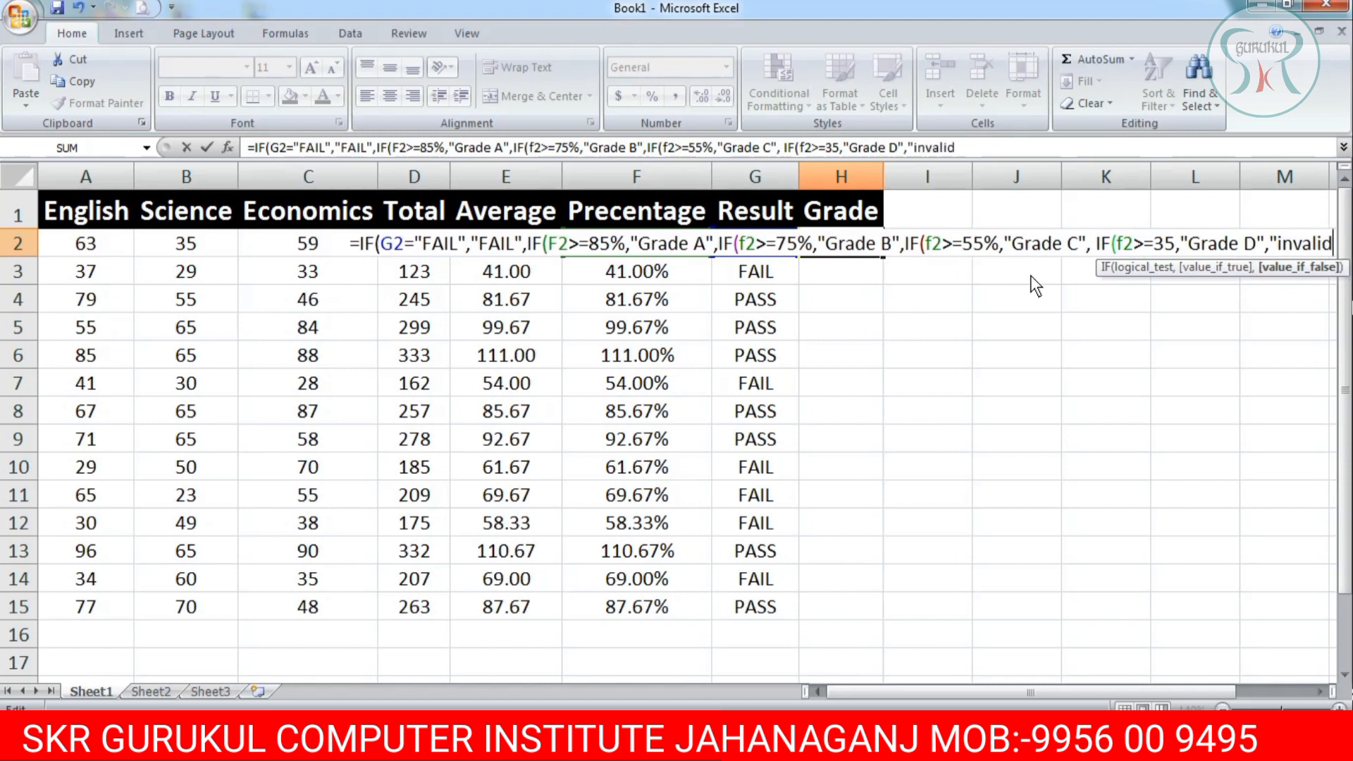
{"action": "type", "text": "\""}
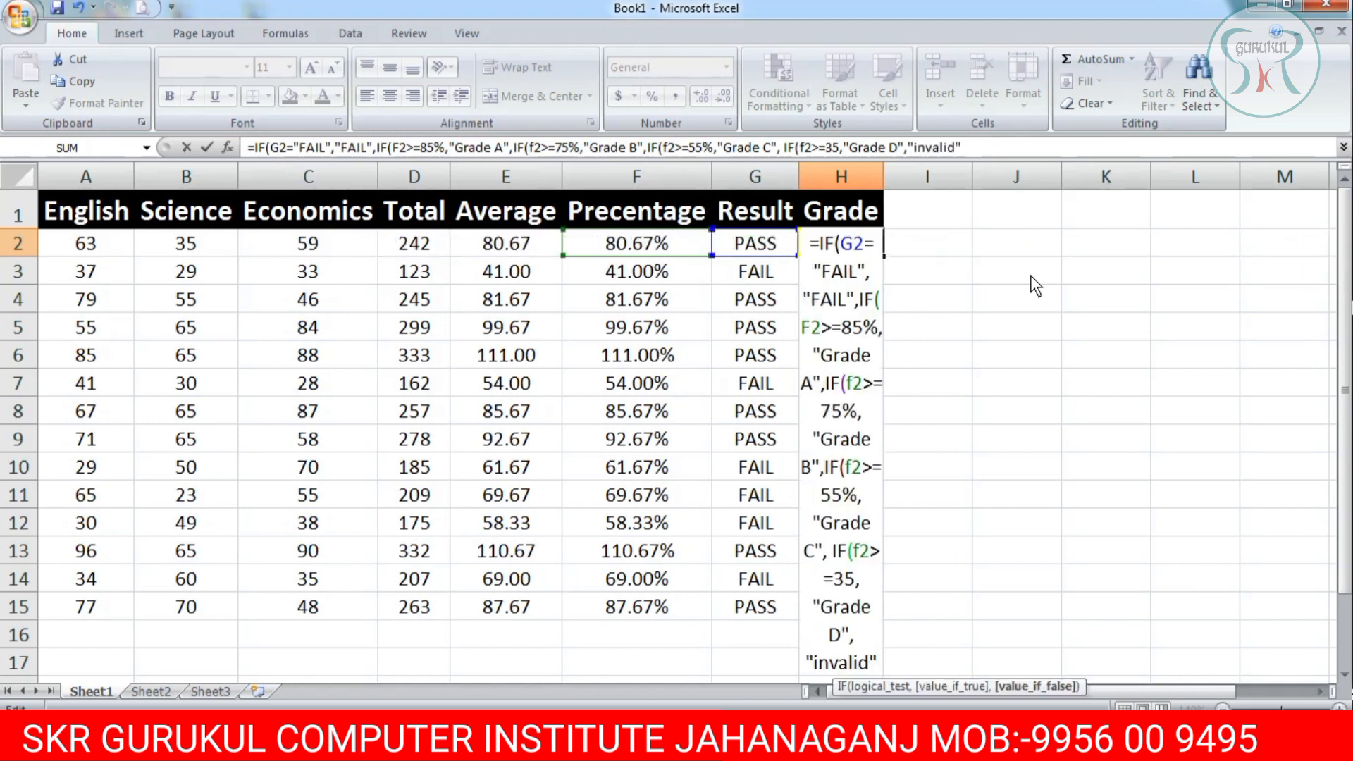
{"action": "type", "text": ")"}
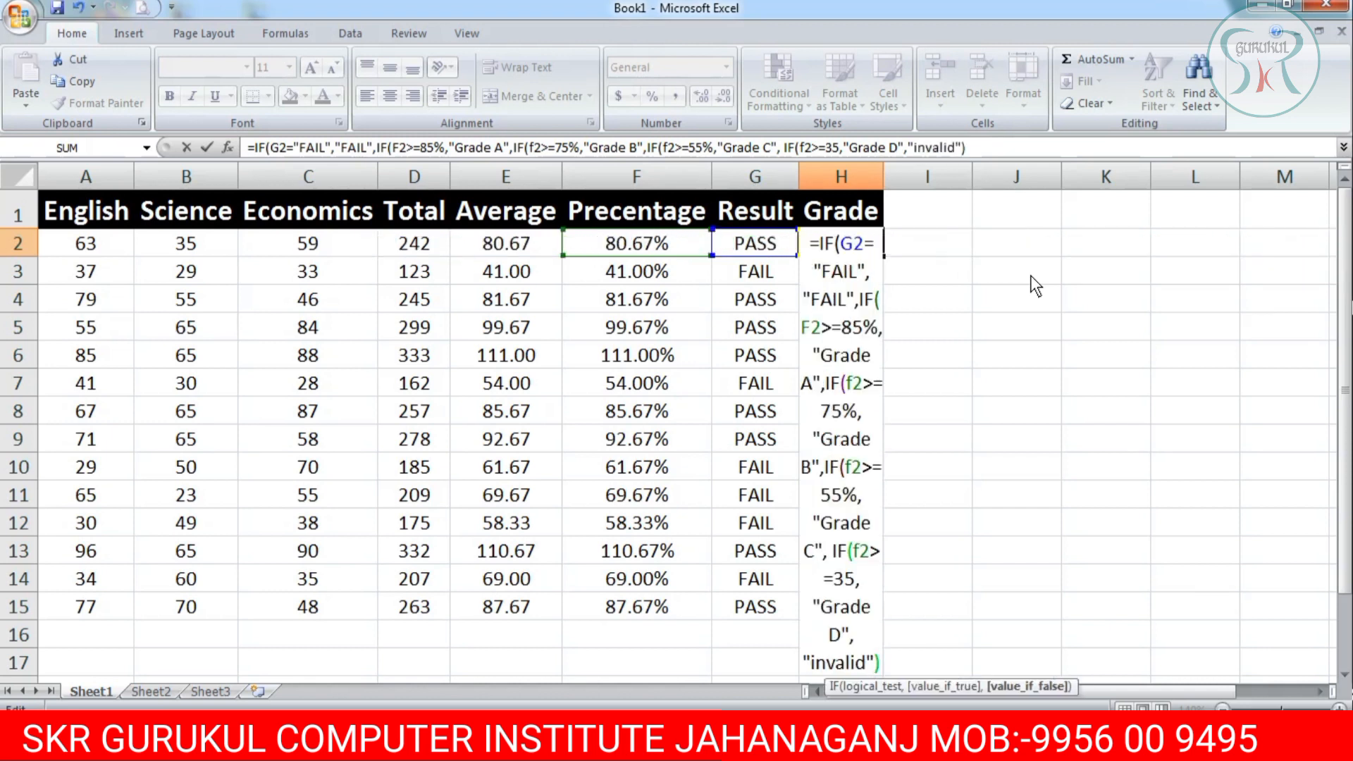
{"action": "type", "text": ")"}
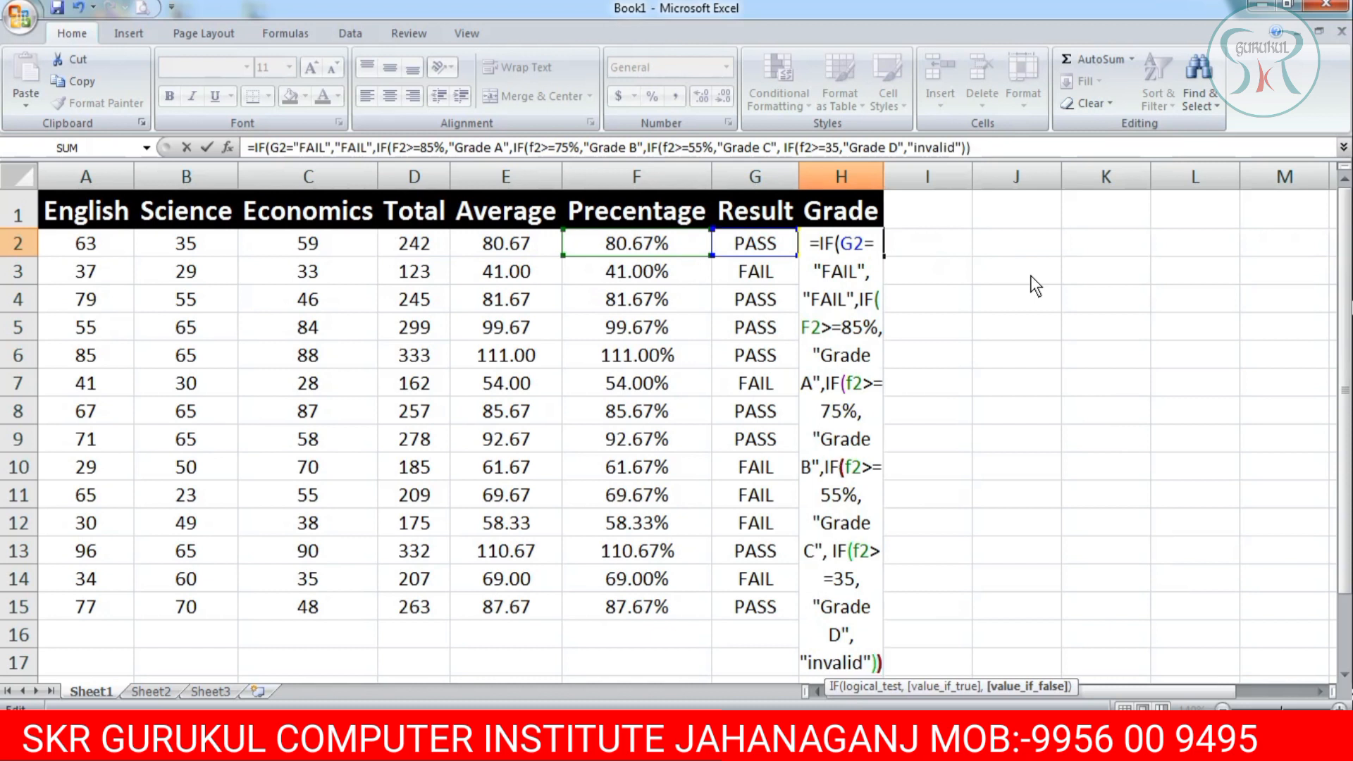
{"action": "type", "text": "))"}
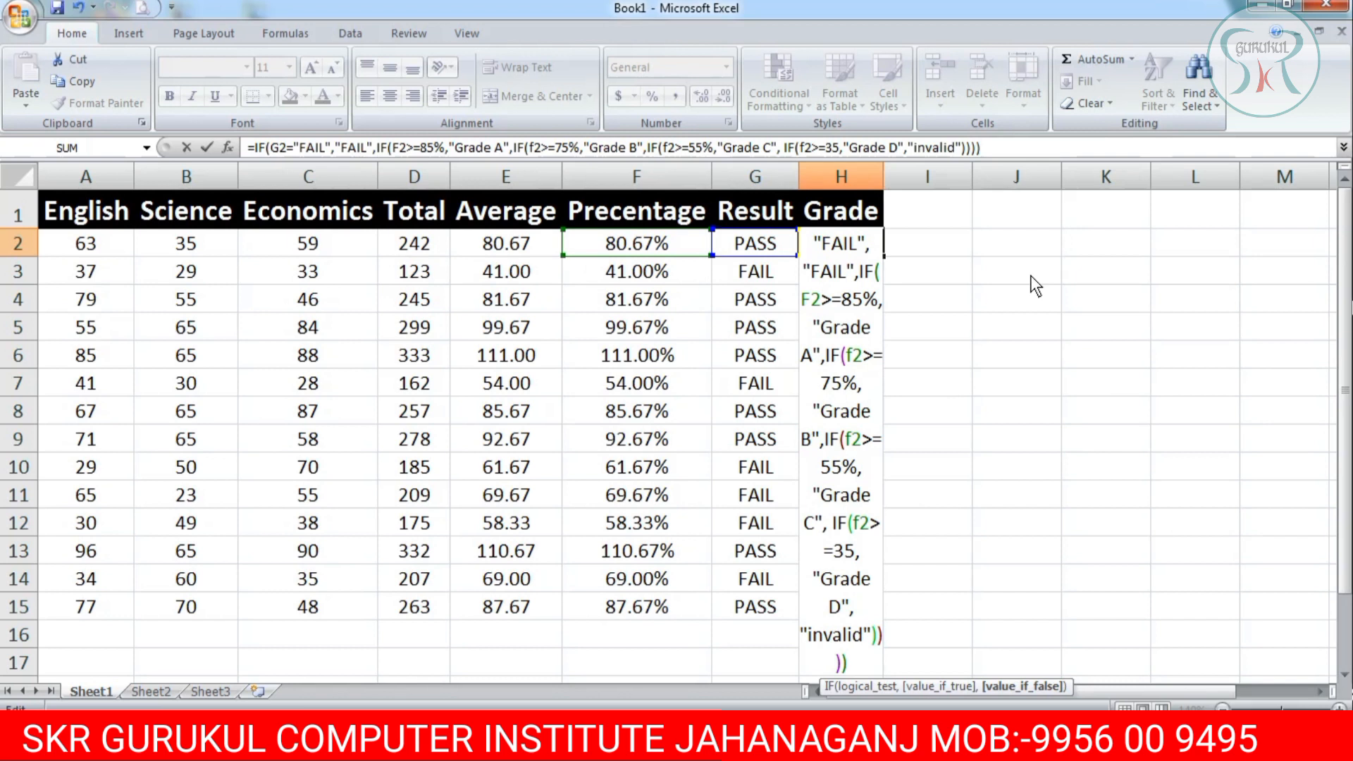
{"action": "type", "text": ")"}
{"action": "key", "text": "Return"}
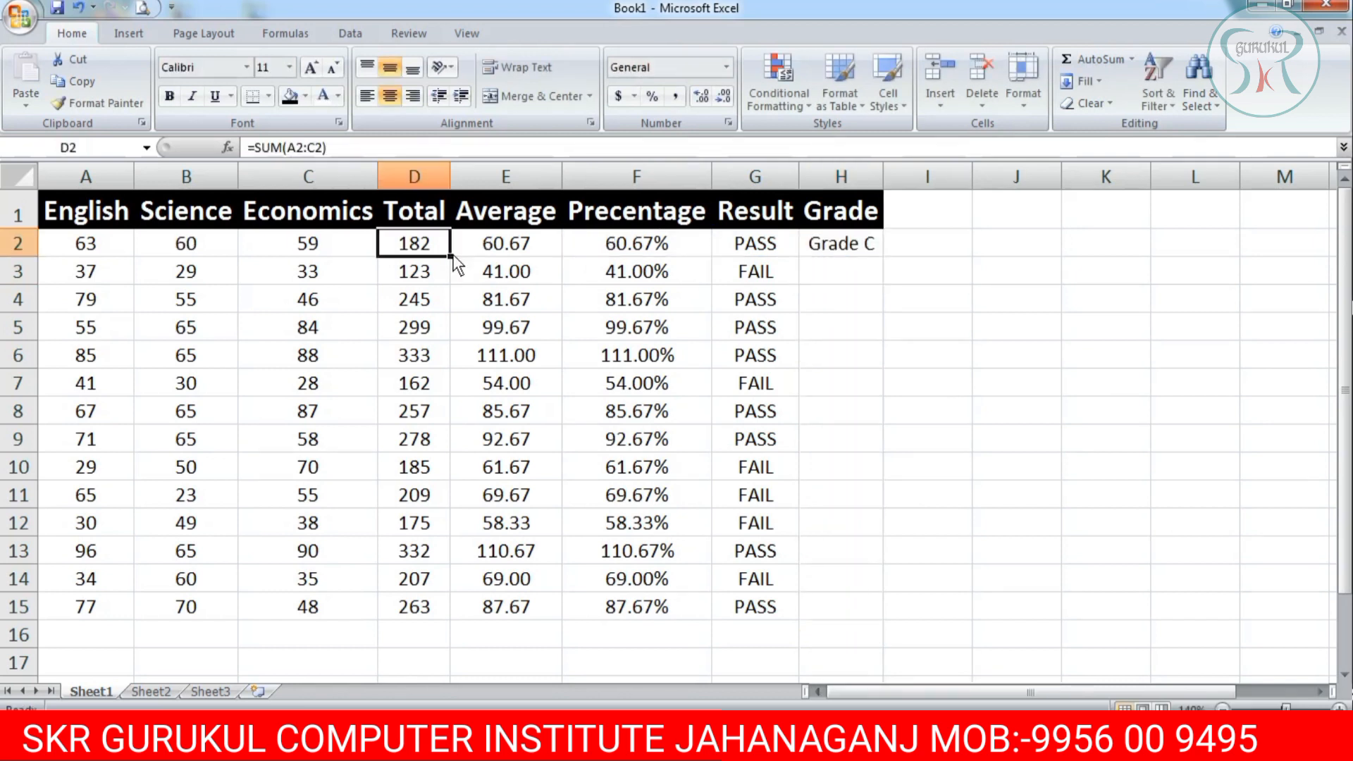
Copy the Total formula from D2 down through D15 and select the grade in H2
{"action": "left_click_drag", "start_coordinate": [451, 256], "coordinate": [442, 612]}
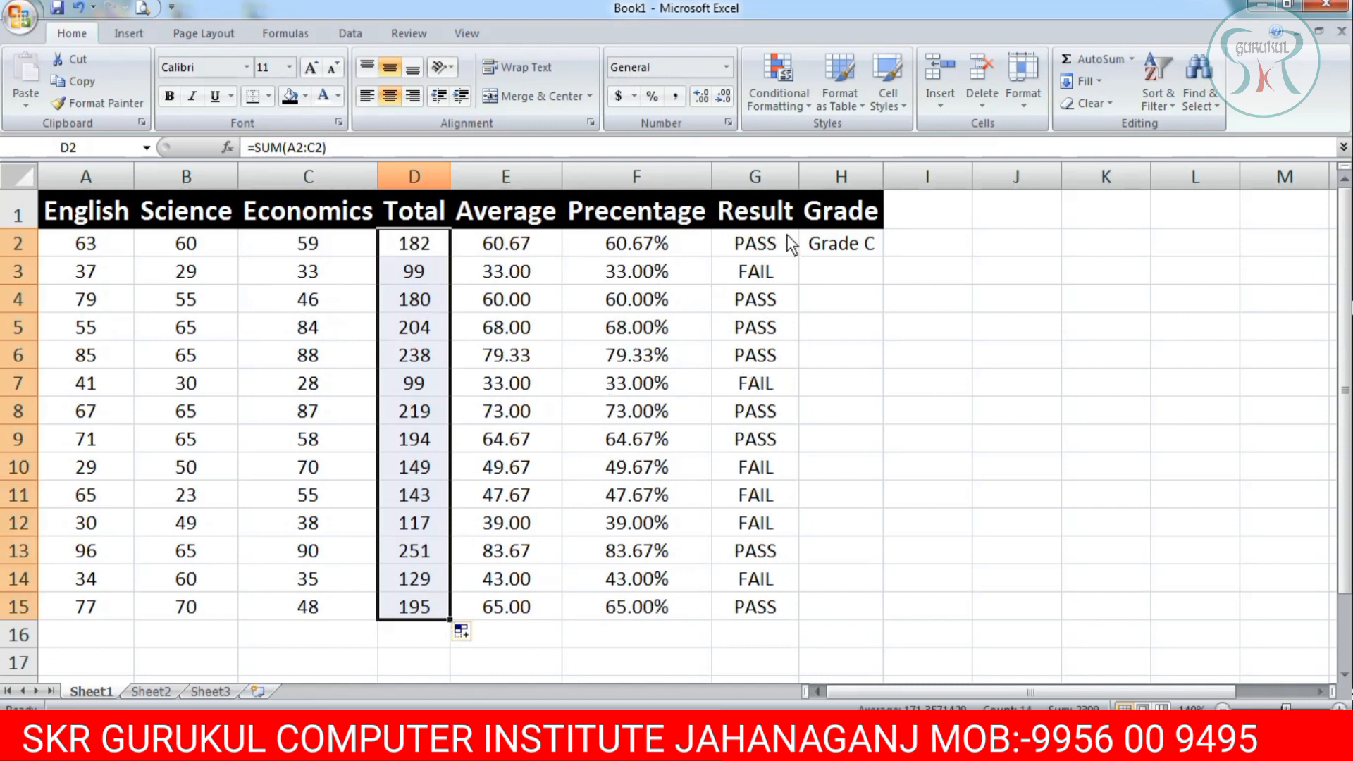
{"action": "left_click", "coordinate": [830, 245]}
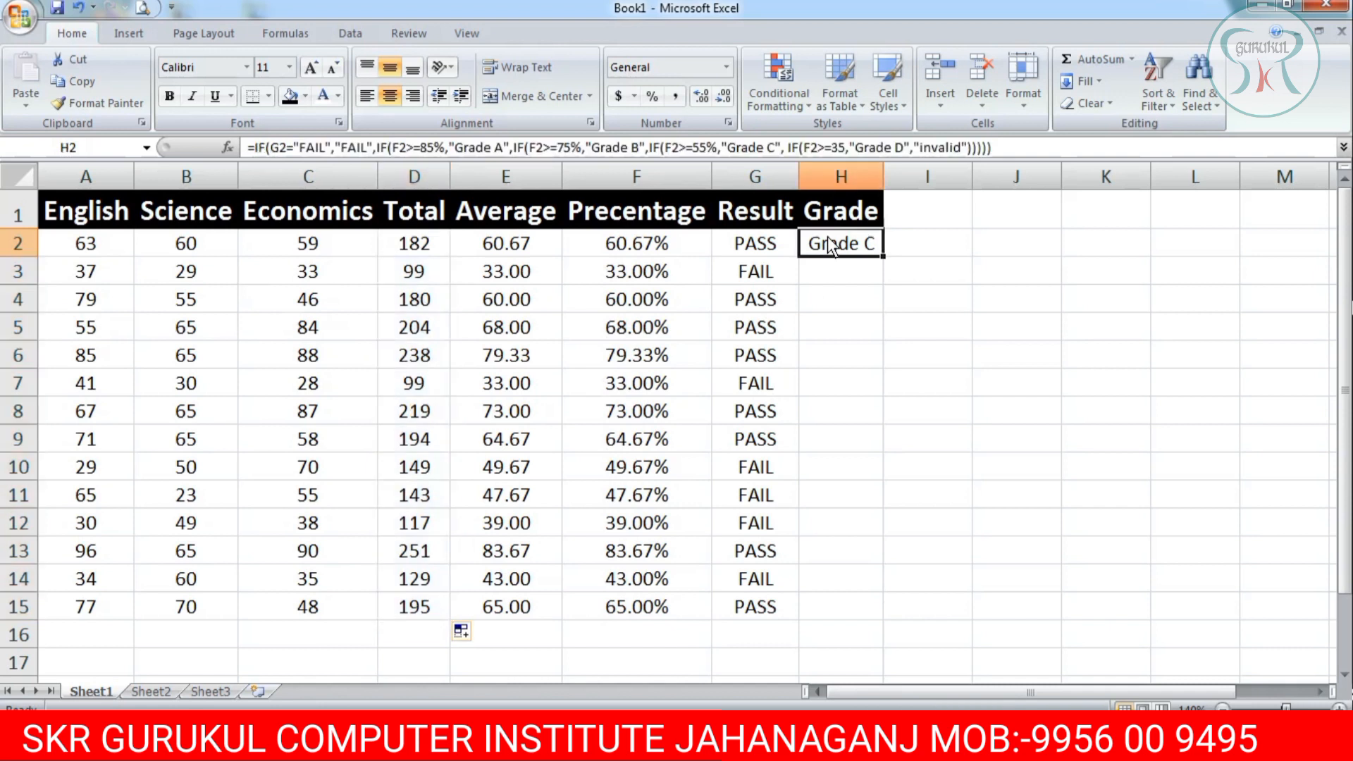
Change the first student's marks in row 2 to English 85, Science 90 and Economics 85
{"action": "left_click", "coordinate": [97, 251]}
{"action": "type", "text": "85"}
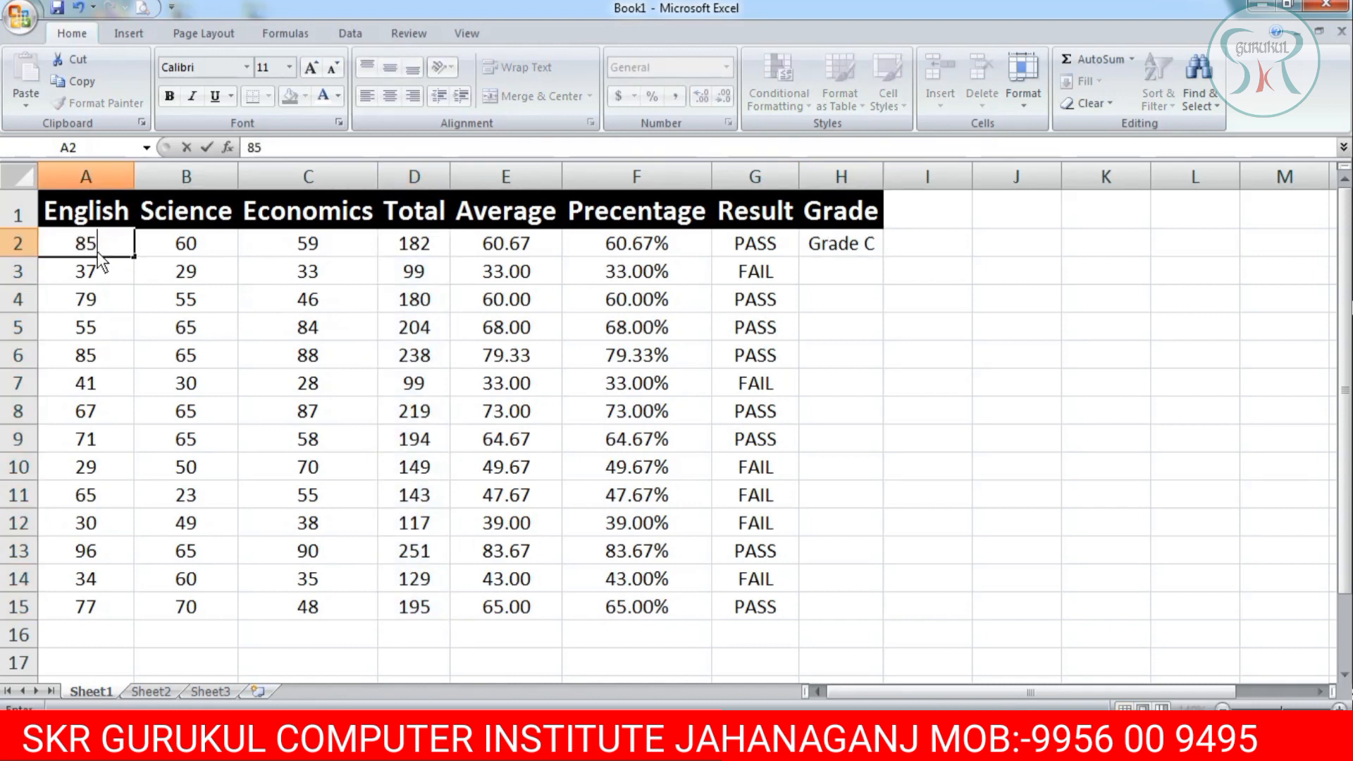
{"action": "key", "text": "Tab"}
{"action": "type", "text": "90"}
{"action": "key", "text": "Tab"}
{"action": "type", "text": "85"}
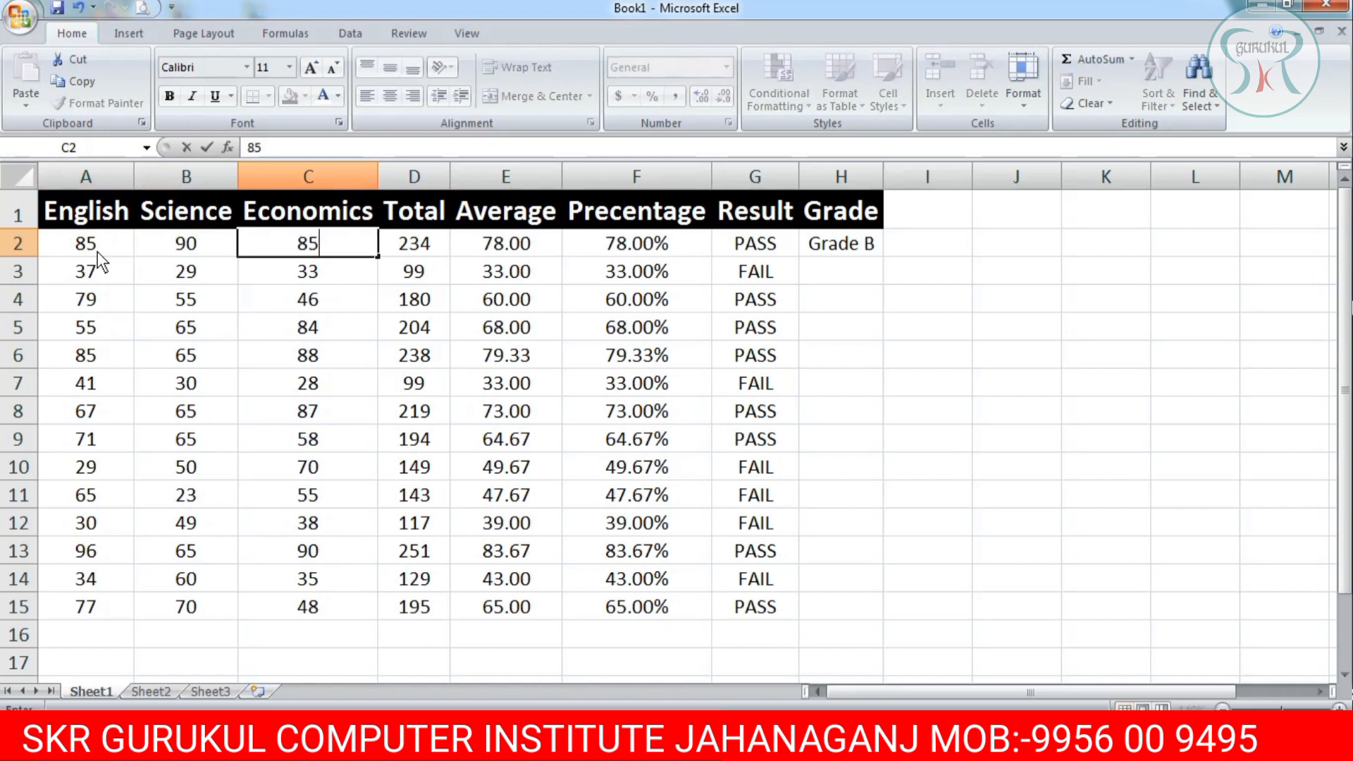
{"action": "key", "text": "Tab"}
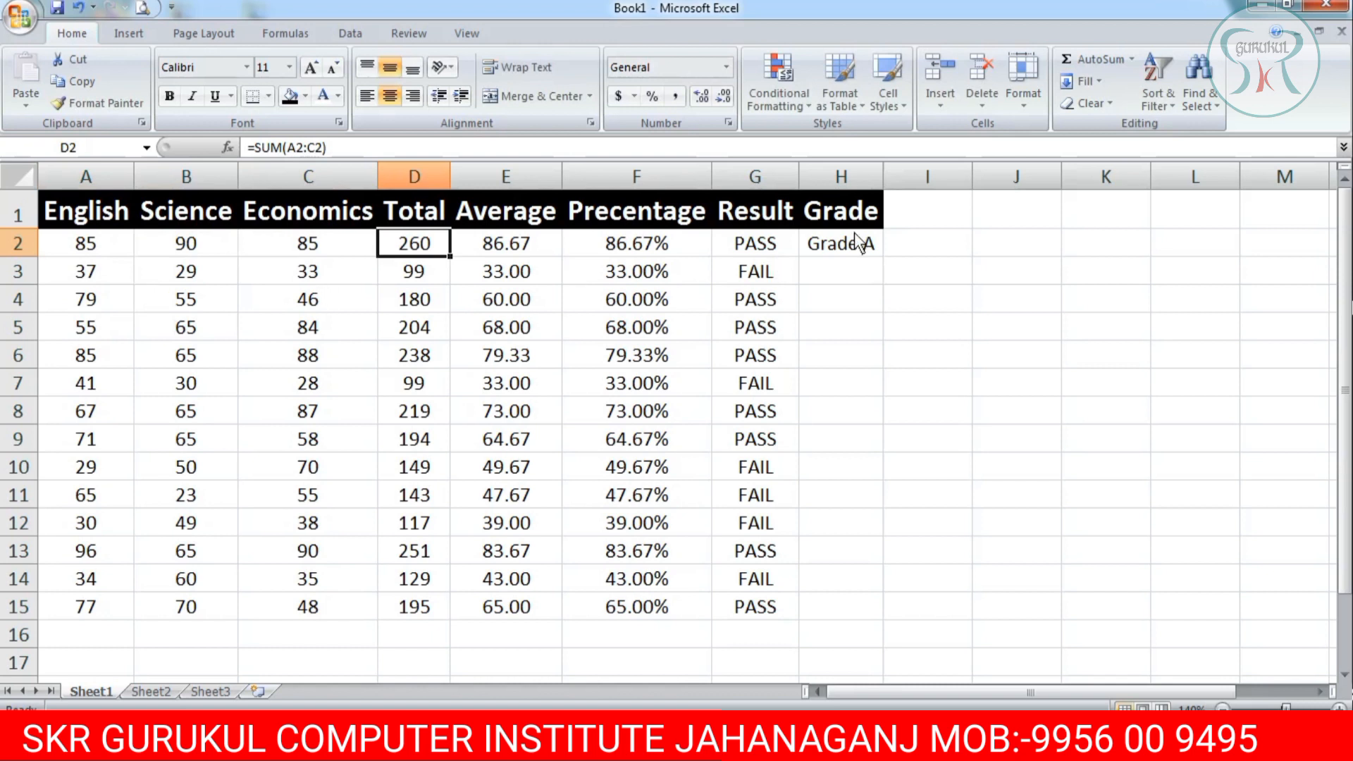
Copy the grade formula from H2 down through H15 and check the copied formulas in H8 and H10
{"action": "left_click", "coordinate": [869, 248]}
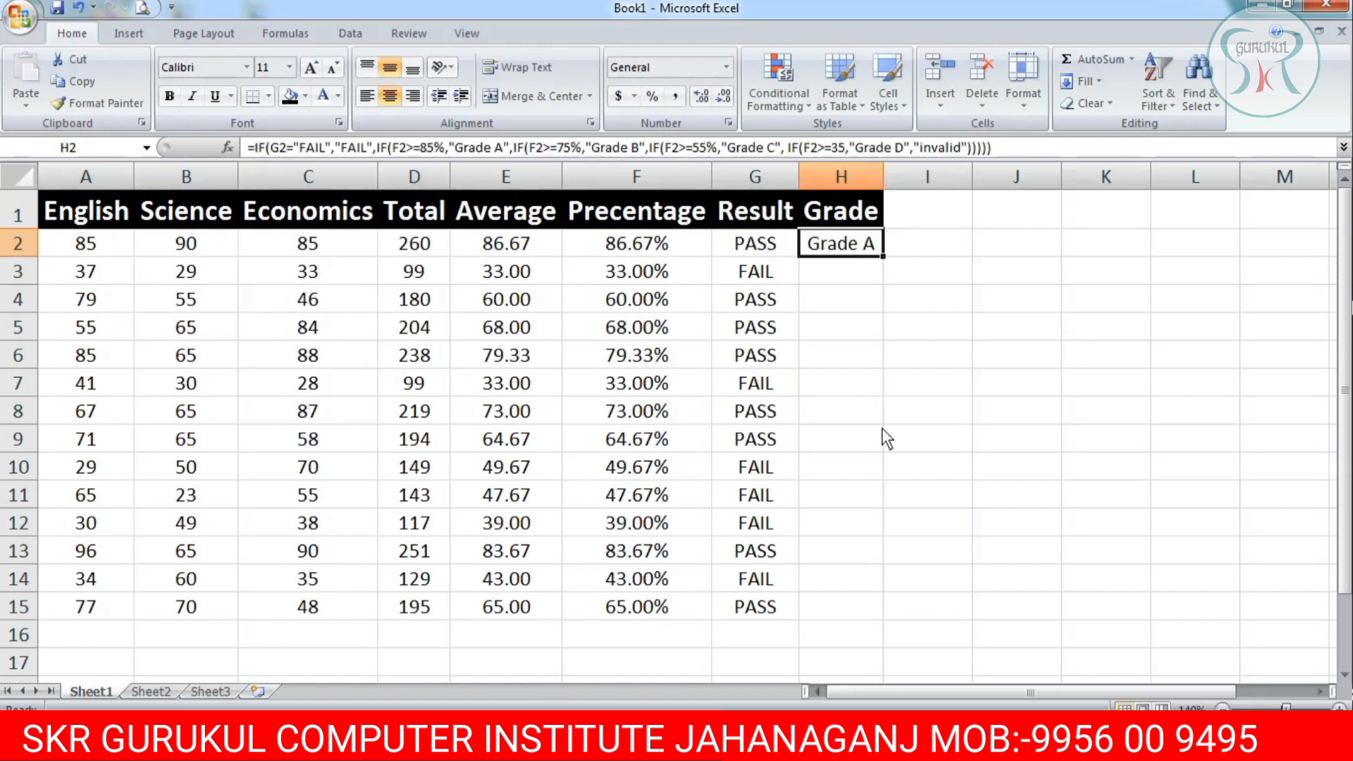
{"action": "left_click_drag", "start_coordinate": [882, 431], "coordinate": [883, 473]}
{"action": "left_click", "coordinate": [842, 248]}
{"action": "left_click_drag", "start_coordinate": [882, 258], "coordinate": [882, 624]}
{"action": "left_click", "coordinate": [835, 421]}
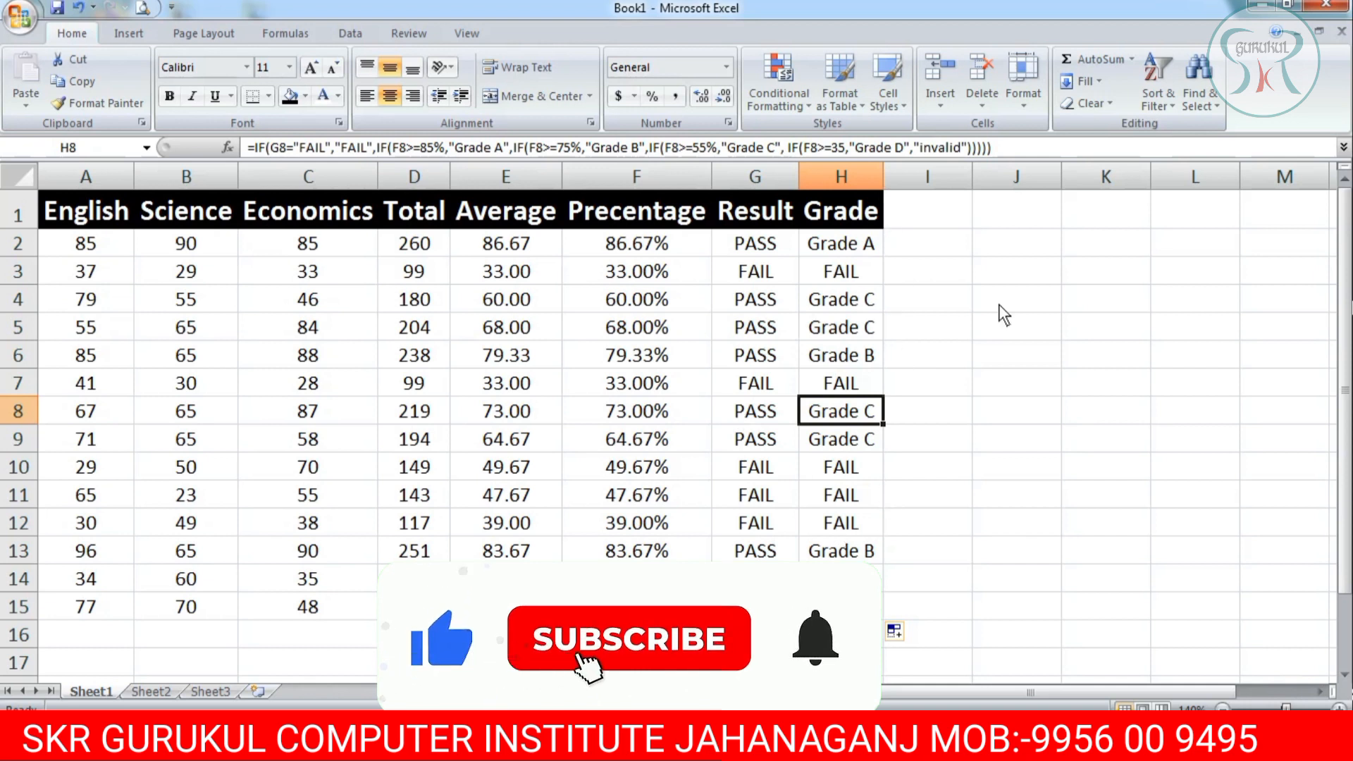
{"action": "left_click", "coordinate": [873, 473]}
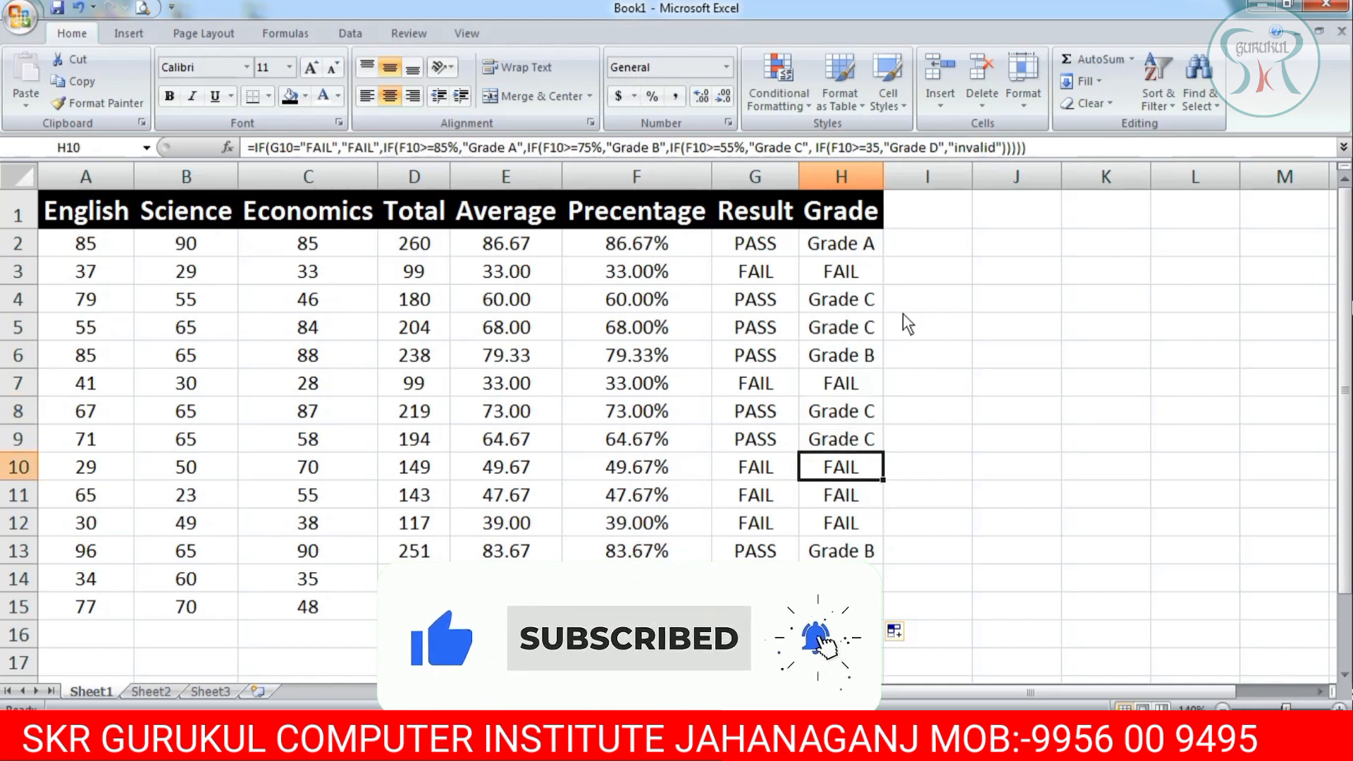